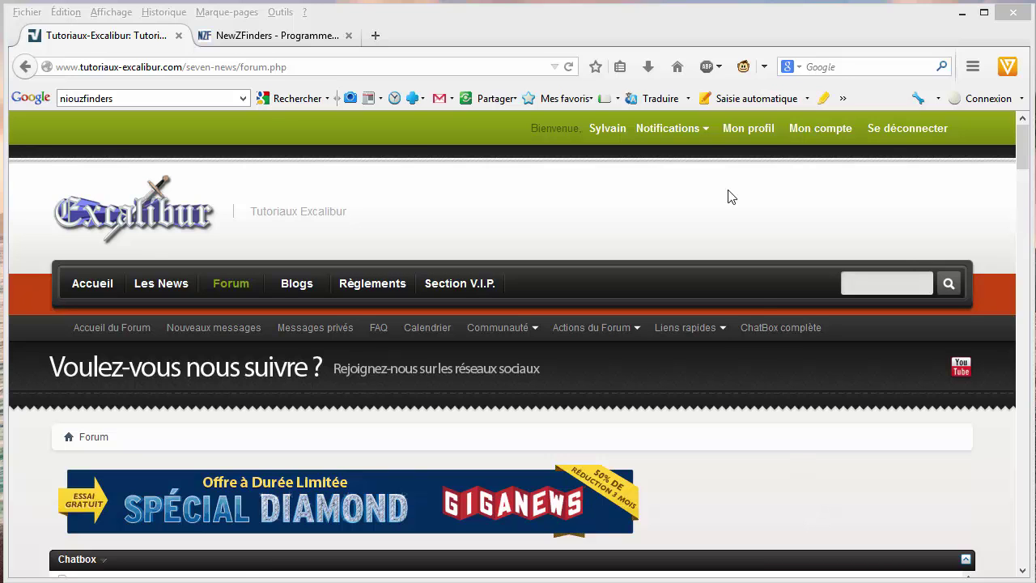
View the NewZFinders home page, highlight its newzfinders.com address, and close the browser.
click(275, 37)
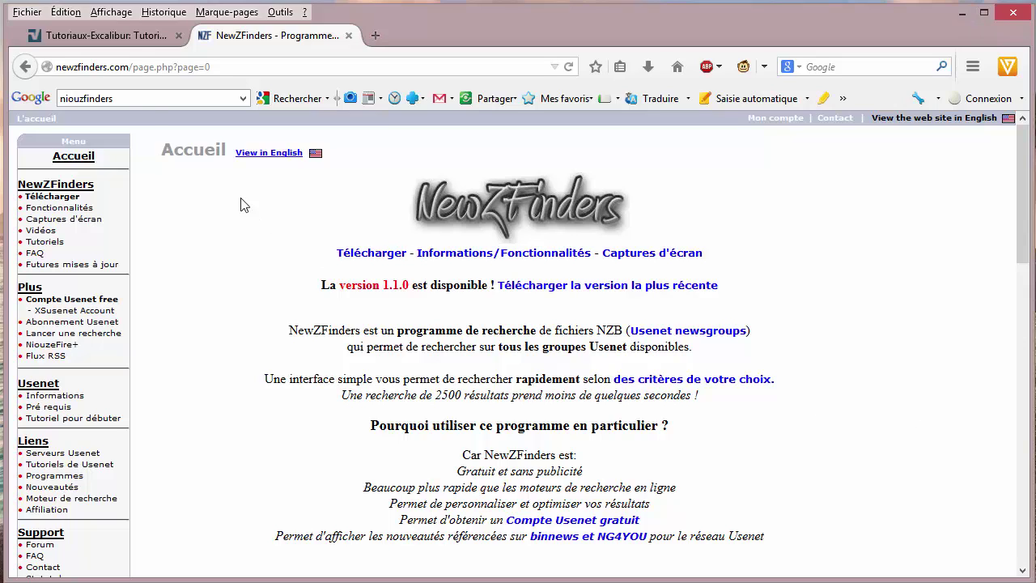
drag(130, 68, 48, 60)
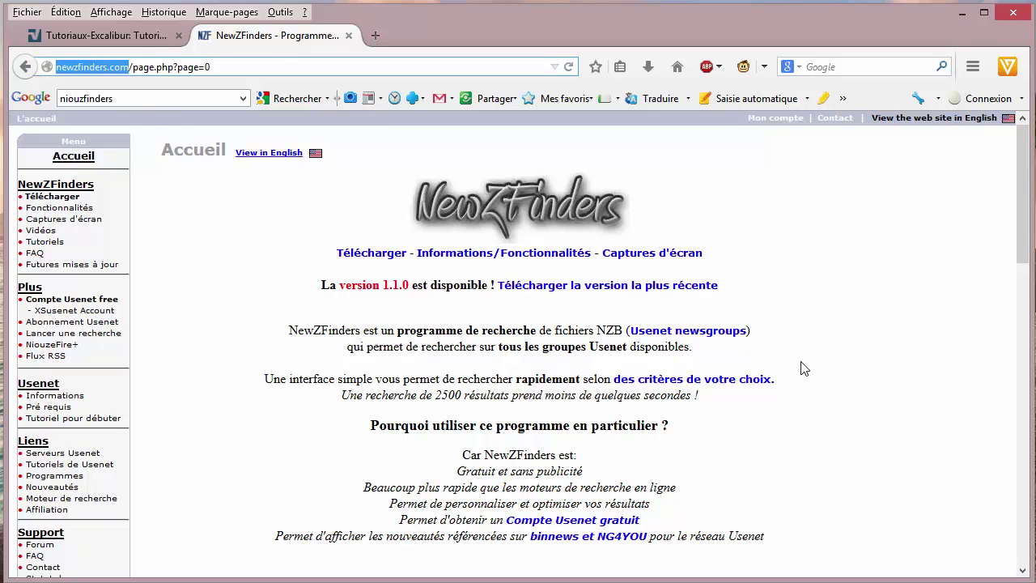
click(829, 379)
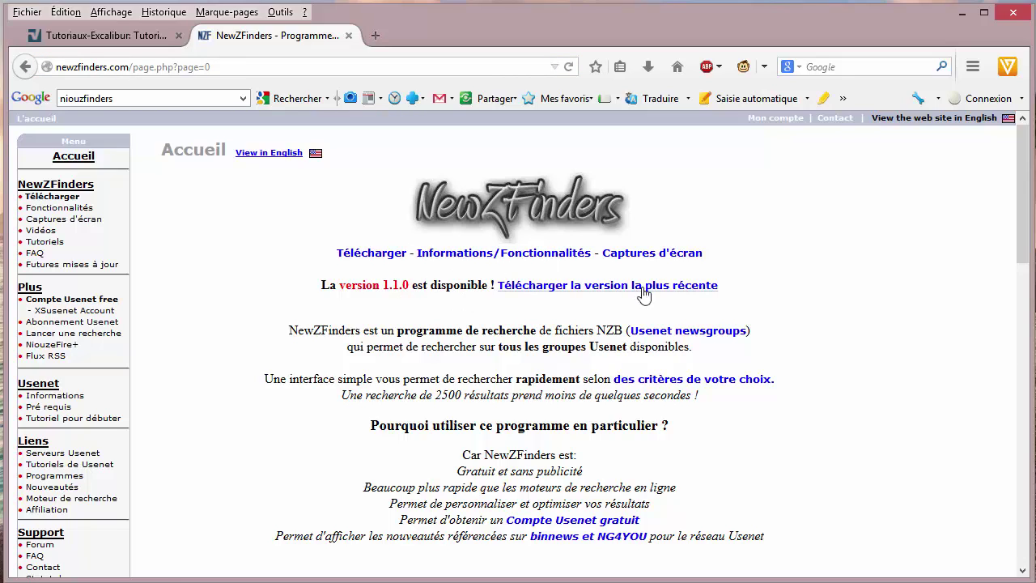
click(1022, 16)
click(504, 328)
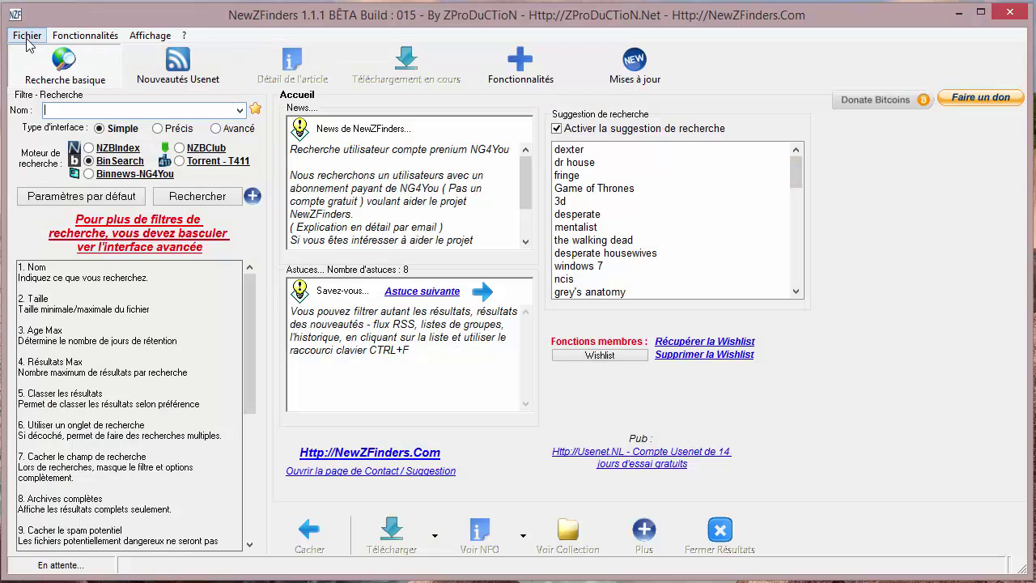
Review the NewZFinders settings for the account, advanced options, search, display and general preferences, and close them without changes.
click(27, 38)
click(33, 54)
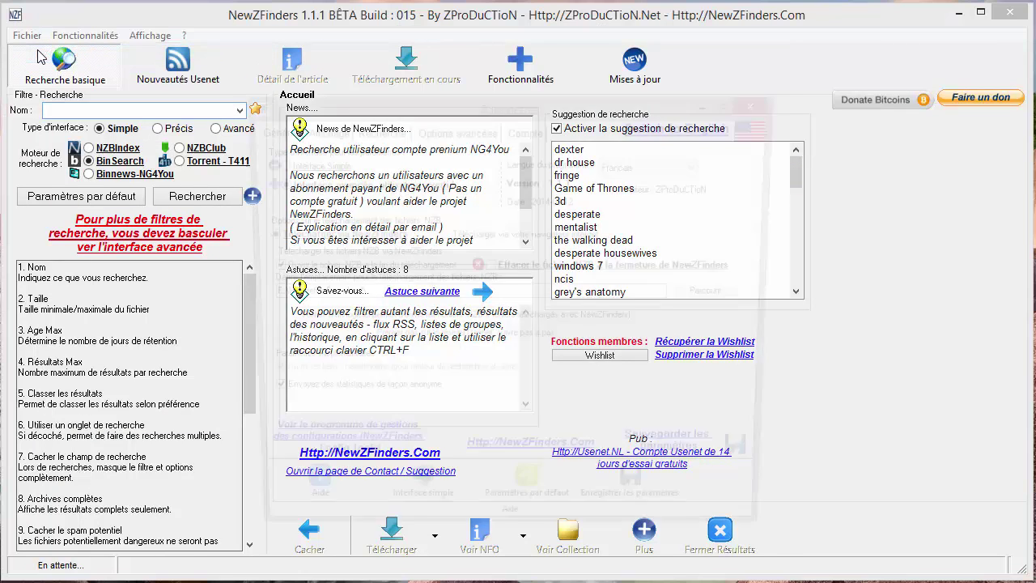
click(540, 138)
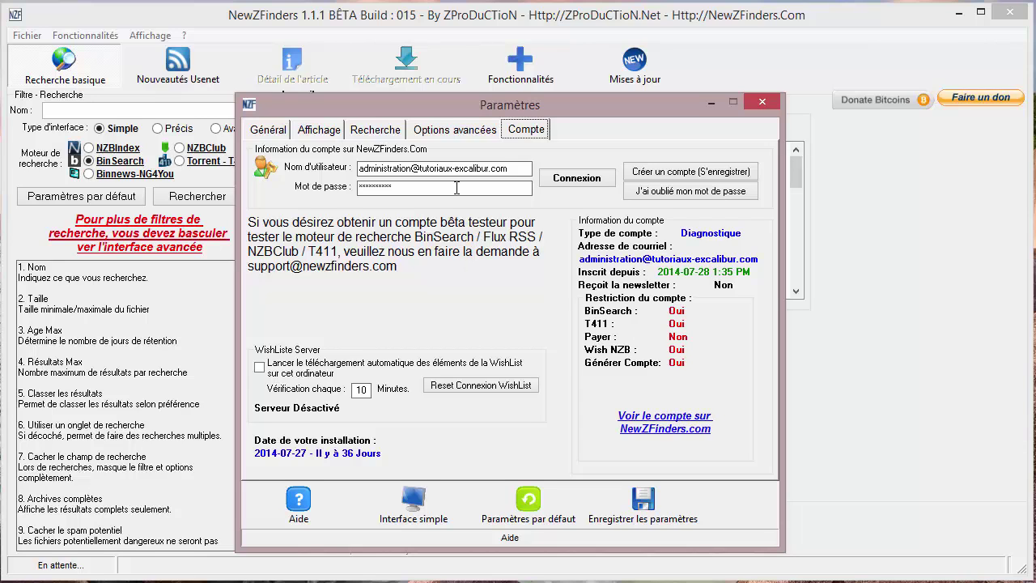
click(456, 136)
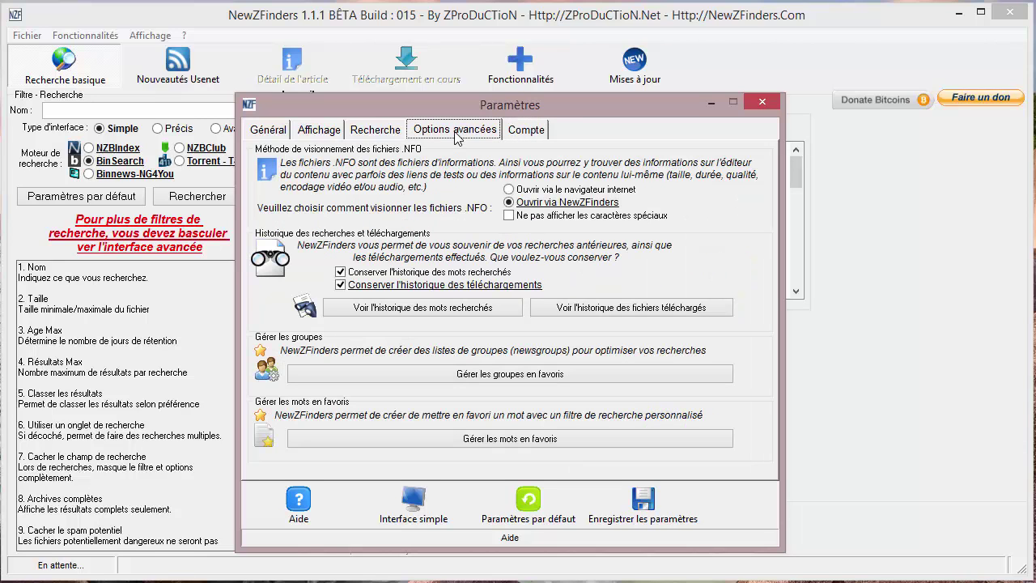
click(373, 136)
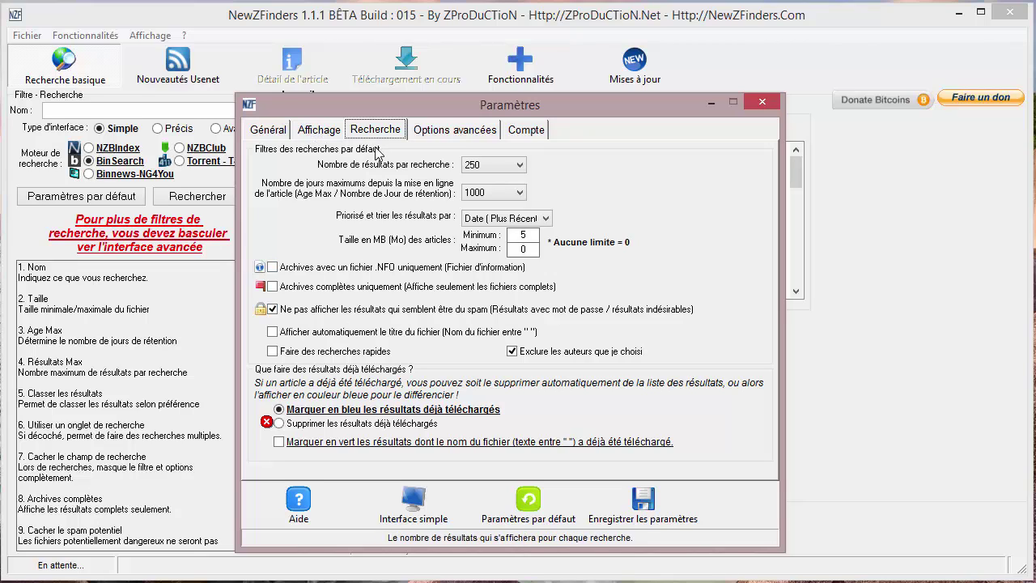
click(316, 138)
click(266, 136)
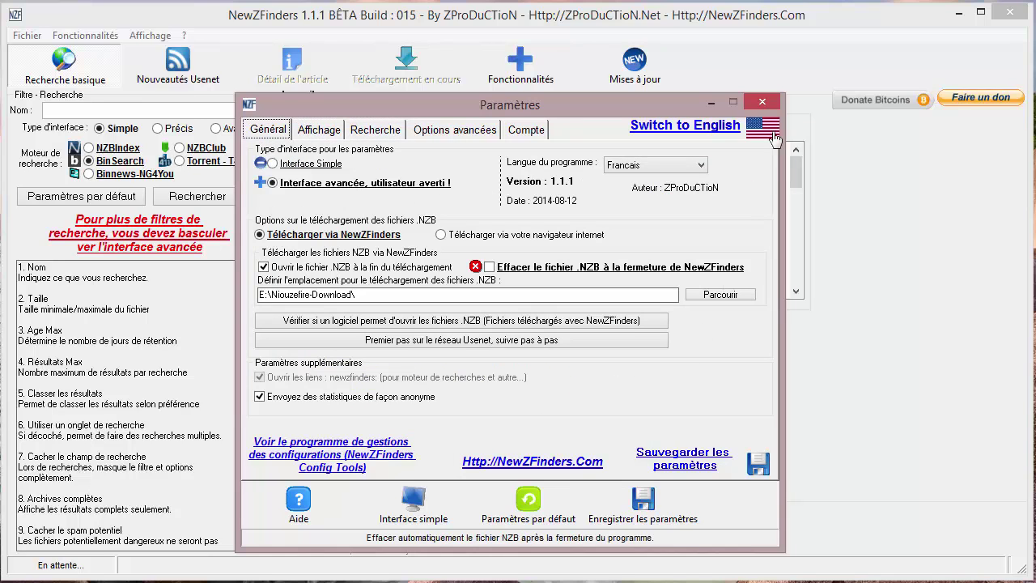
click(775, 103)
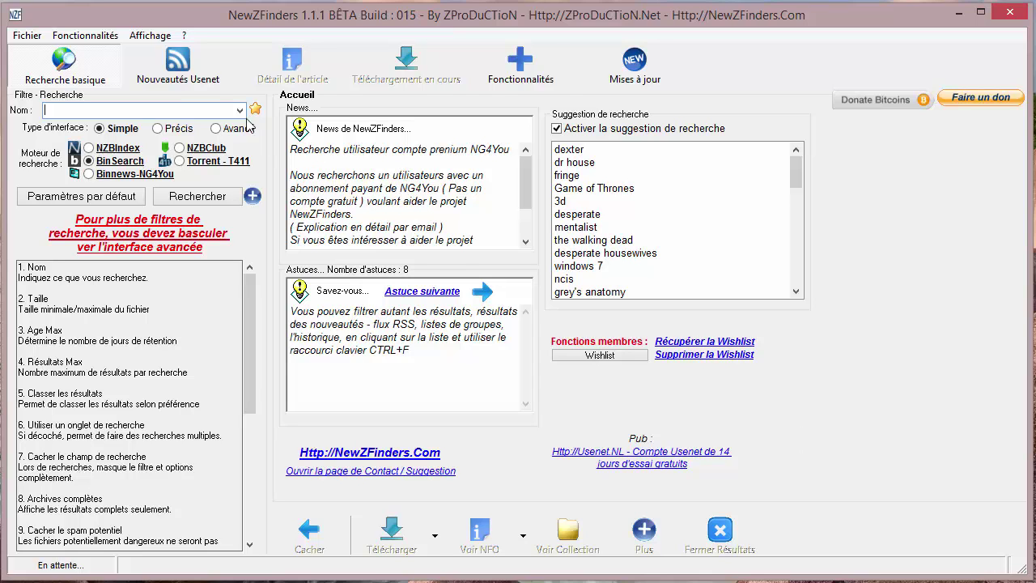
Look over the Usenet news page and the features page, and return to the basic search.
click(185, 81)
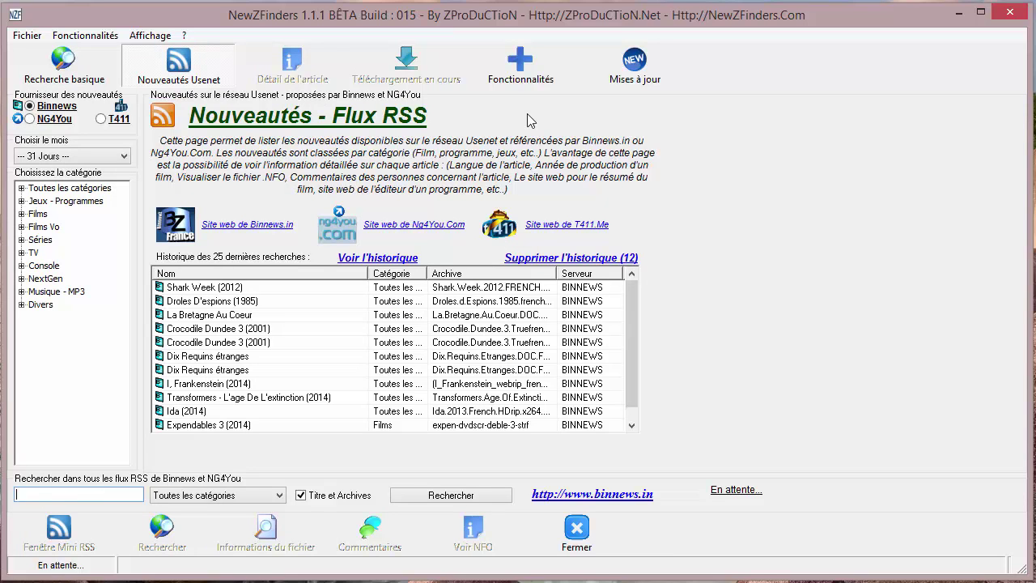
click(524, 77)
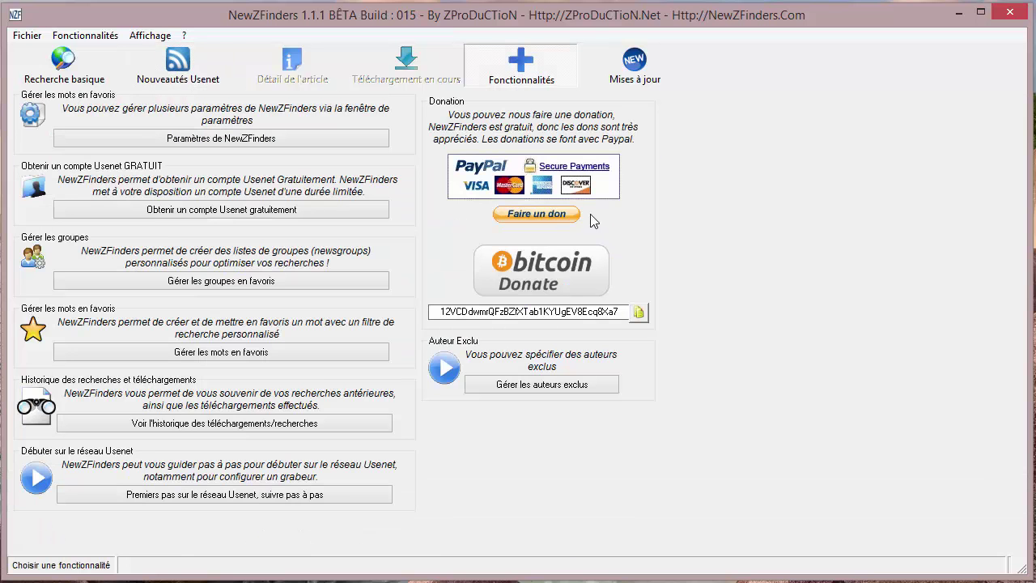
click(85, 77)
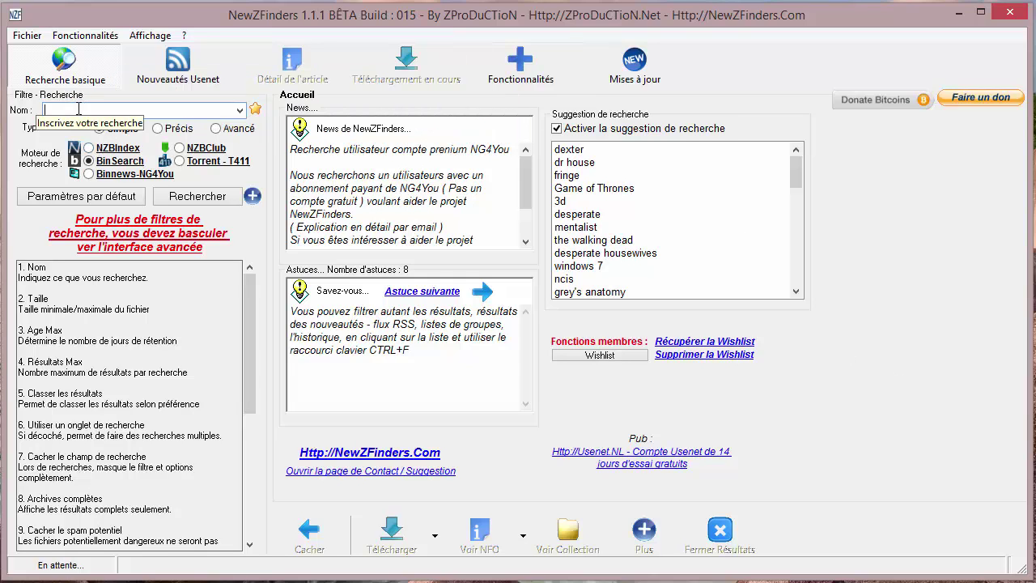
Search for "french" using the simple interface and the NZBIndex search engine.
text(french)
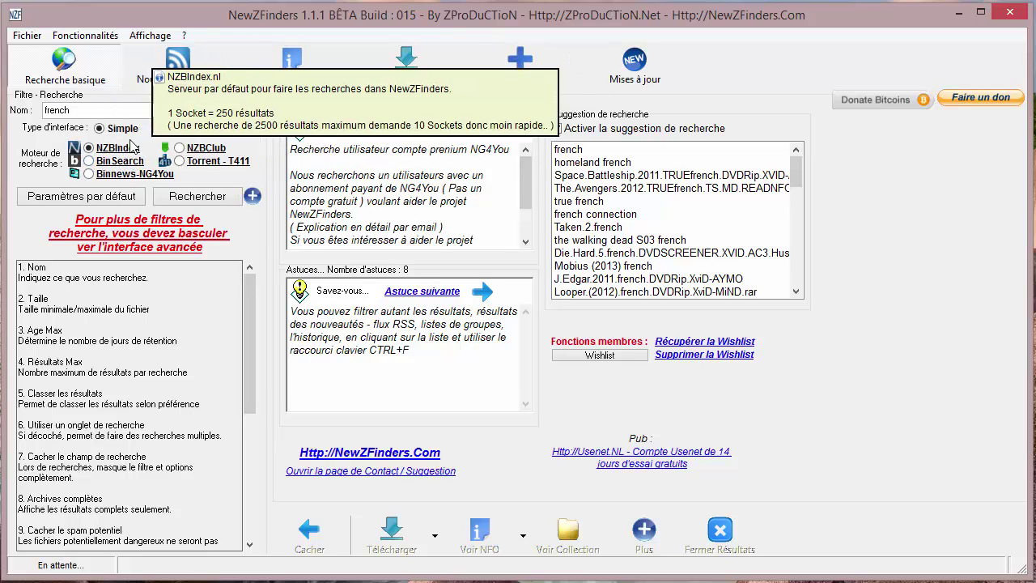
click(117, 160)
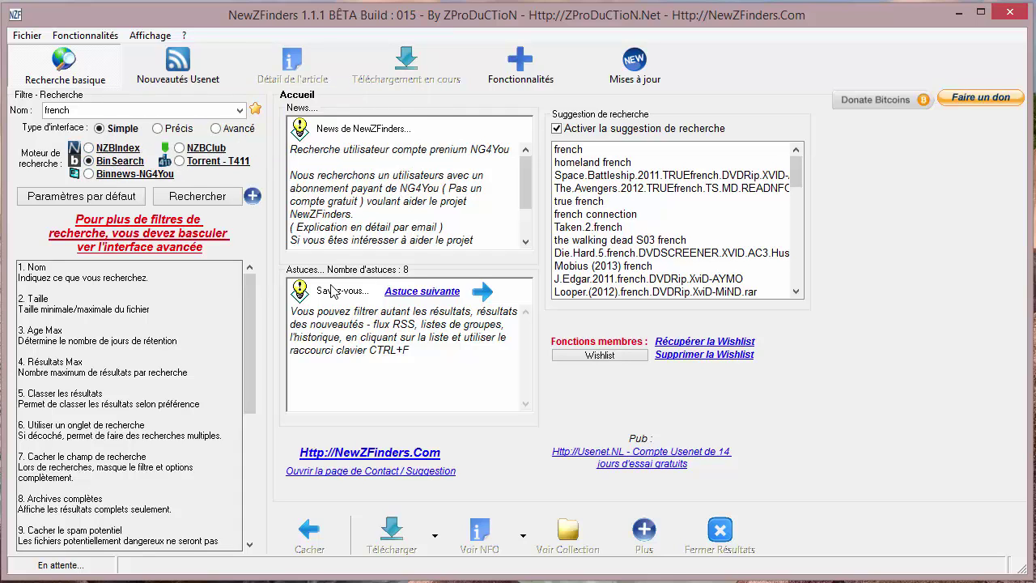
click(209, 149)
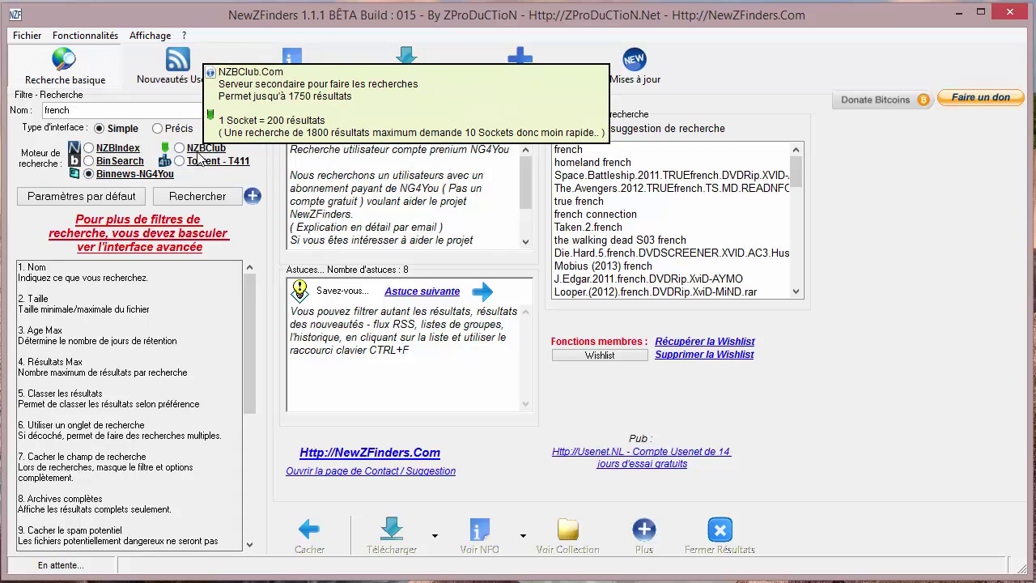
click(181, 161)
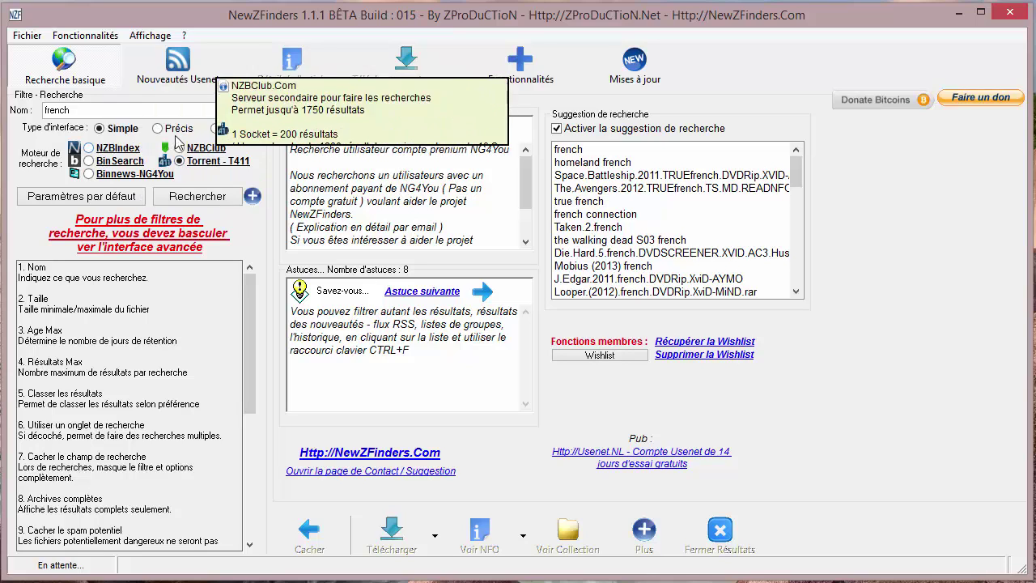
click(89, 149)
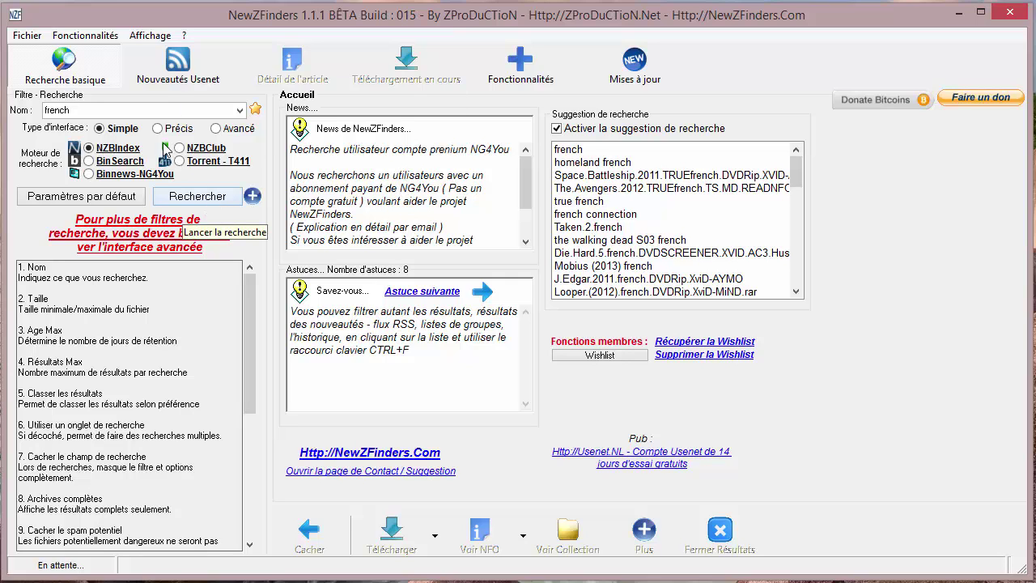
double_click(78, 110)
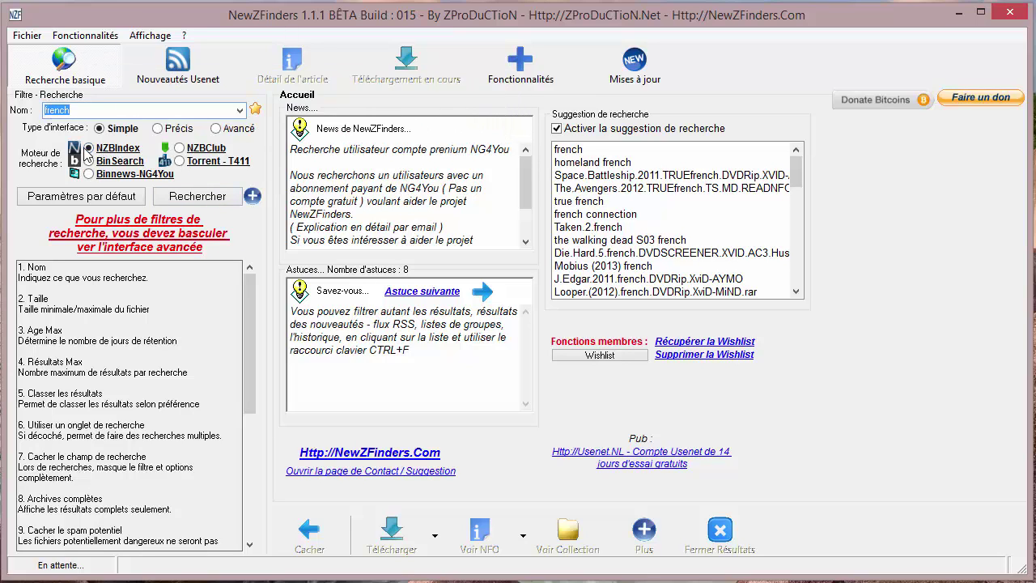
click(221, 306)
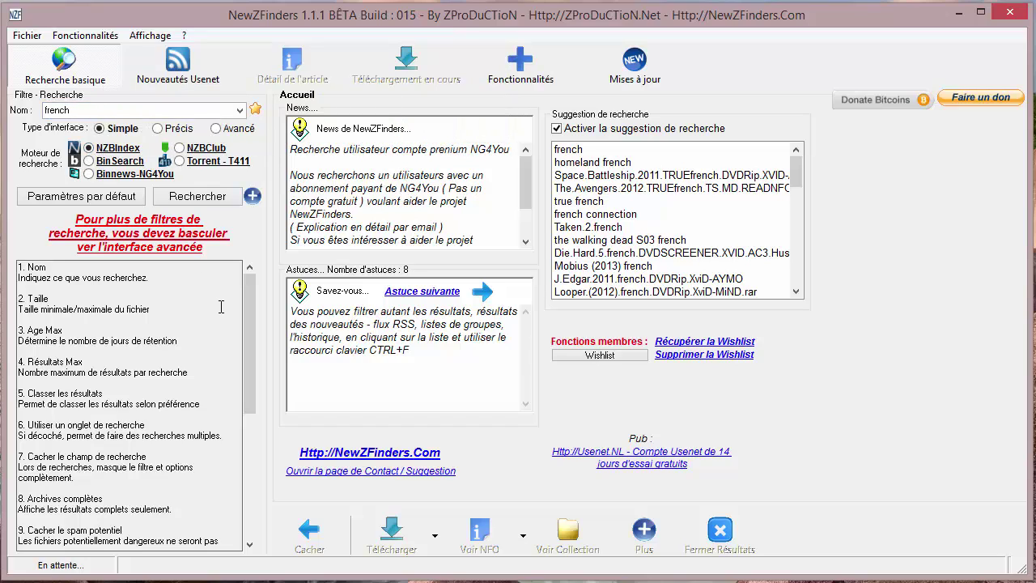
click(212, 200)
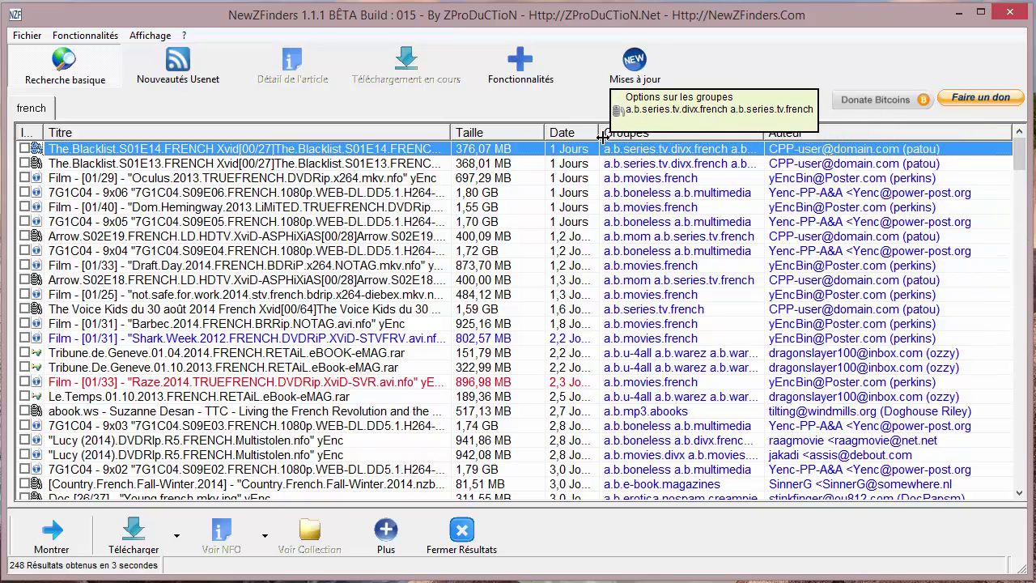
Widen the Date column of the results and view the NFO of the 942,08 MB "Lucy (2014).DVDRIp.R5.FRENCH.Multistolen" entry.
drag(602, 134, 651, 133)
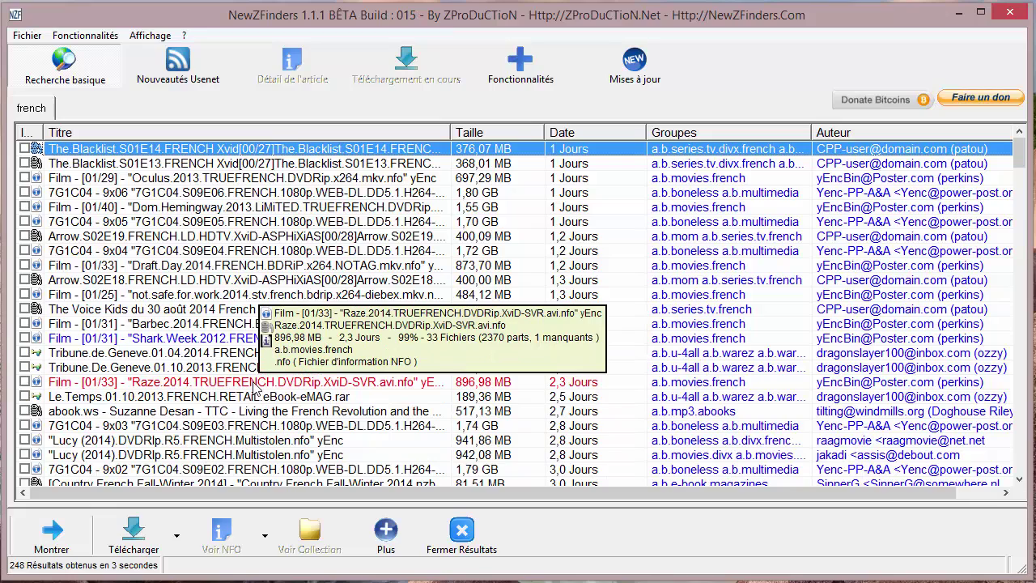
click(57, 455)
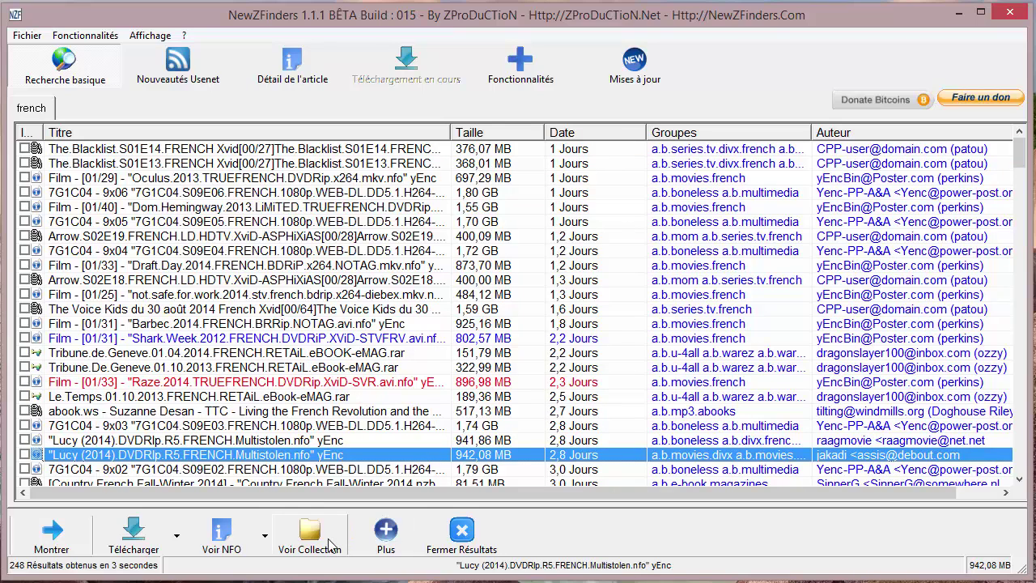
click(228, 540)
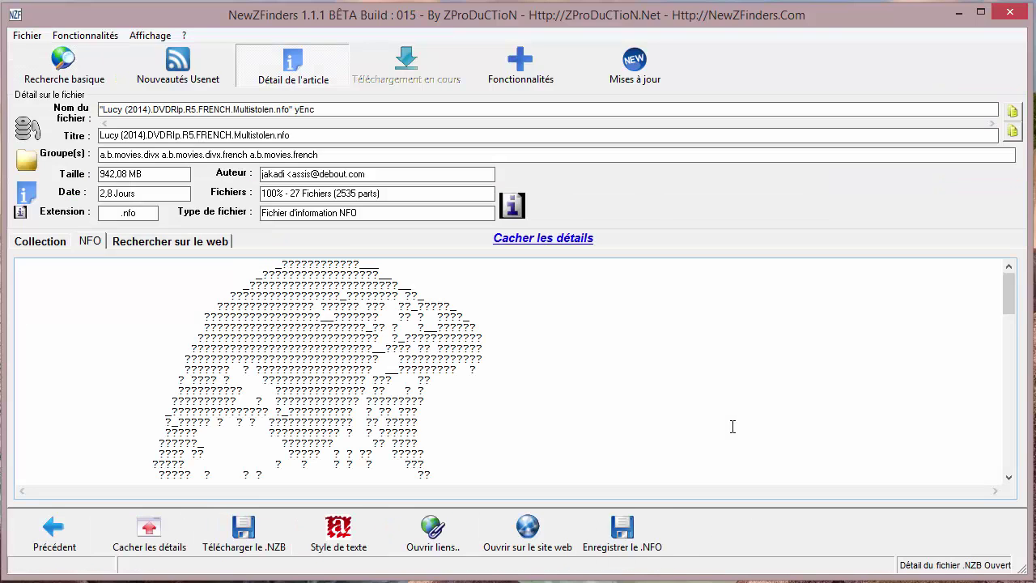
drag(1010, 293, 970, 315)
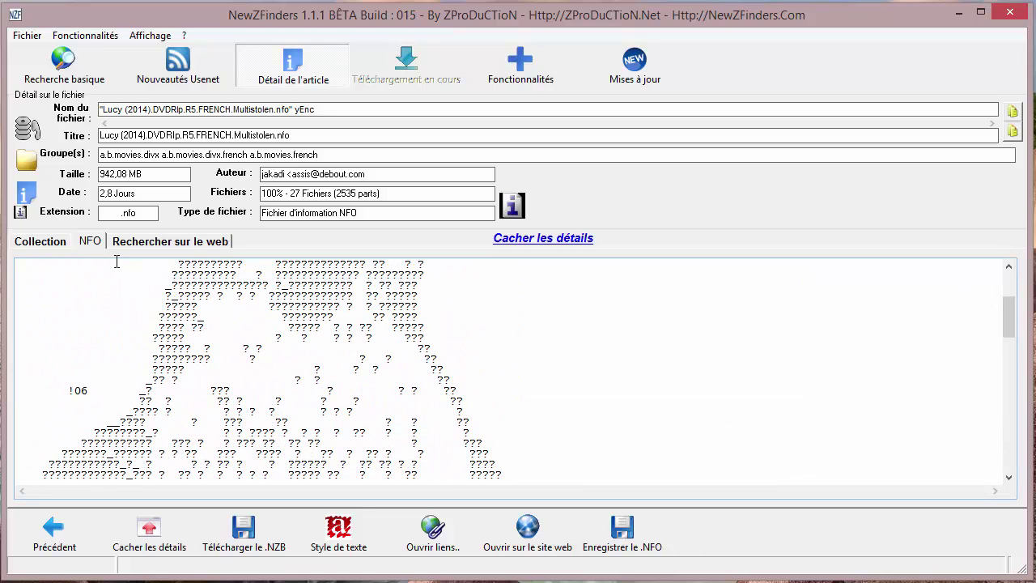
Return to the search results and check the 942,08 MB "Lucy (2014).DVDRIp.R5.FRENCH.Multistolen" entry.
click(76, 71)
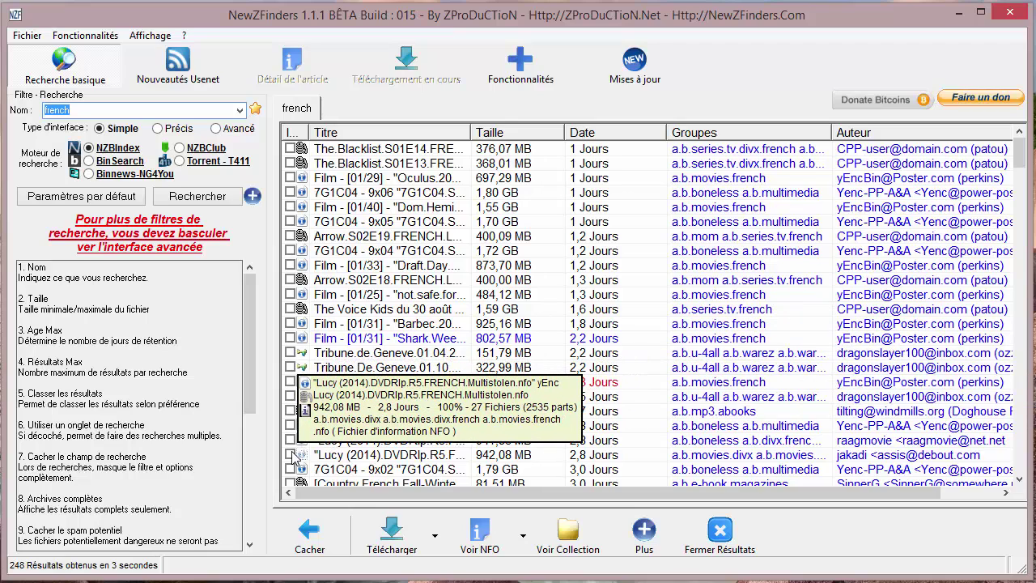
click(660, 454)
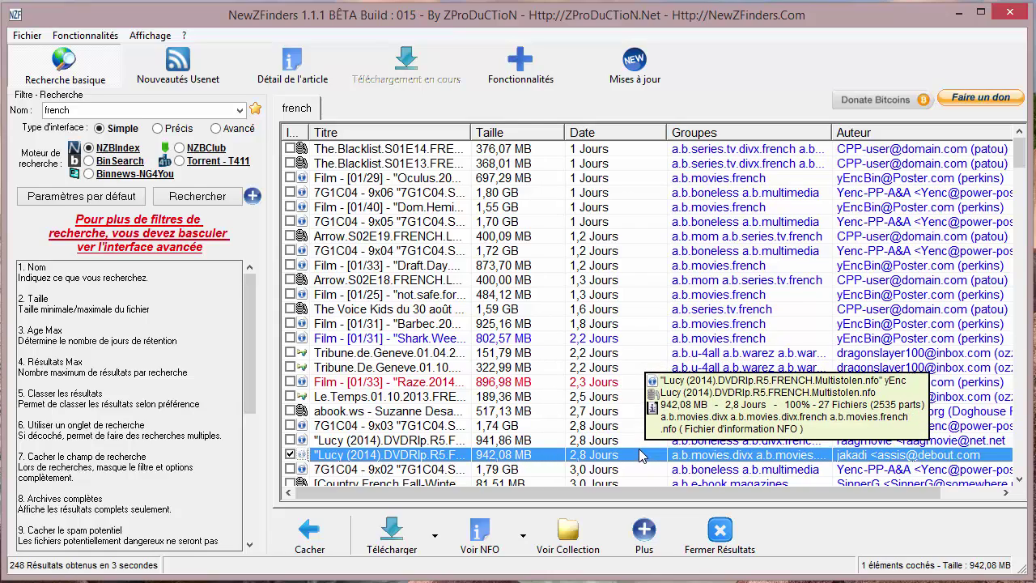
scroll(639, 449, down, 3)
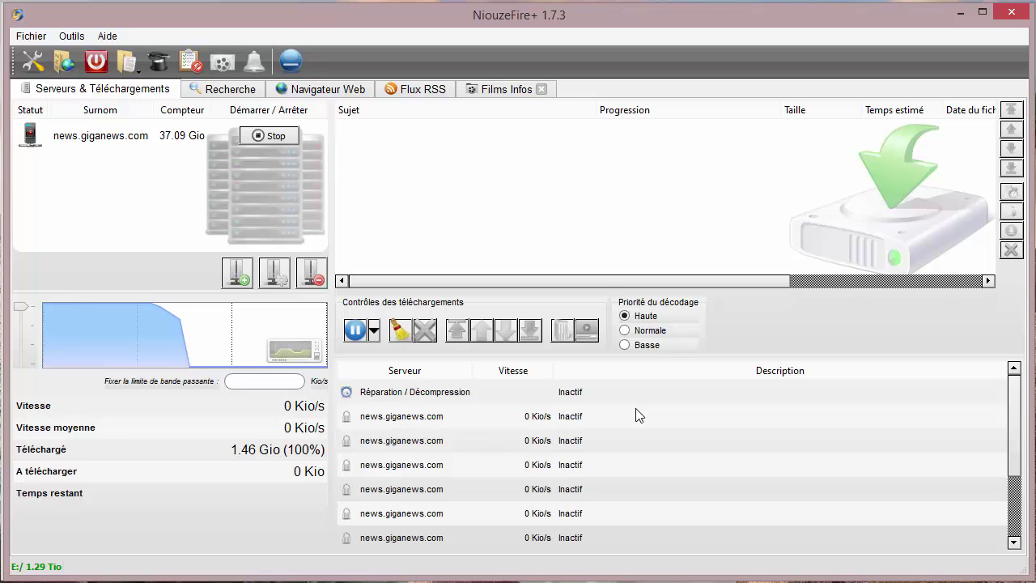
From NiouzeFire+, open the default destination folder and go to the film's subfolder inside Lucy-2014.DVDRIp.R5.FRENCH.Multistolen.
click(128, 63)
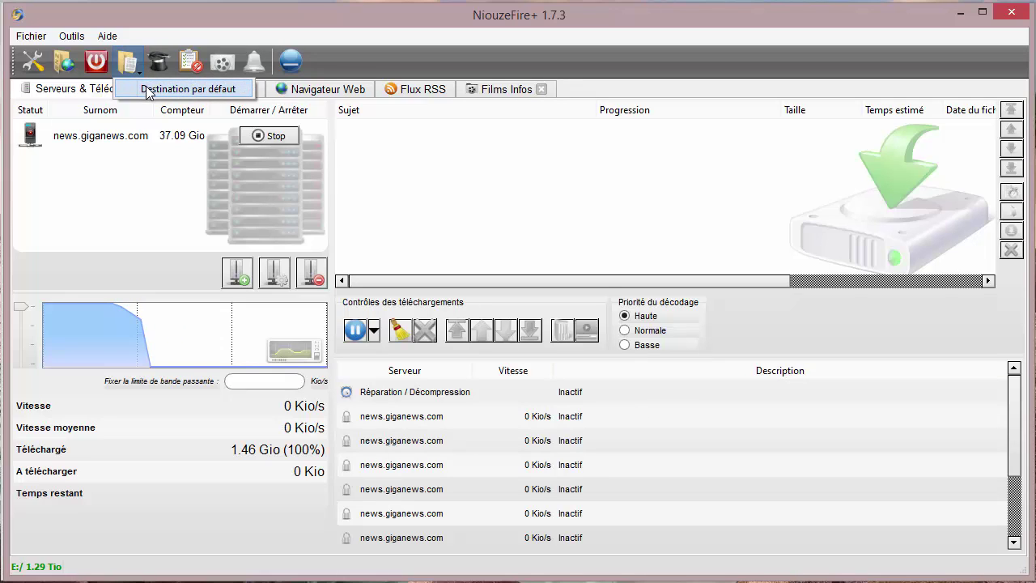
click(154, 91)
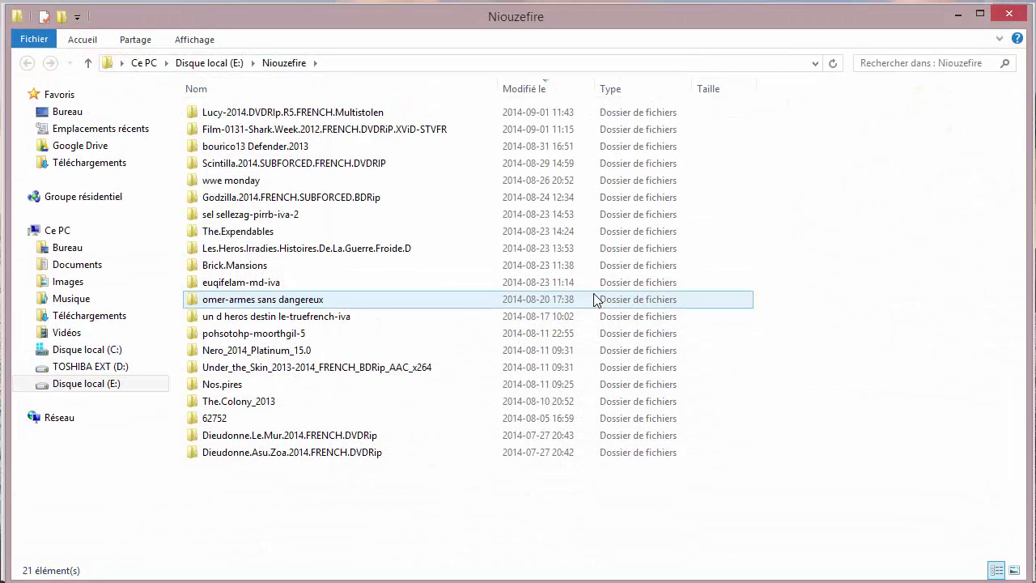
double_click(336, 118)
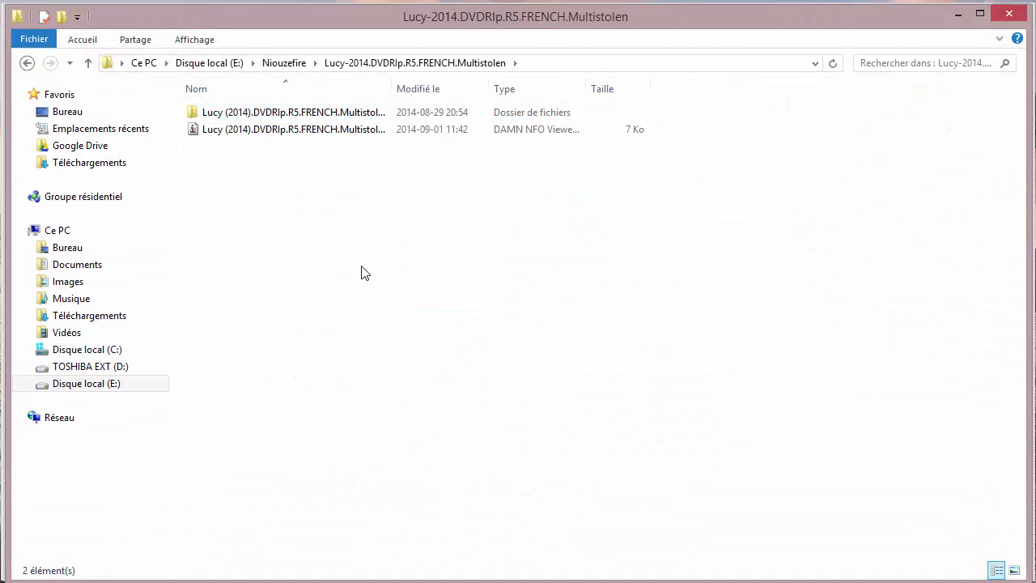
click(336, 117)
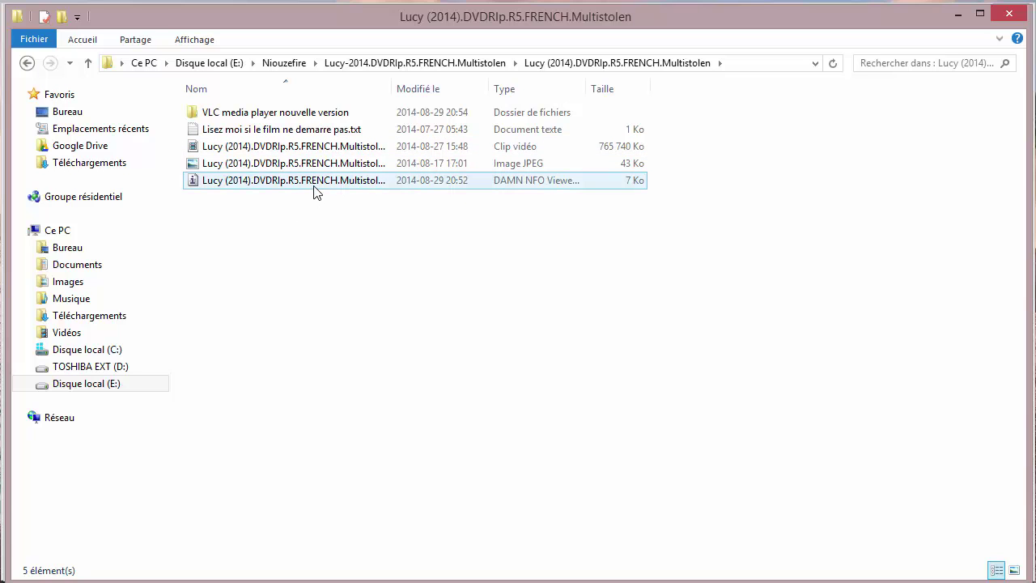
Widen the file name column and try to play Lucy (2014).DVDRIp.R5.FRENCH.Multistolen.avi.
drag(392, 85, 527, 90)
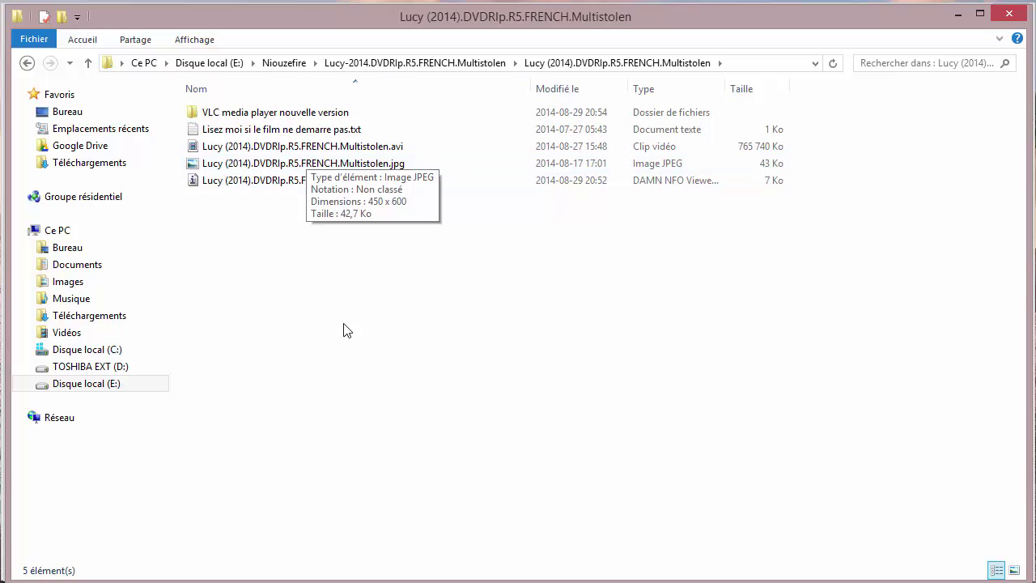
double_click(378, 151)
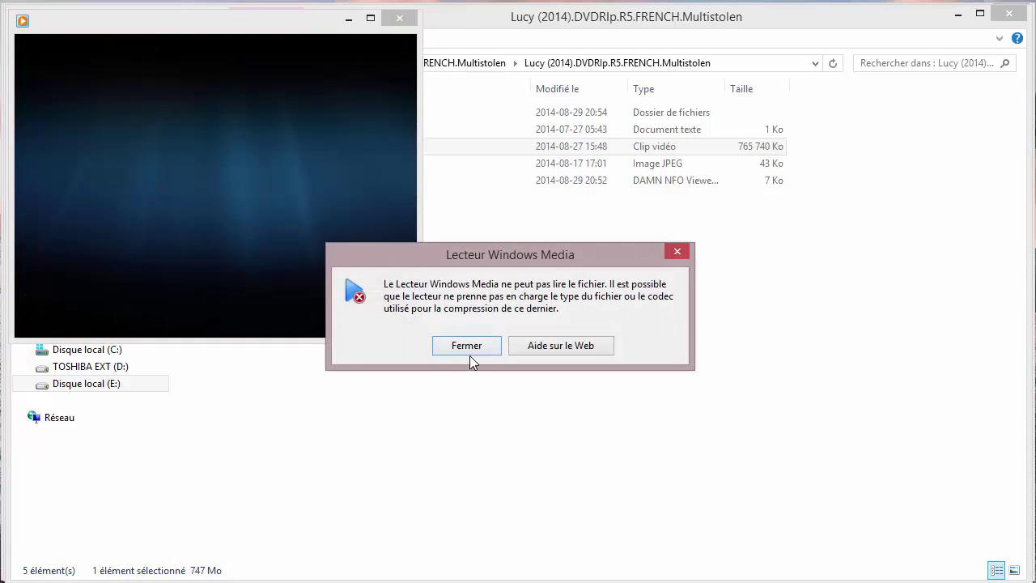
click(470, 353)
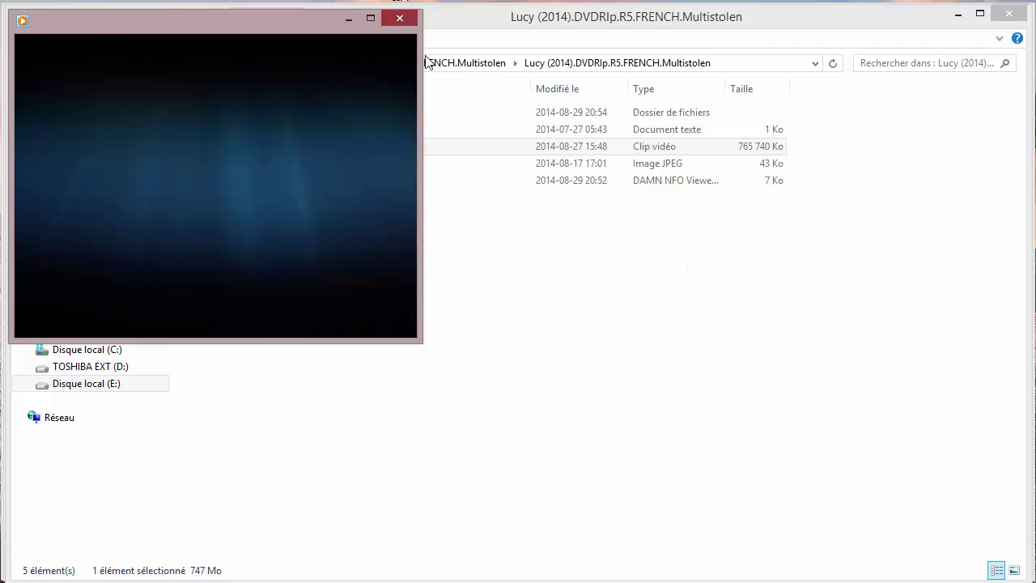
Close the media player, check the "VLC media player nouvelle version" folder and read "Lisez moi si le film ne demarre pas.txt".
click(399, 18)
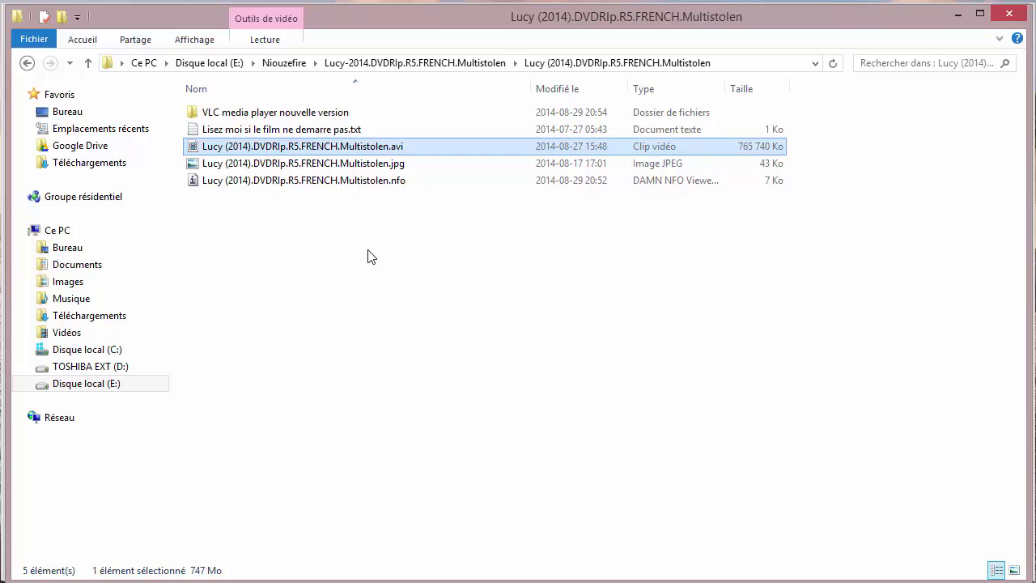
double_click(335, 113)
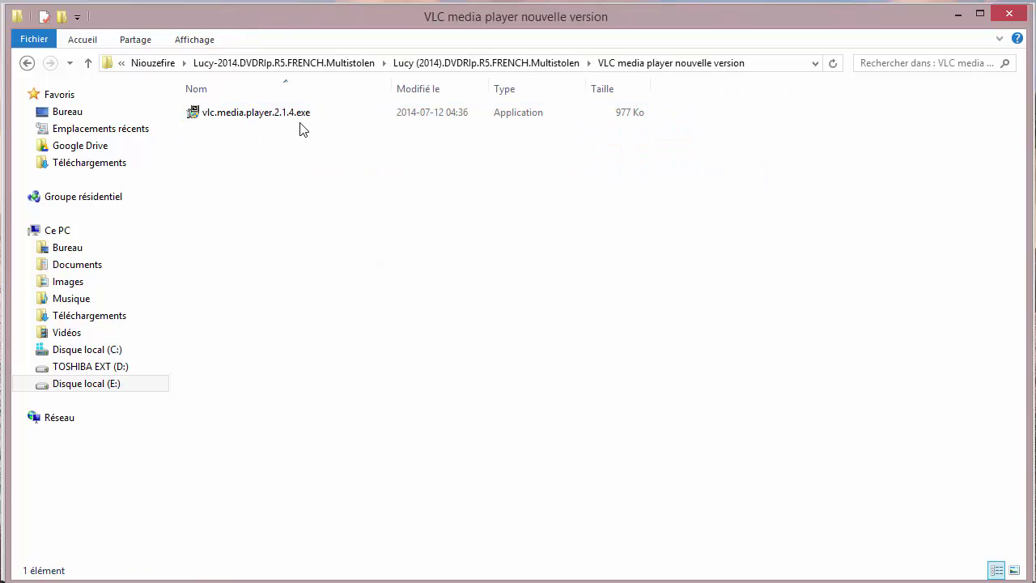
click(28, 64)
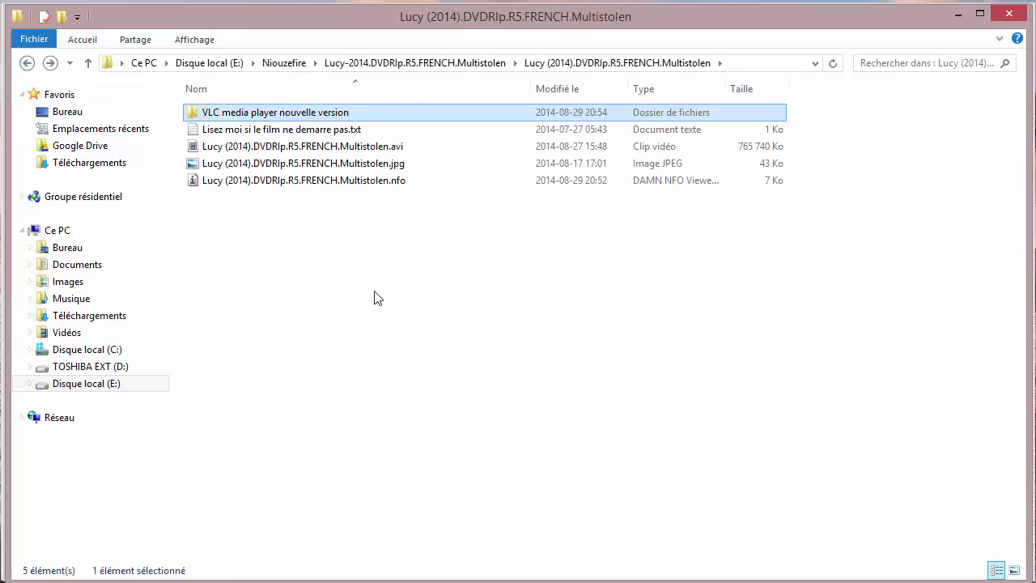
double_click(293, 130)
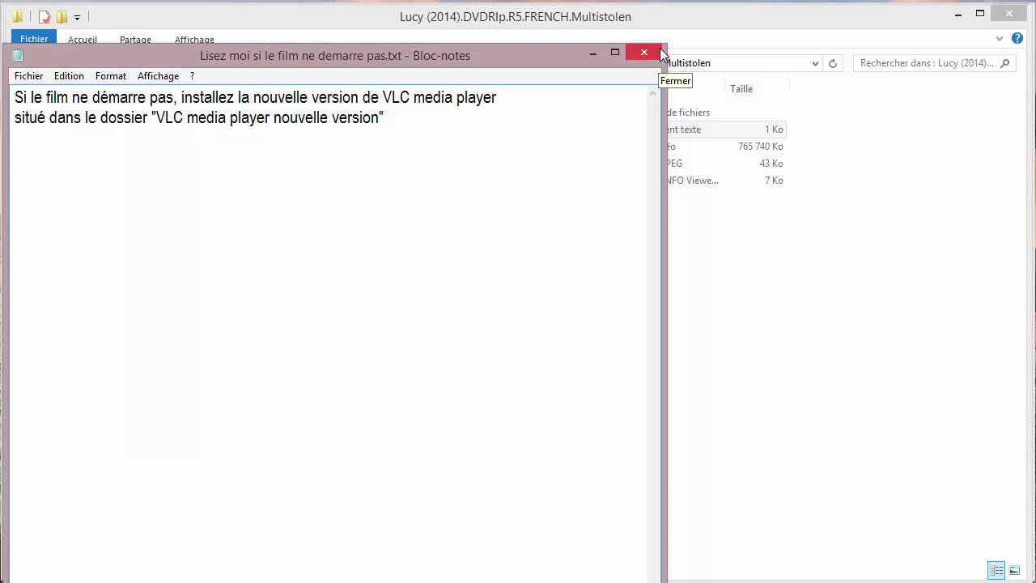
click(659, 52)
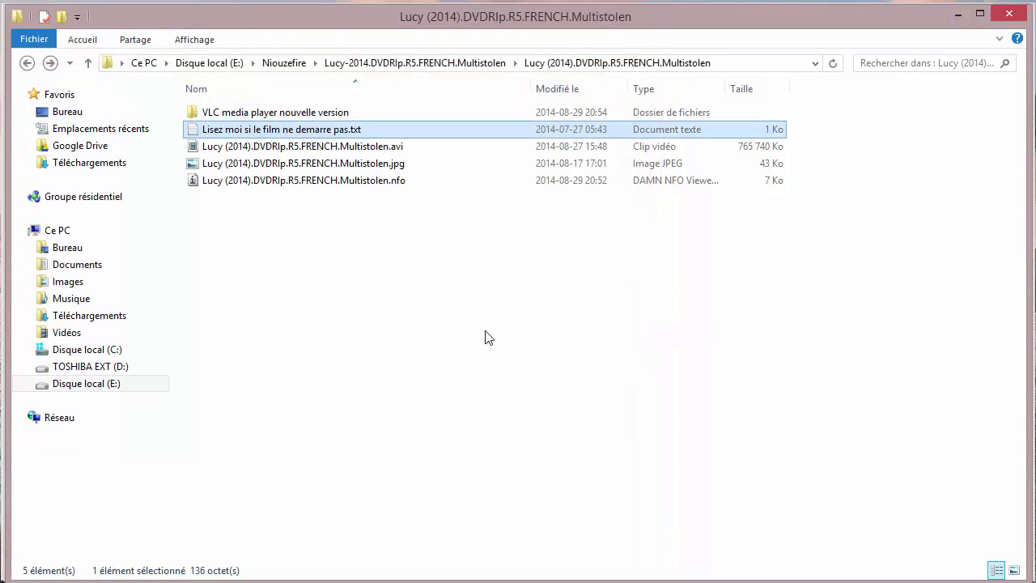
View the release information in Lucy (2014).DVDRIp.R5.FRENCH.Multistolen.nfo and close the viewer.
double_click(332, 183)
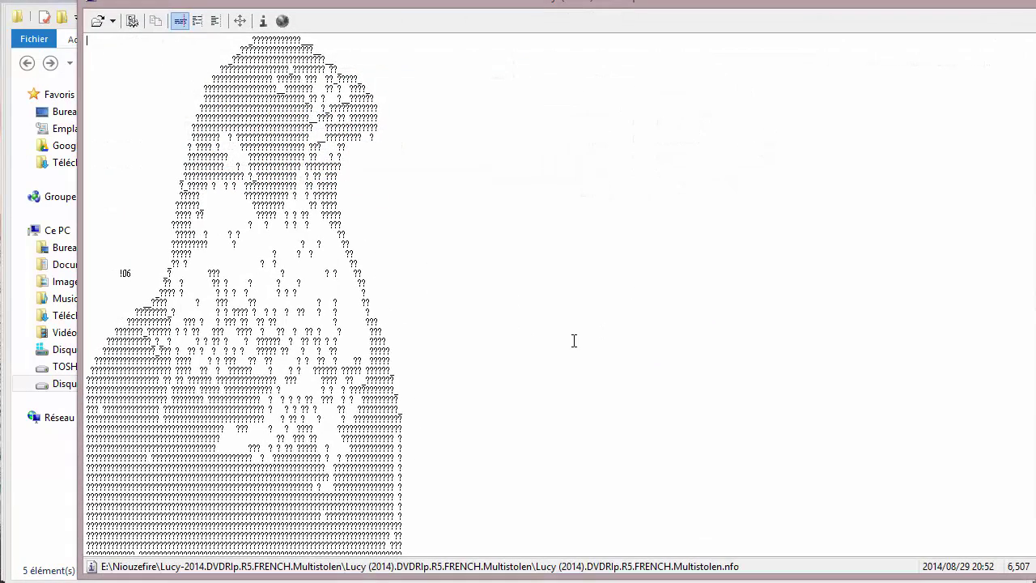
scroll(566, 413, down, 14)
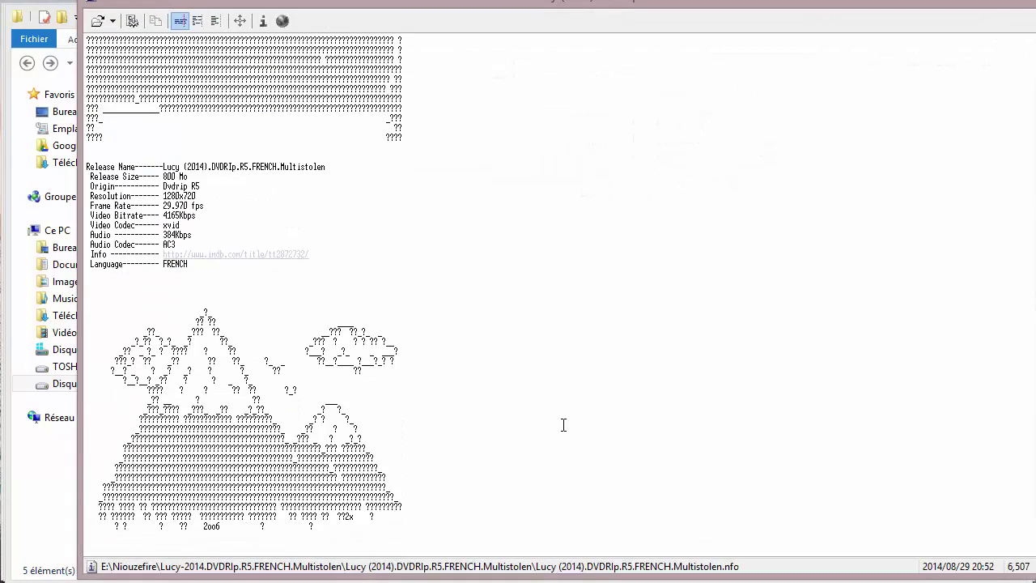
scroll(561, 423, up, 4)
drag(368, 382, 166, 361)
click(492, 420)
key(Escape)
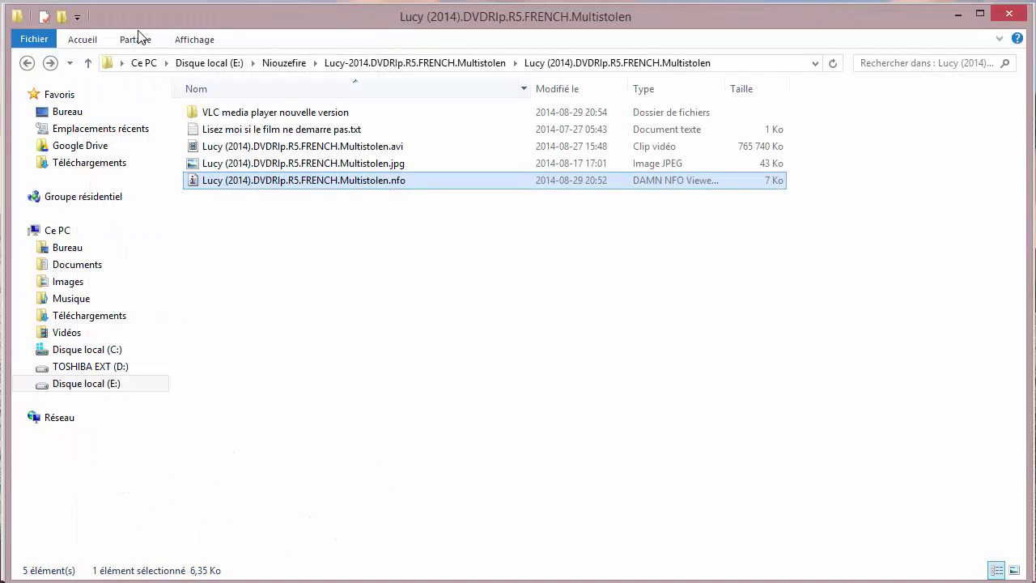
Go back to the parent folder, close the file window and minimize NiouzeFire+ to return to NewZFinders.
click(29, 65)
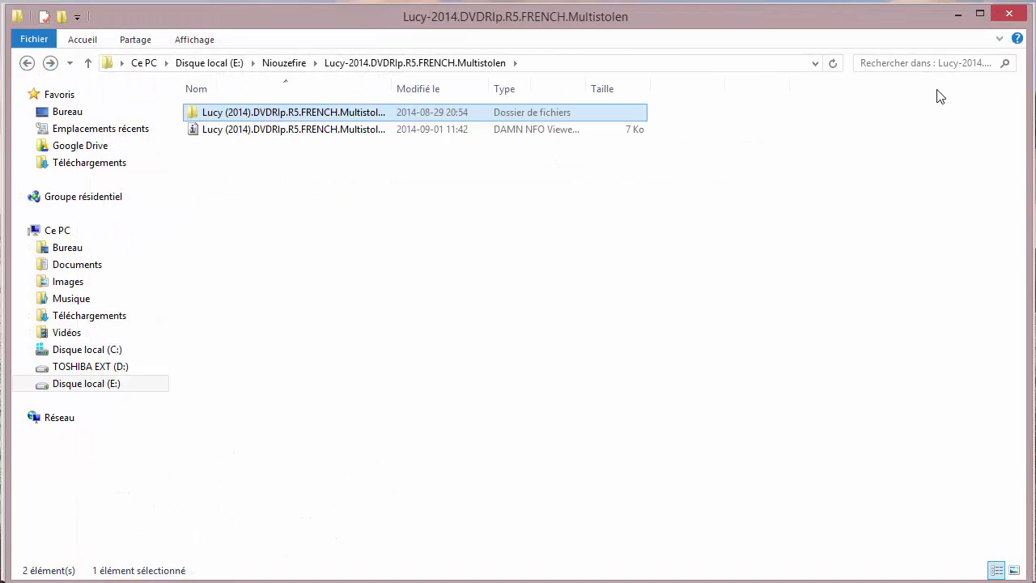
click(1008, 14)
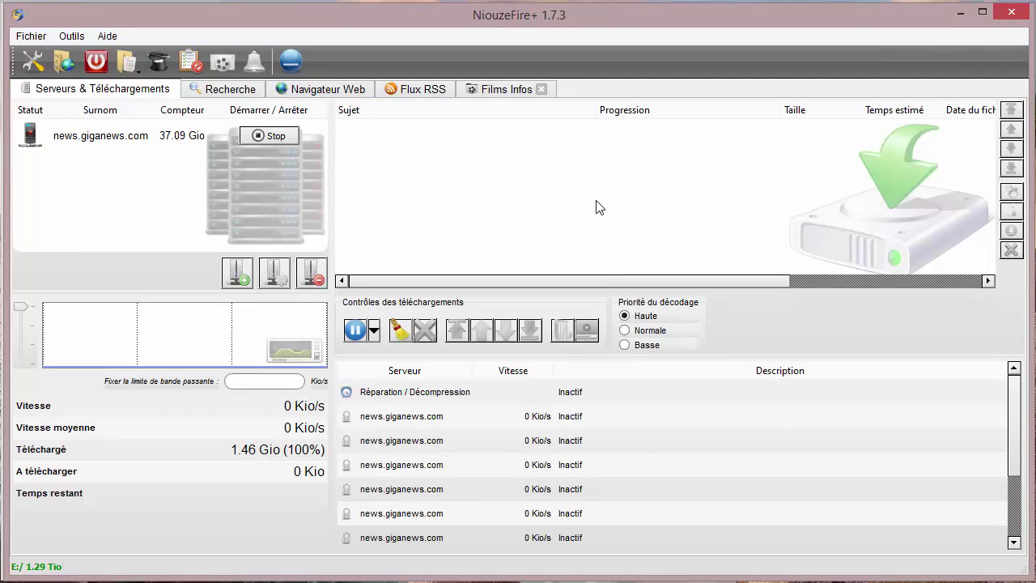
click(957, 18)
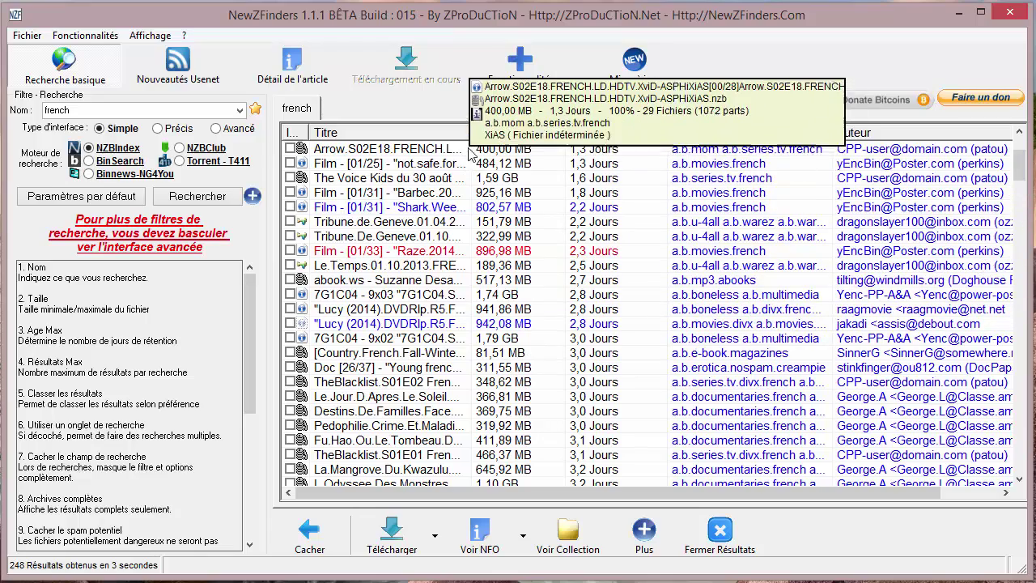
Widen the Titre column and browse the french results around the 942,08 MB Lucy (2014) entry.
click(541, 323)
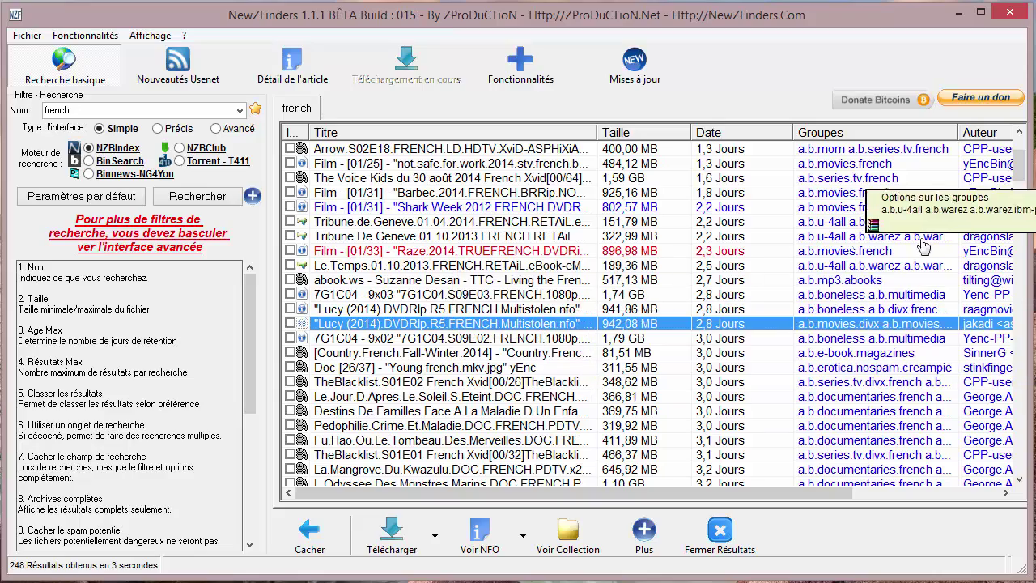
click(1018, 212)
scroll(1018, 212, down, 2)
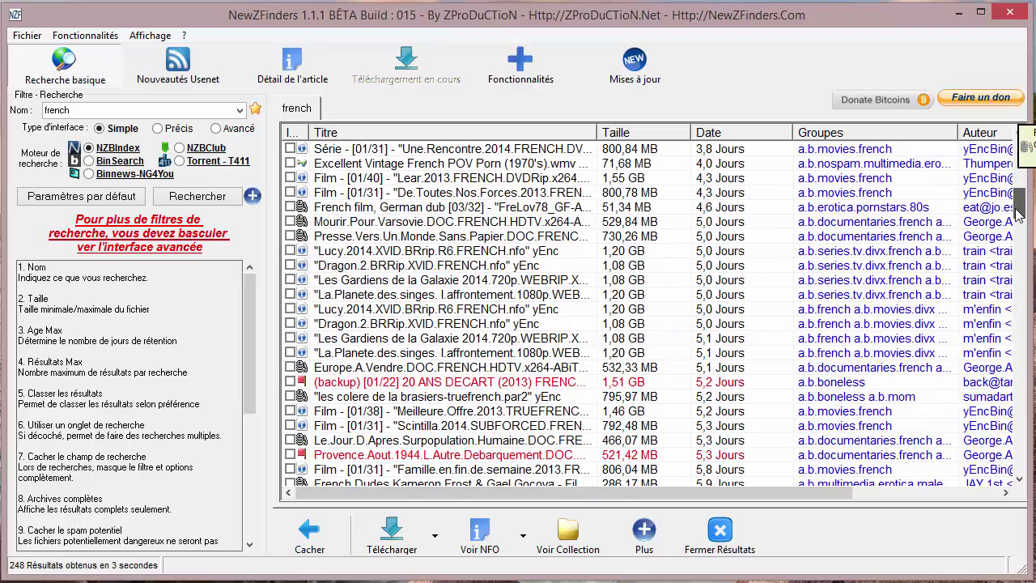
scroll(1019, 212, up, 10)
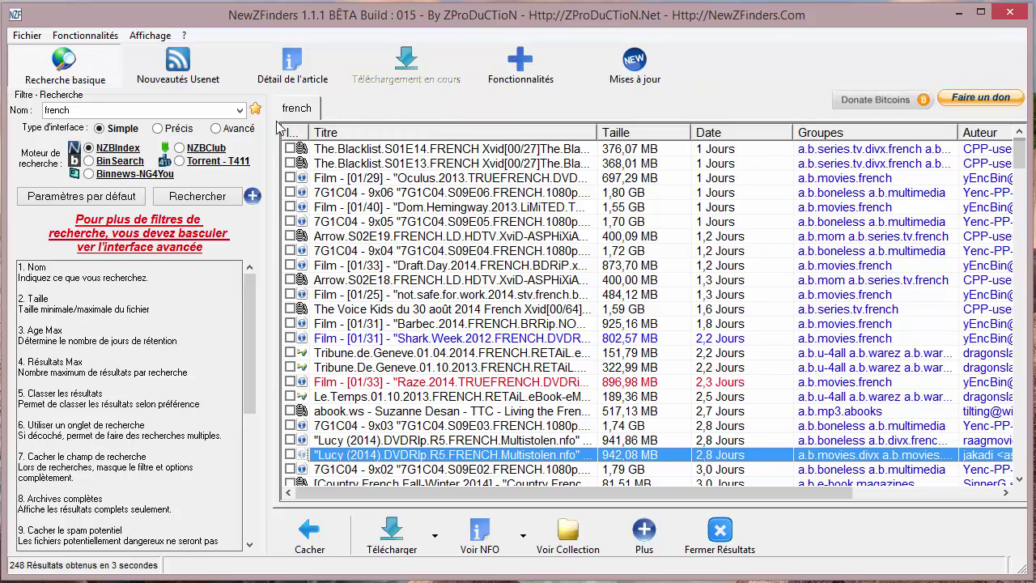
Switch to the Précis interface and search Binnews-NG4You for "Lucy" as a Film in Français with the Divx preference.
click(159, 131)
double_click(71, 109)
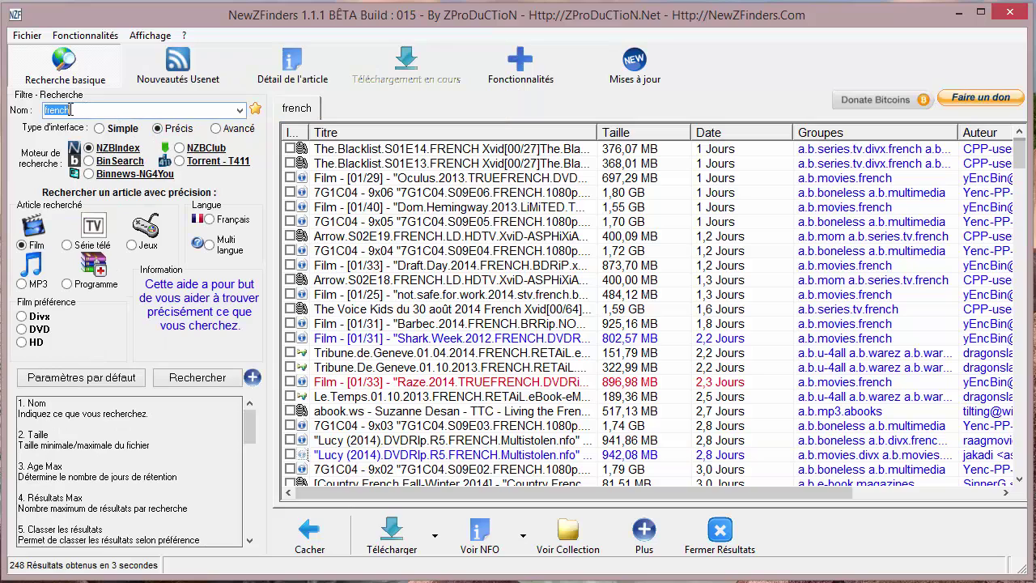
text(Lucy)
click(210, 220)
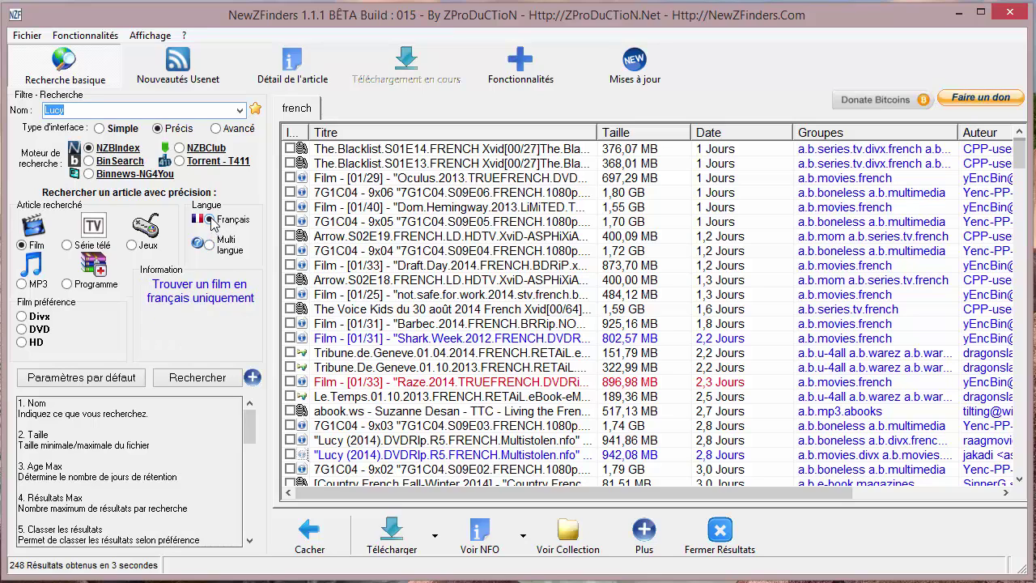
click(21, 316)
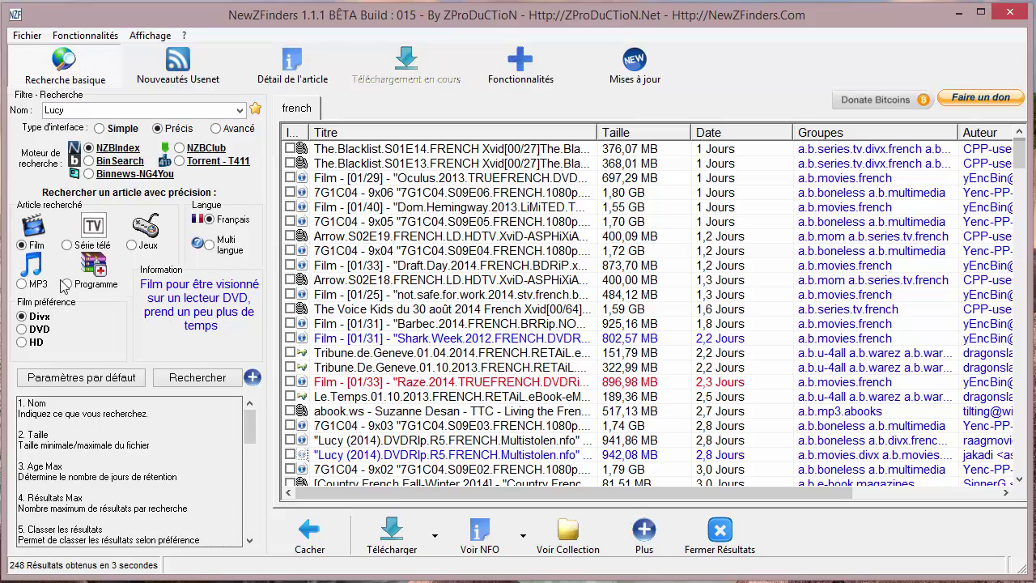
click(89, 173)
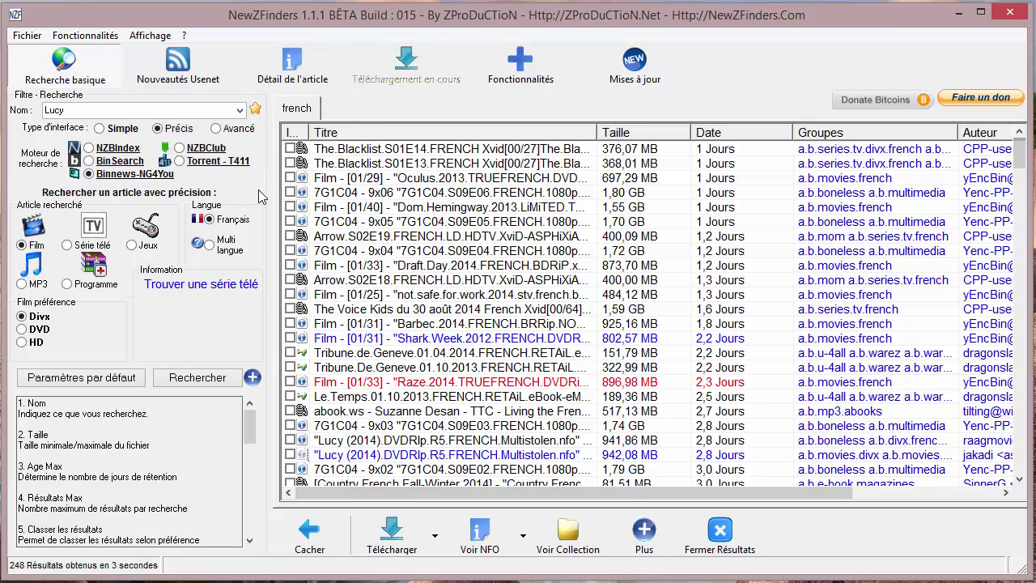
click(199, 378)
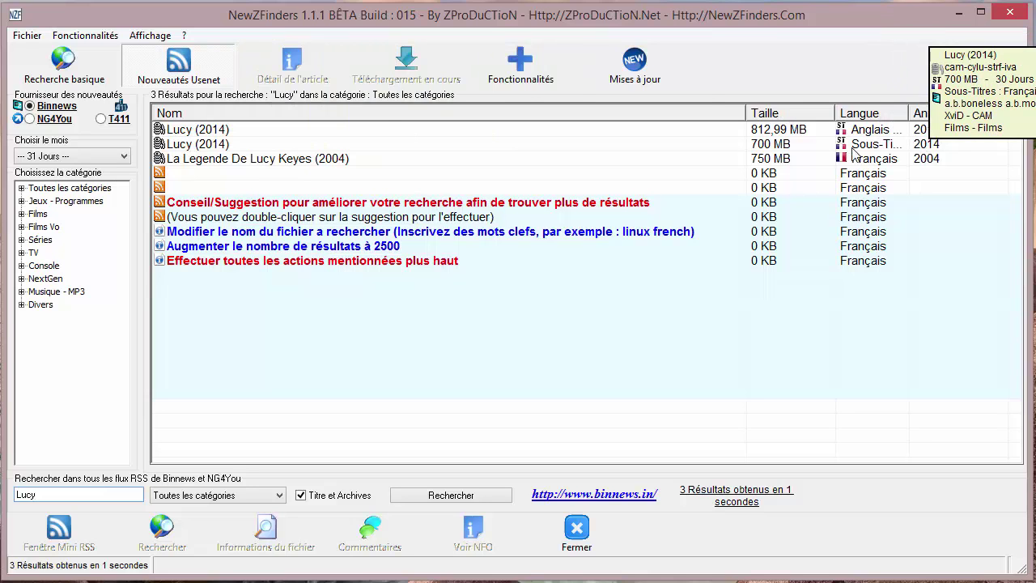
Return to the basic search and run the "Lucy" film search on NZBIndex.
click(51, 69)
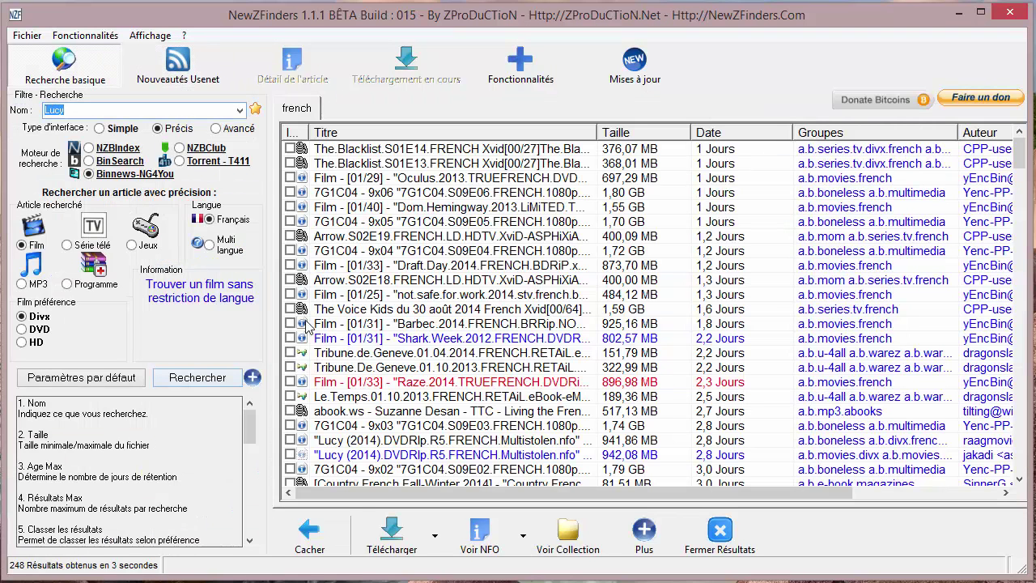
click(89, 148)
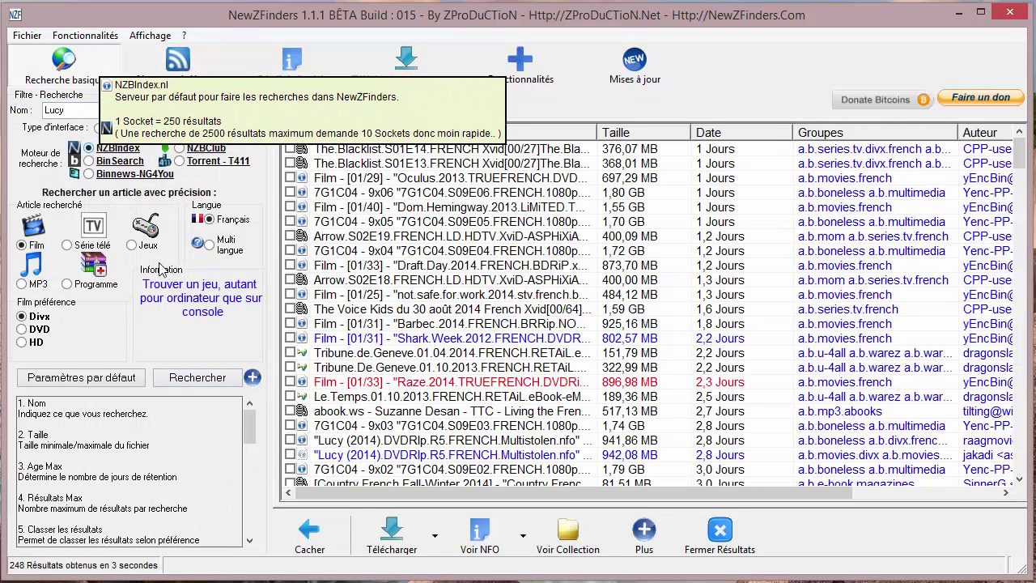
click(197, 377)
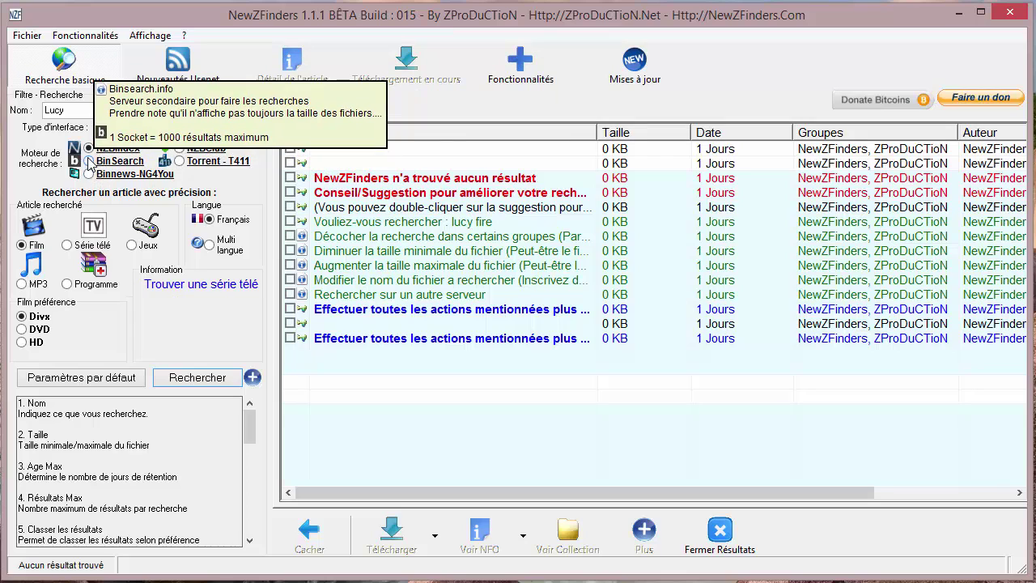
click(198, 377)
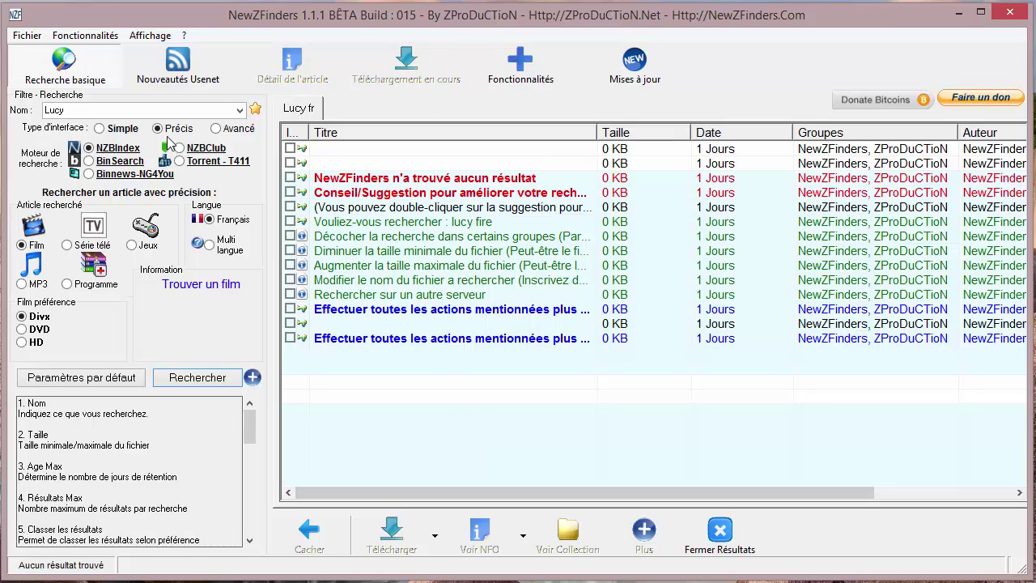
Change the search name to "french" and run the film search on Binnews-NG4You.
mouse_move(159, 133)
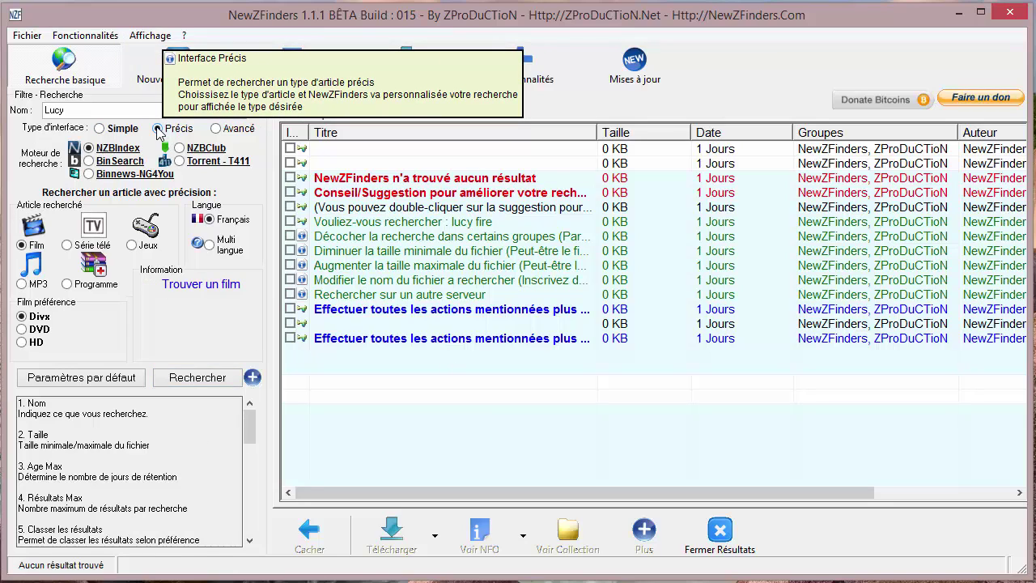
double_click(55, 109)
text(french)
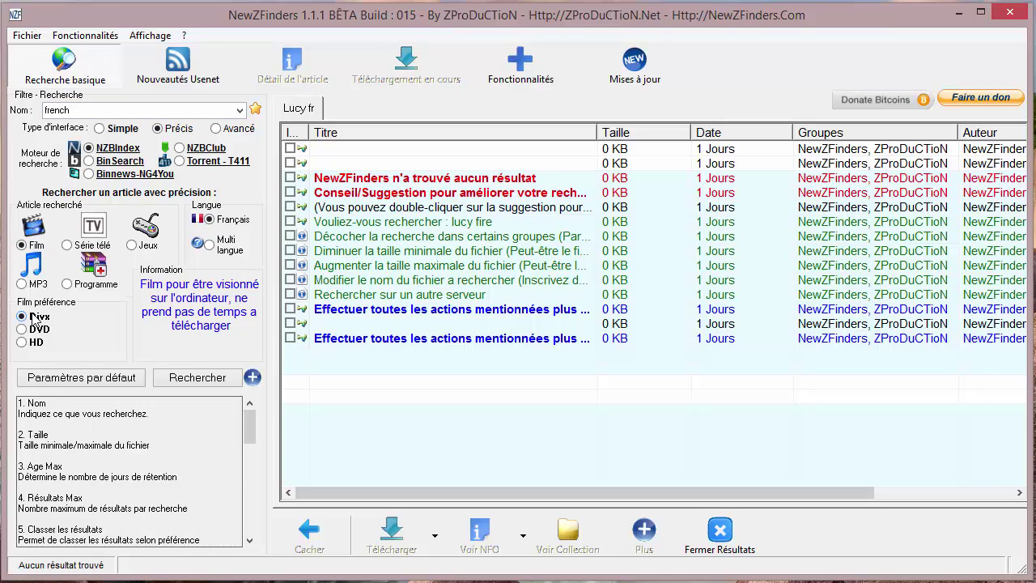
click(88, 174)
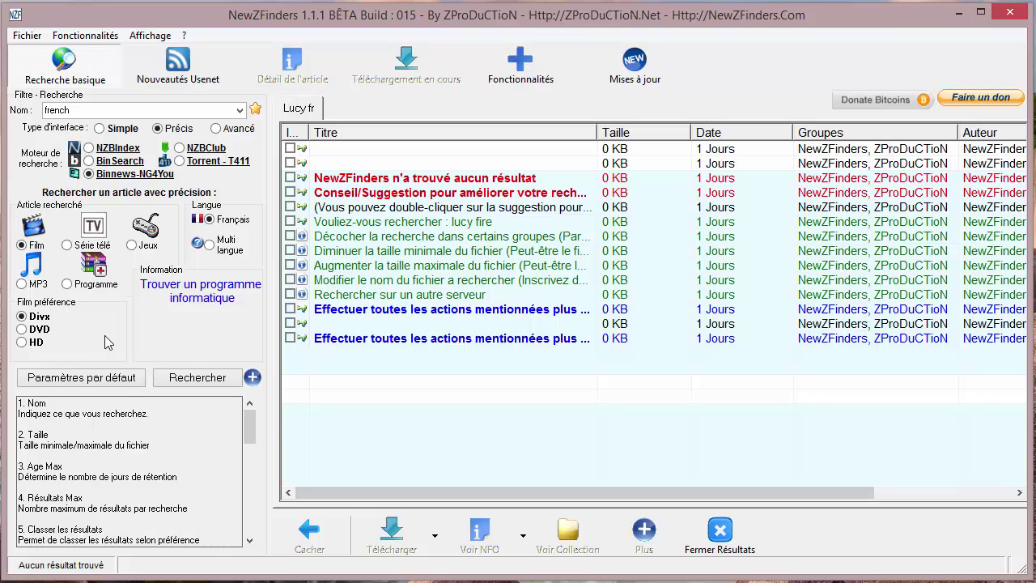
click(198, 378)
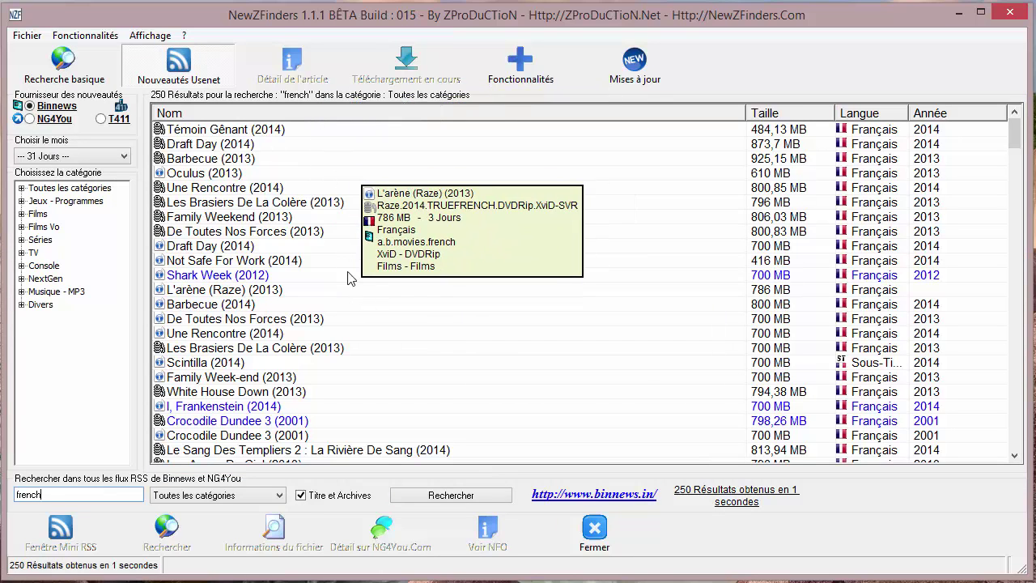
View the NFO of the 700 MB "Draft Day (2014)" result.
click(208, 247)
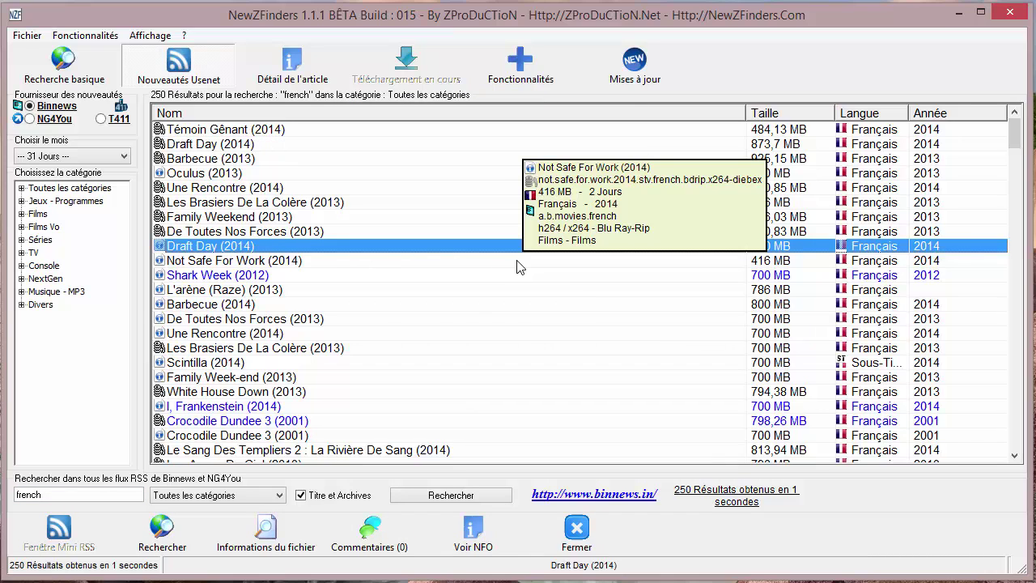
click(473, 532)
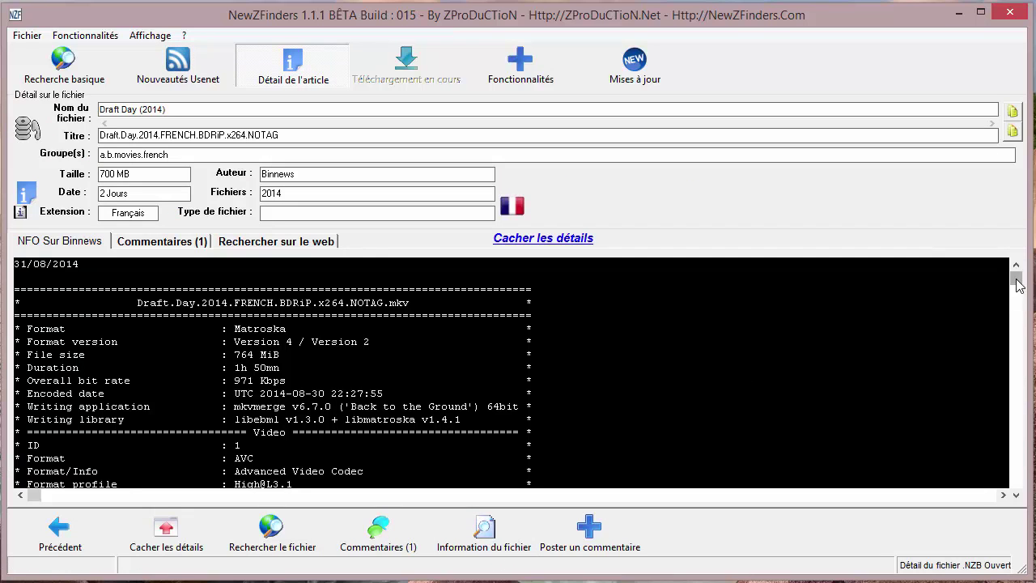
mouse_move(1016, 279)
mouse_down()
mouse_move(1018, 469)
mouse_move(1020, 271)
mouse_up()
Rerun the "french" search from the basic search page and view the NFO of the 700 MB "Crocodile Dundee 3 (2001)" result.
click(51, 73)
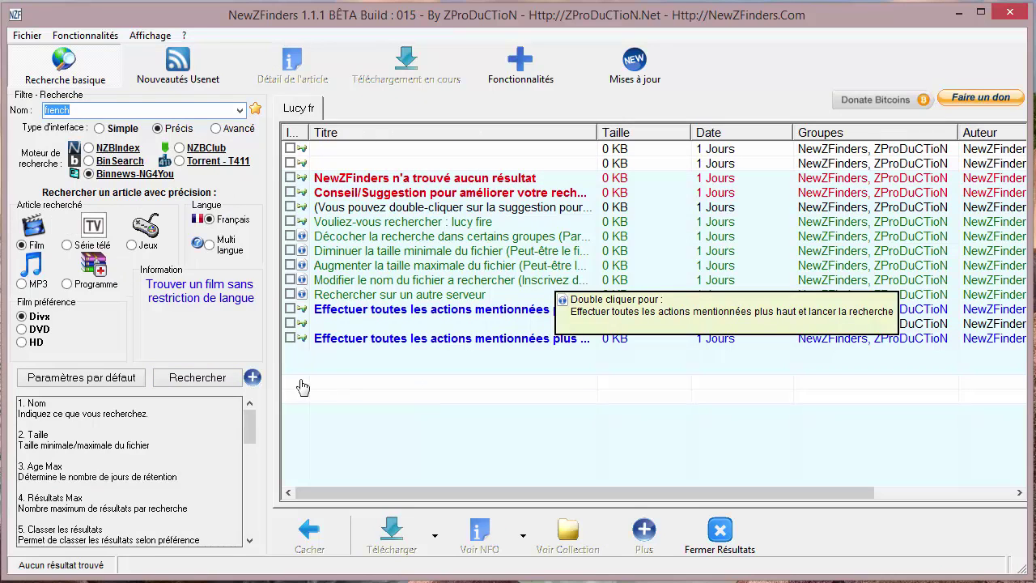
click(205, 372)
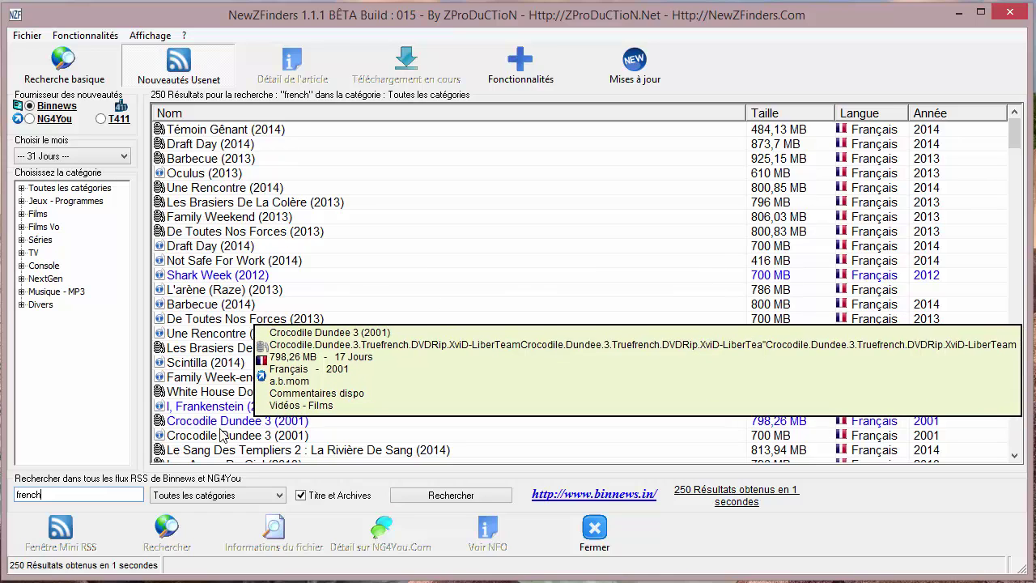
click(292, 435)
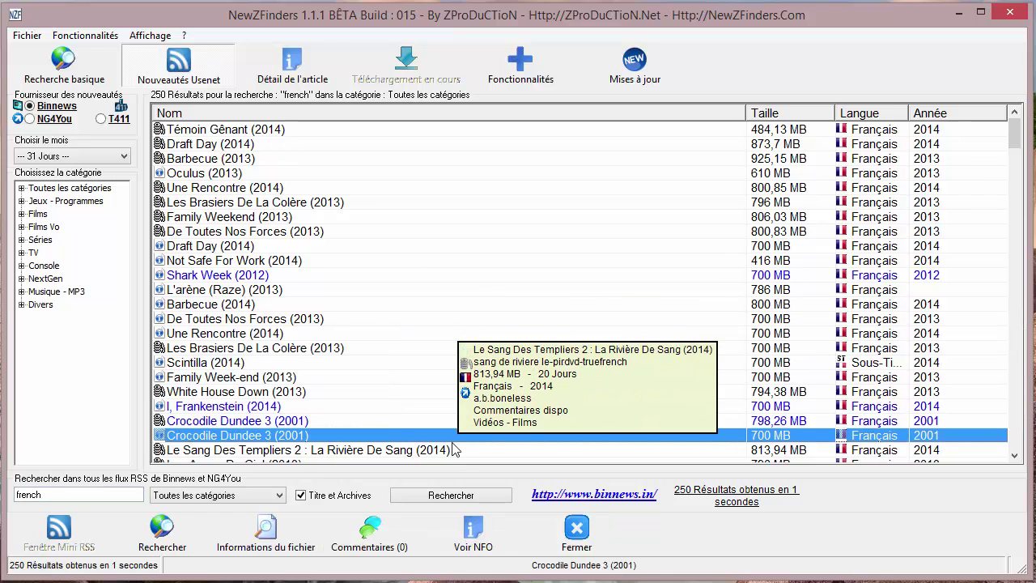
click(474, 534)
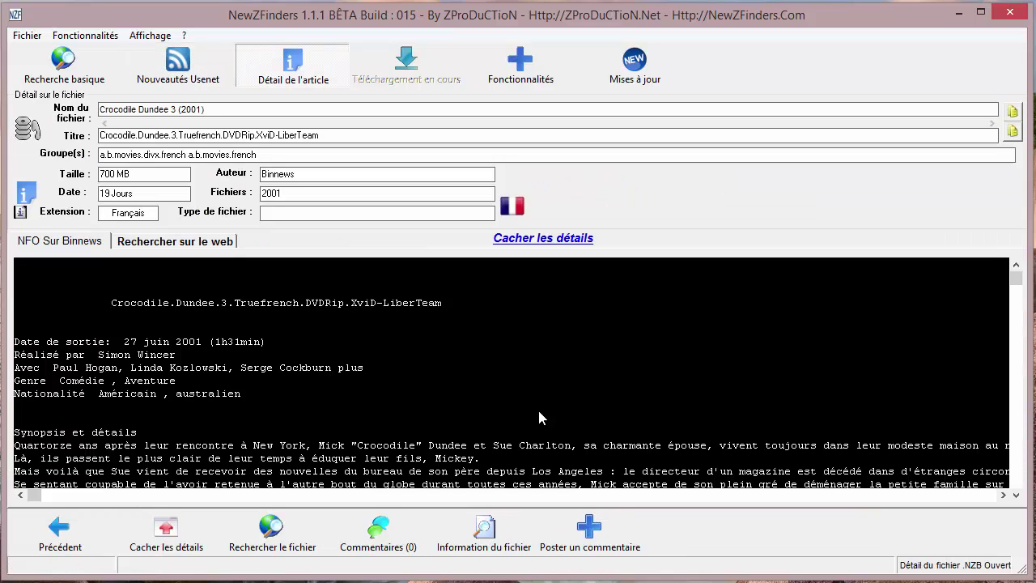
Go back to the basic search and list the Binnews-NG4You results for "french" again.
click(75, 63)
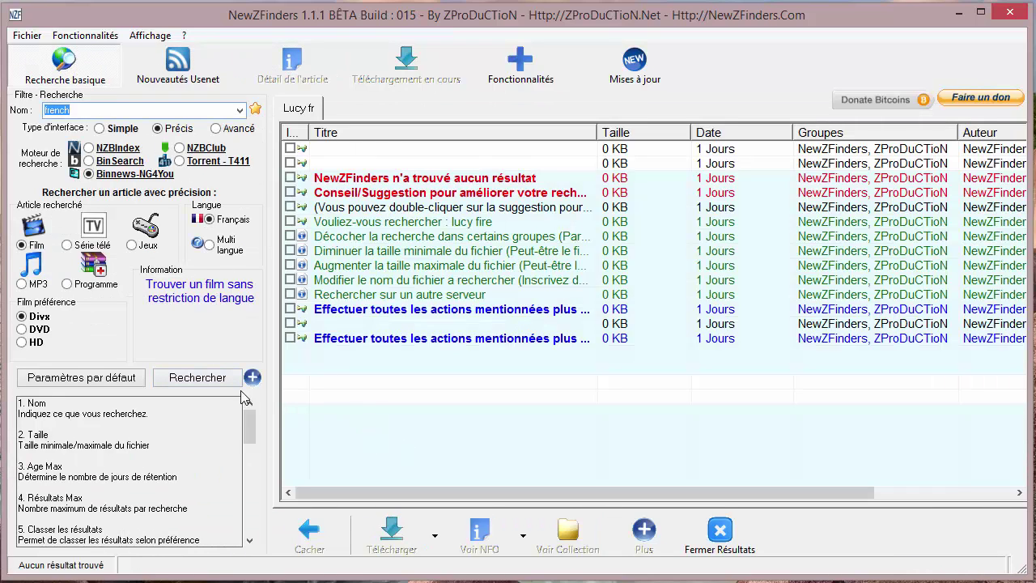
click(203, 377)
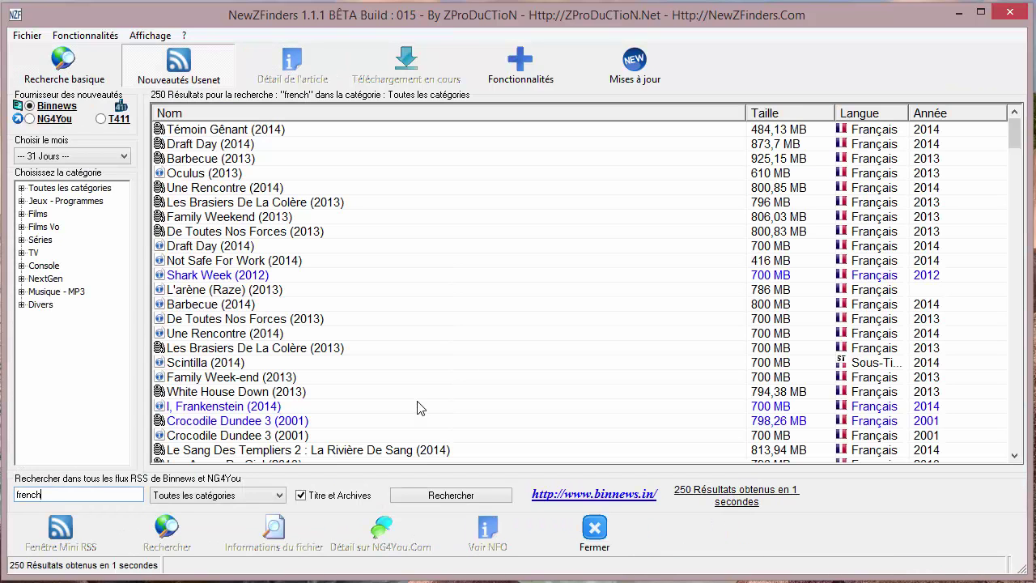
Search NZBIndex for the release of the 700 MB "Crocodile Dundee 3 (2001)" result and send the 798,26 MB match to the downloader.
click(159, 436)
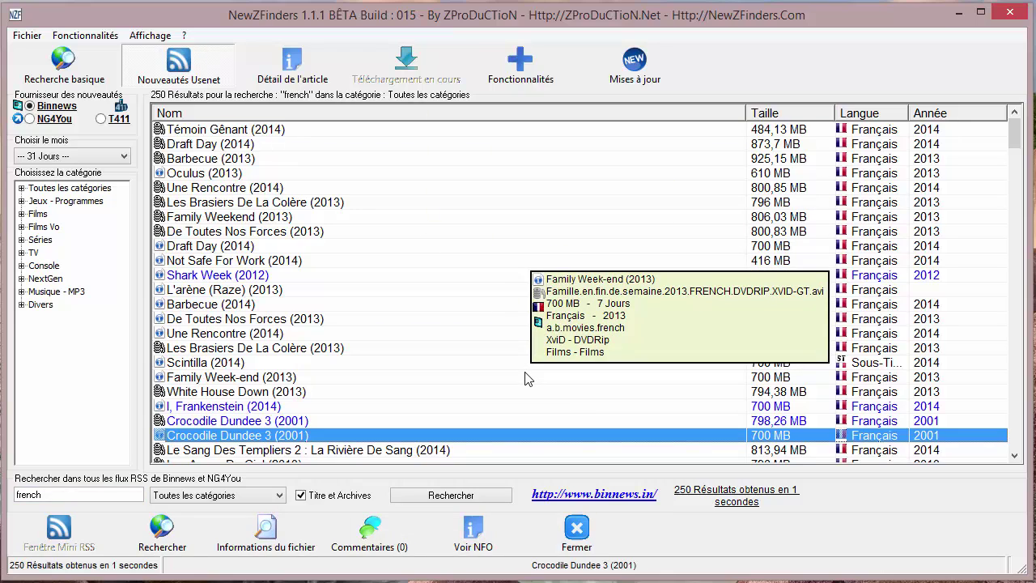
double_click(285, 438)
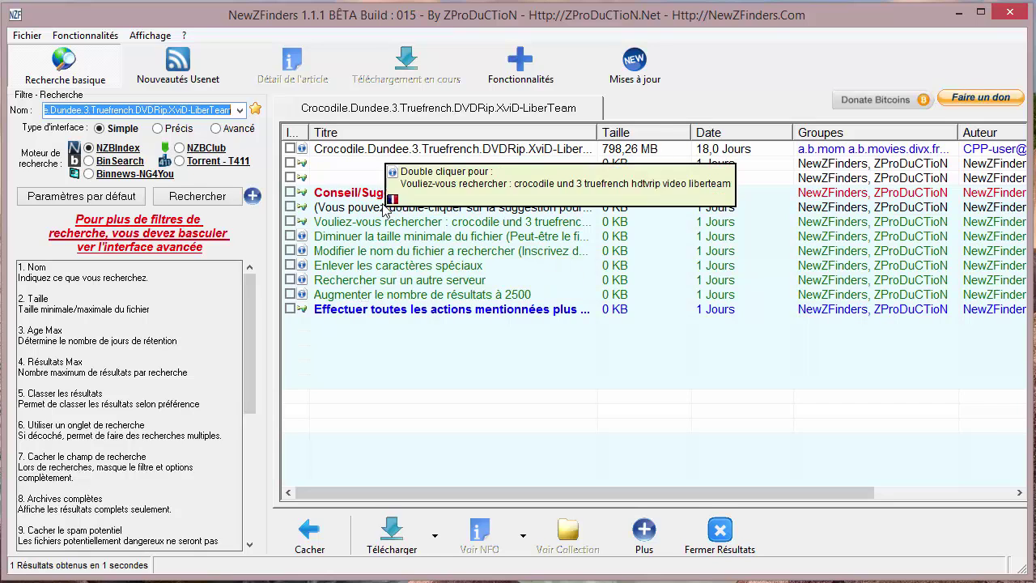
click(290, 149)
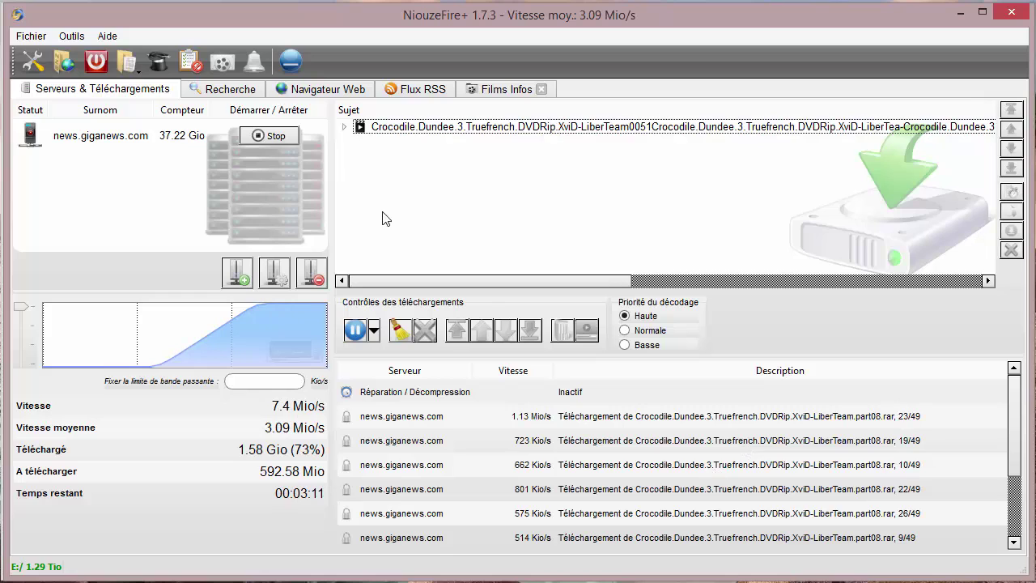
Delete the Crocodile.Dundee.3 NZB from the NiouzeFire+ download queue.
click(429, 129)
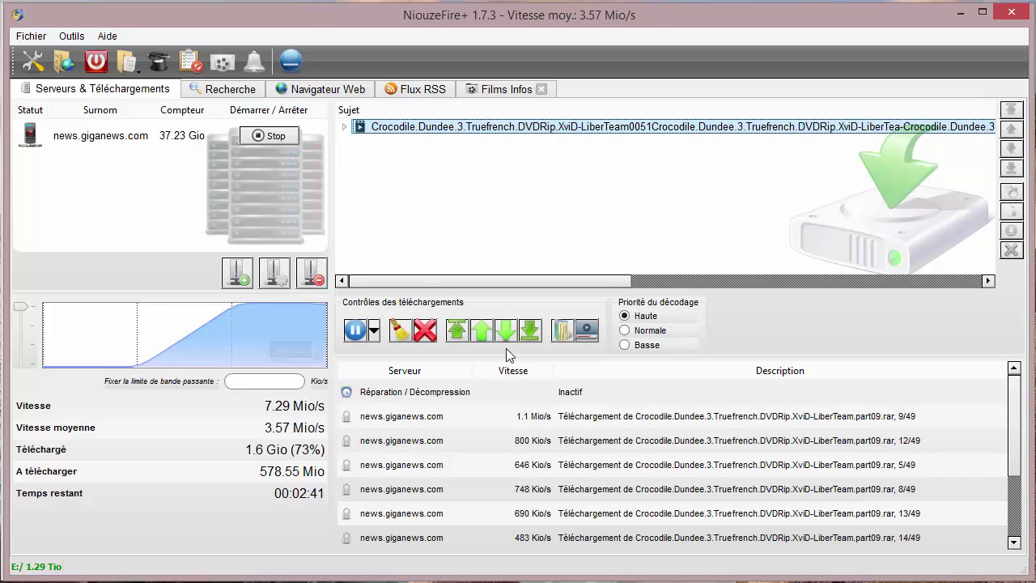
click(425, 330)
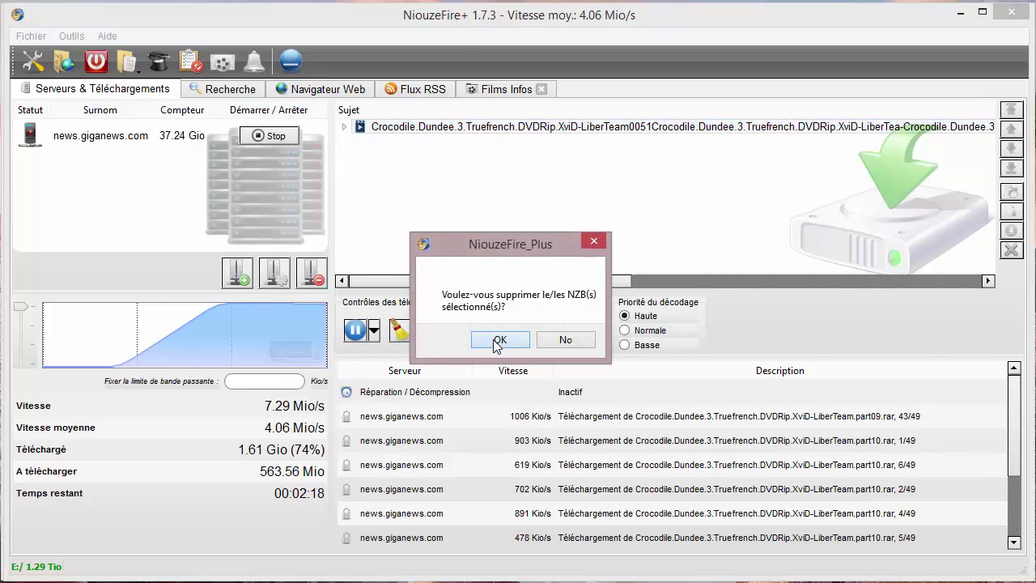
click(498, 340)
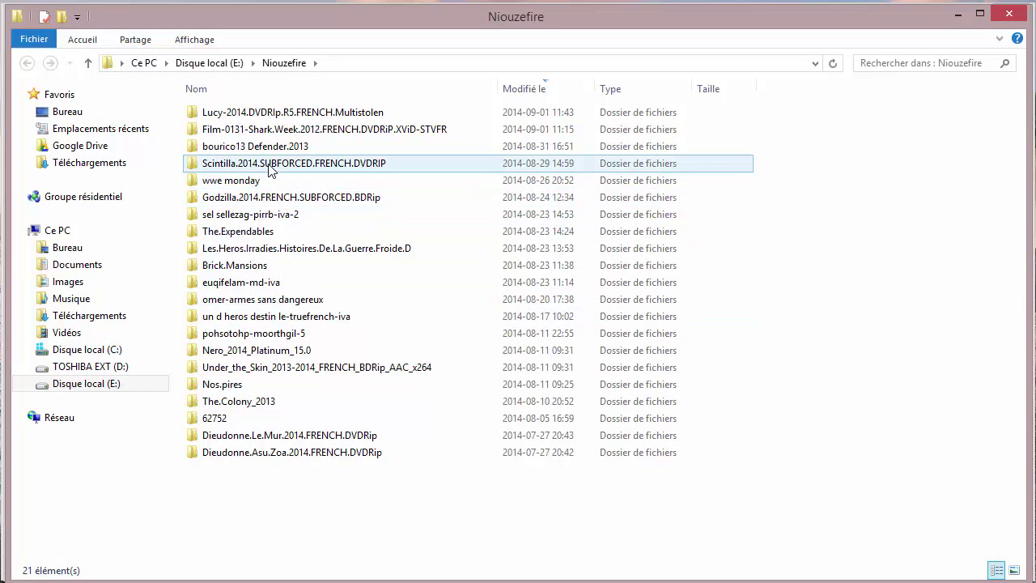
Delete the "Lucy-2014.DVDRIp.R5.FRENCH.Multistolen" folder from the Niouzefire download folder.
click(269, 113)
right_click(268, 114)
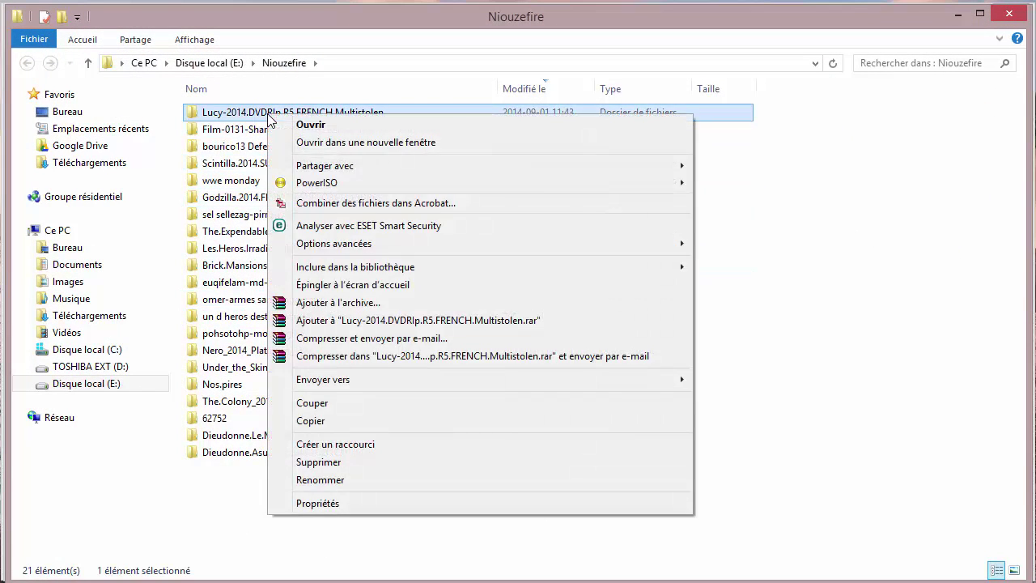
click(370, 460)
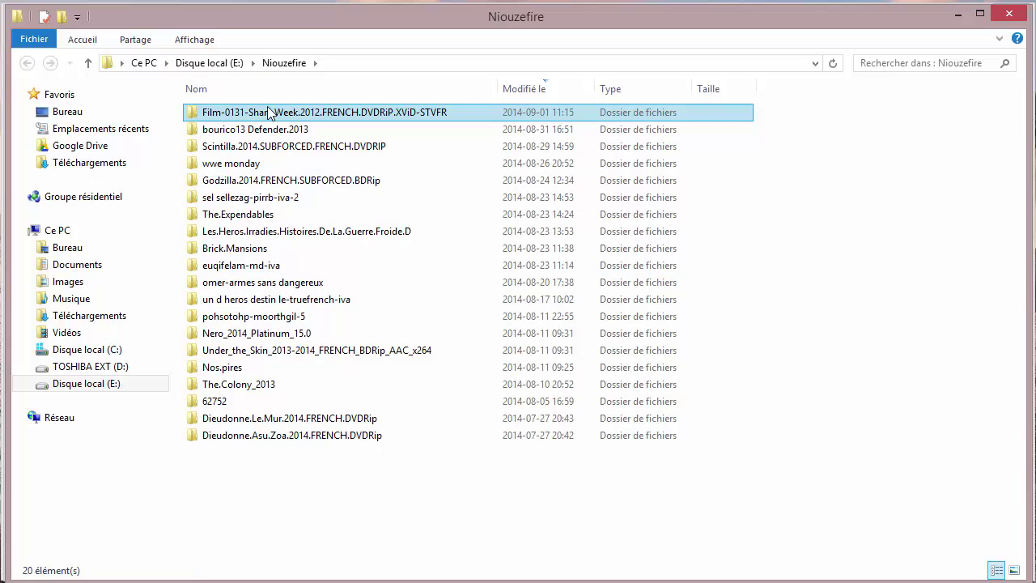
Play the Shark.Week.2012 video from its download folder and enlarge the player window.
click(270, 112)
double_click(269, 112)
double_click(215, 134)
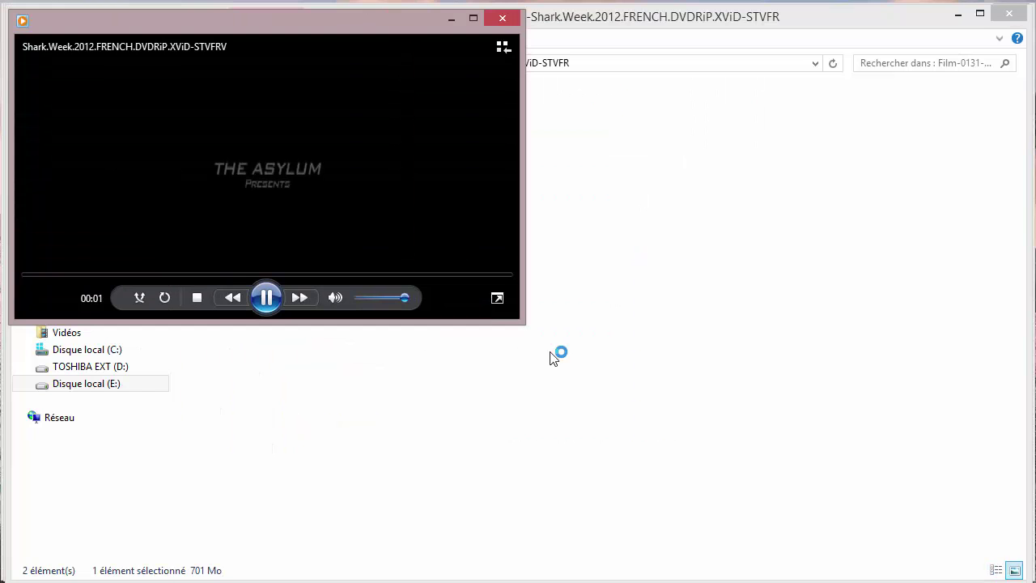
drag(521, 318, 827, 530)
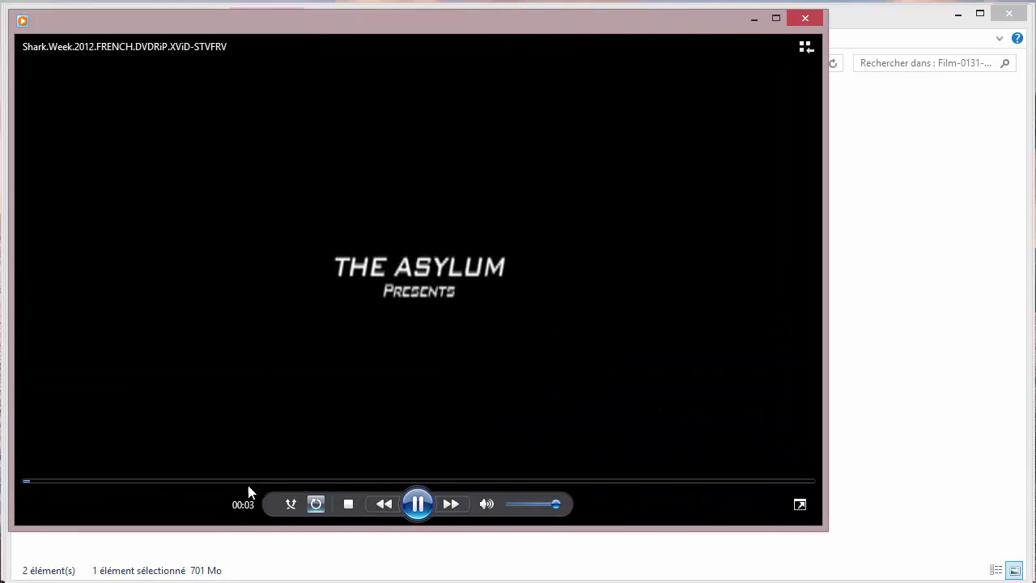
Skip ahead to about 31:30 and 01:04:18 to check the video, and close the player, the folder and NiouzeFire+.
click(183, 482)
click(315, 482)
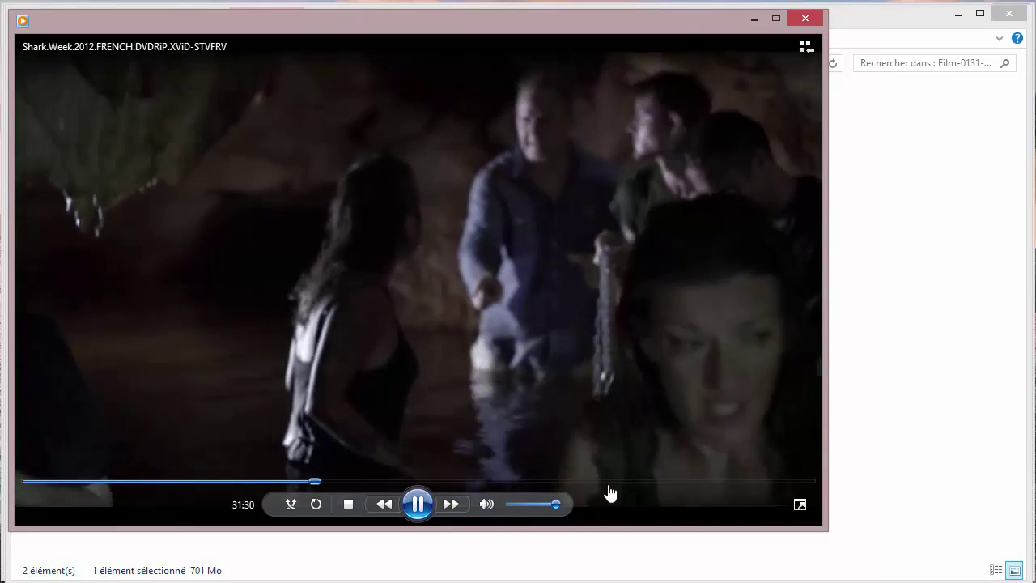
click(618, 481)
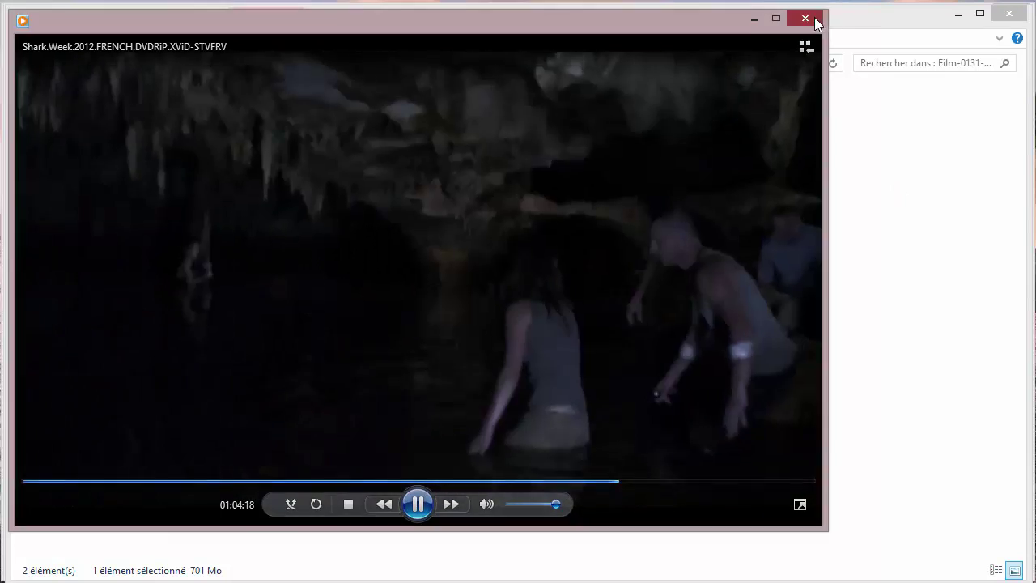
click(814, 18)
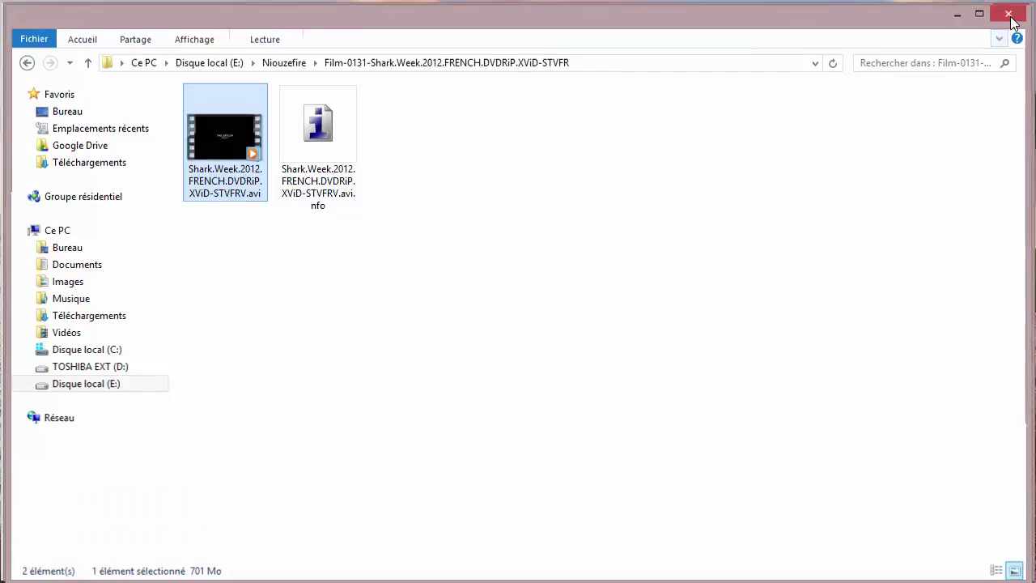
click(1010, 14)
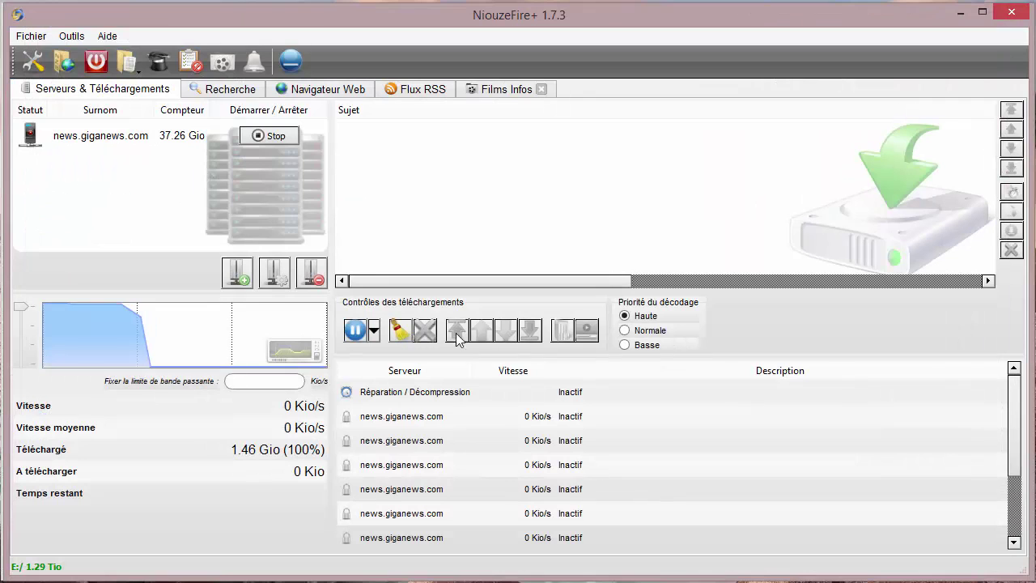
click(1019, 18)
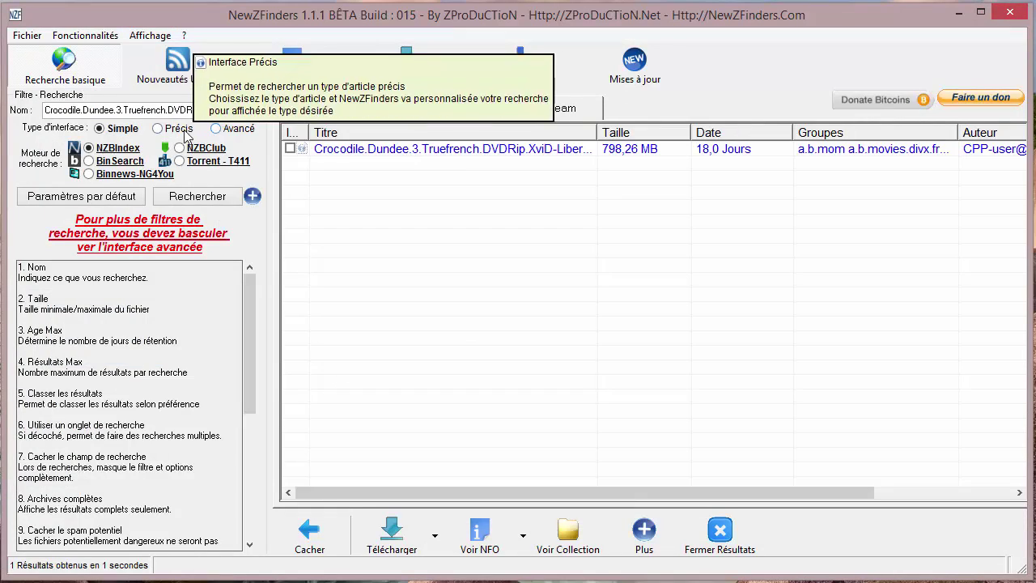
Switch the search through the precise to the advanced interface, limit it to archives with an .NFO file, and choose the BinSearch engine.
click(159, 128)
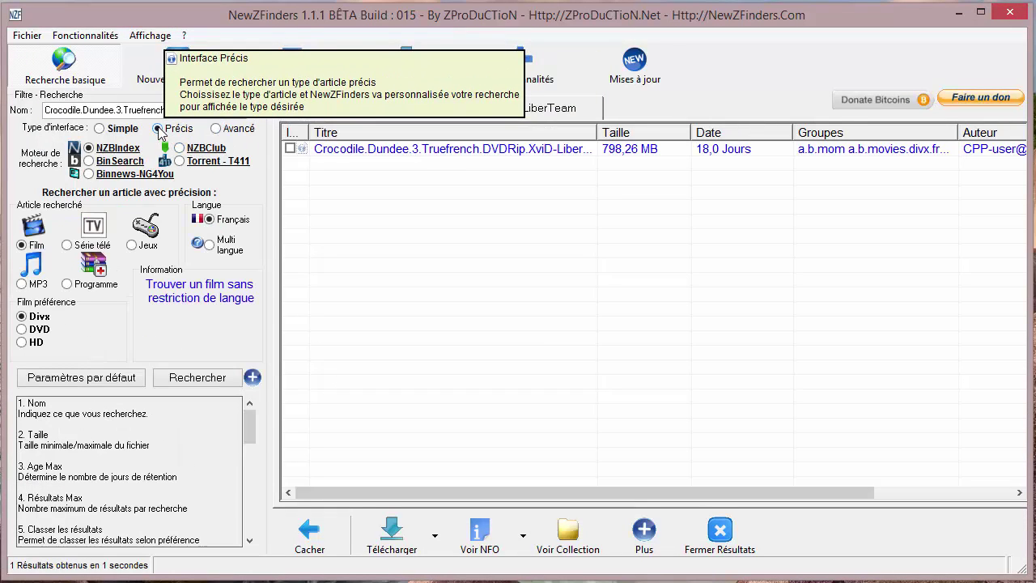
click(129, 173)
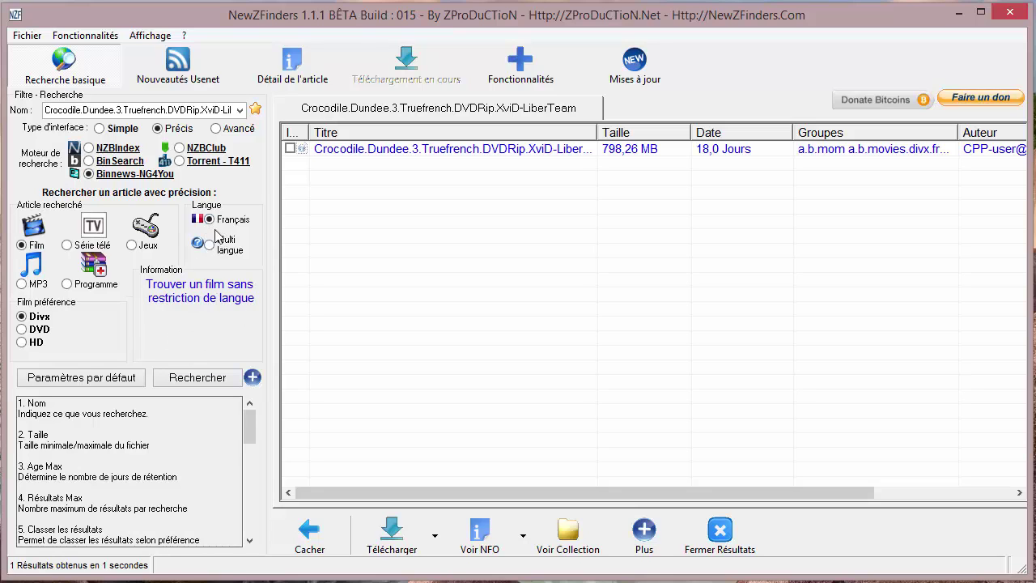
click(216, 129)
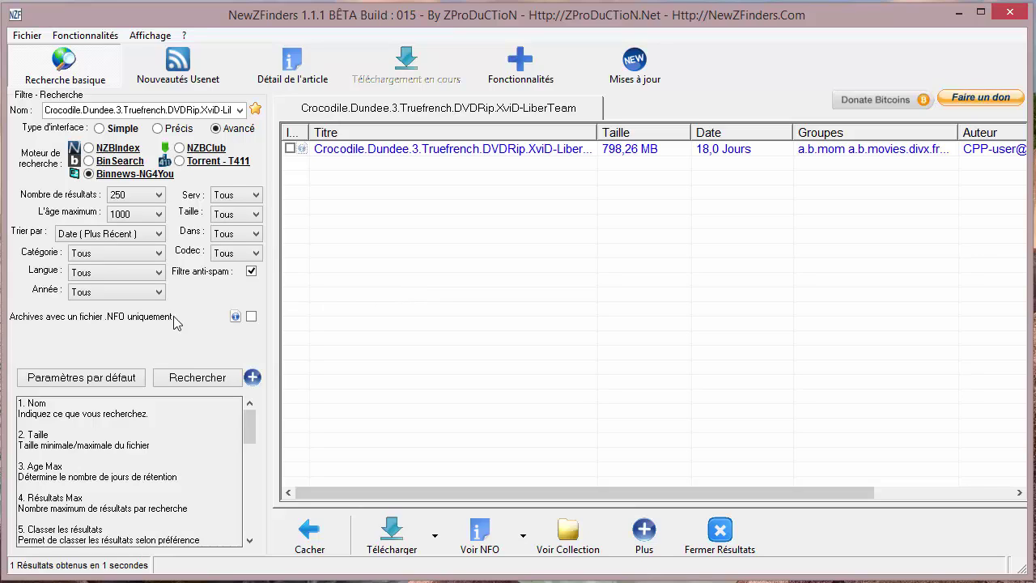
click(251, 317)
click(89, 161)
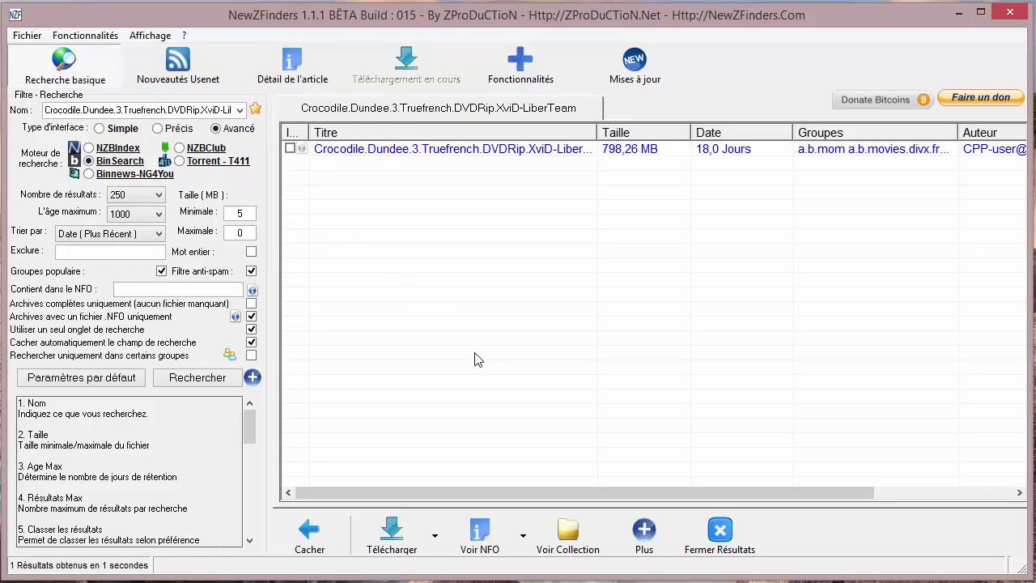
Try restricting the search to certain newsgroups, browse the group list, and lift the restriction.
click(104, 256)
click(252, 357)
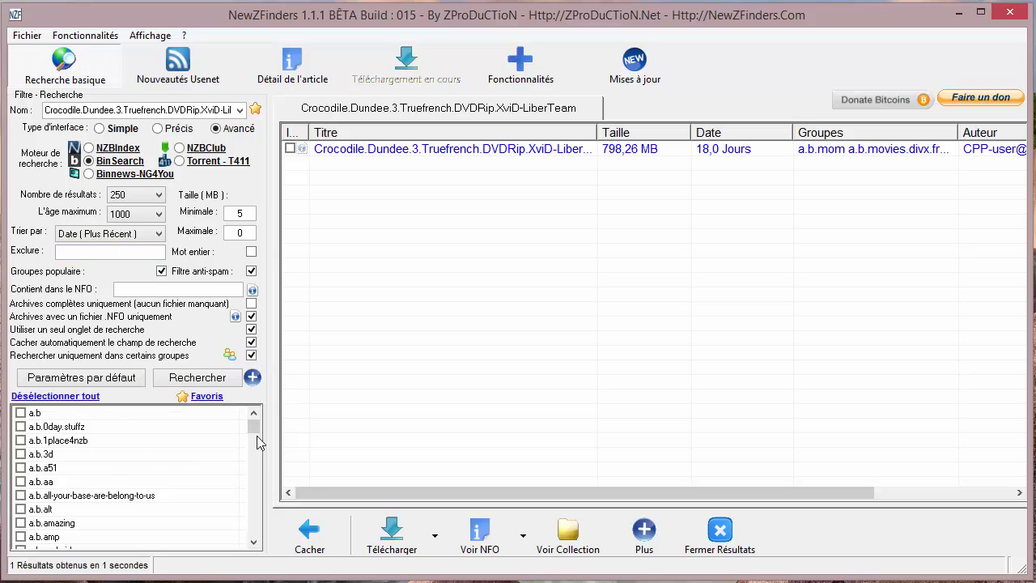
drag(251, 445, 245, 518)
click(22, 468)
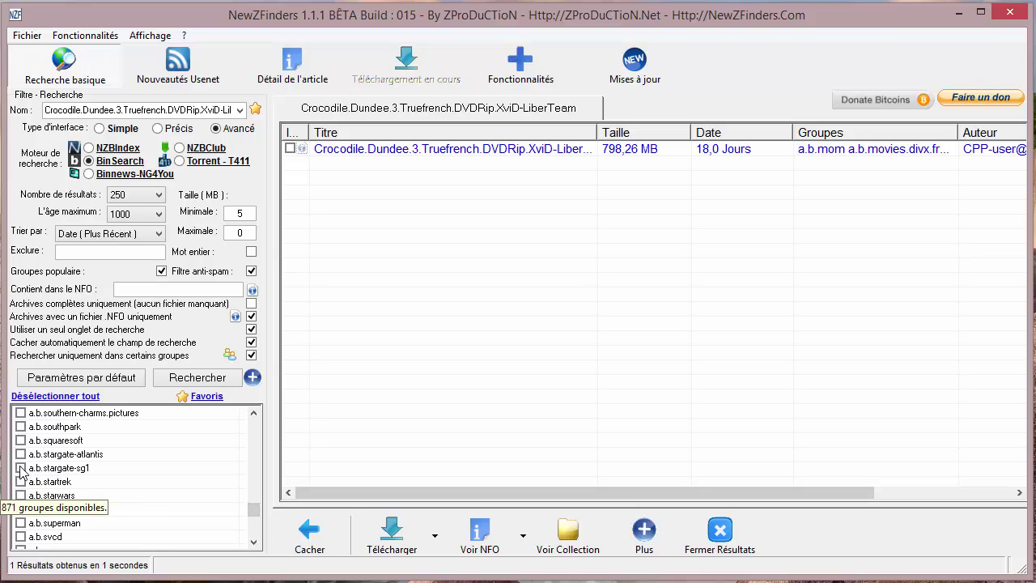
click(252, 357)
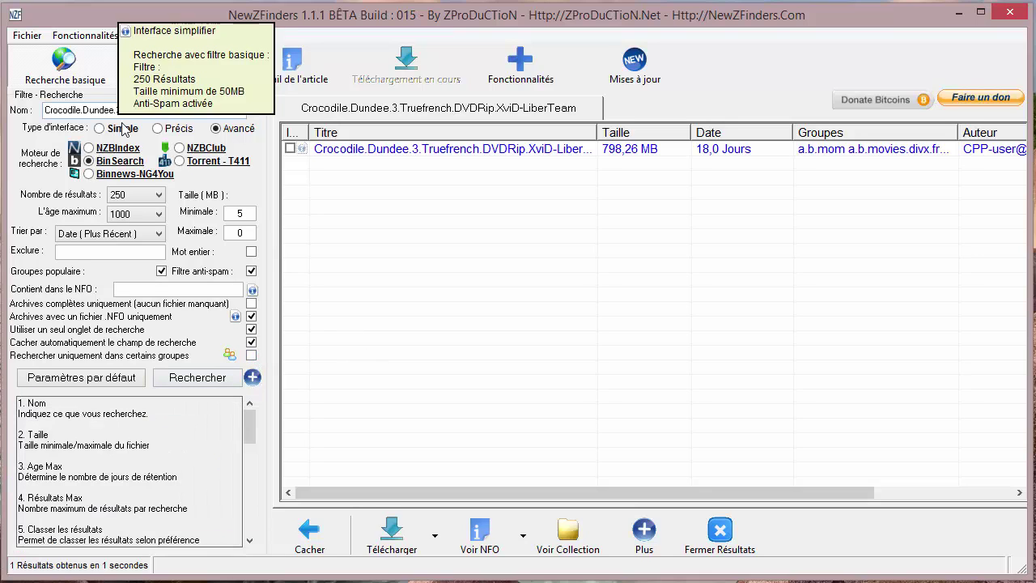
Search BinSearch for "french" with a maximum age of 20.
double_click(145, 111)
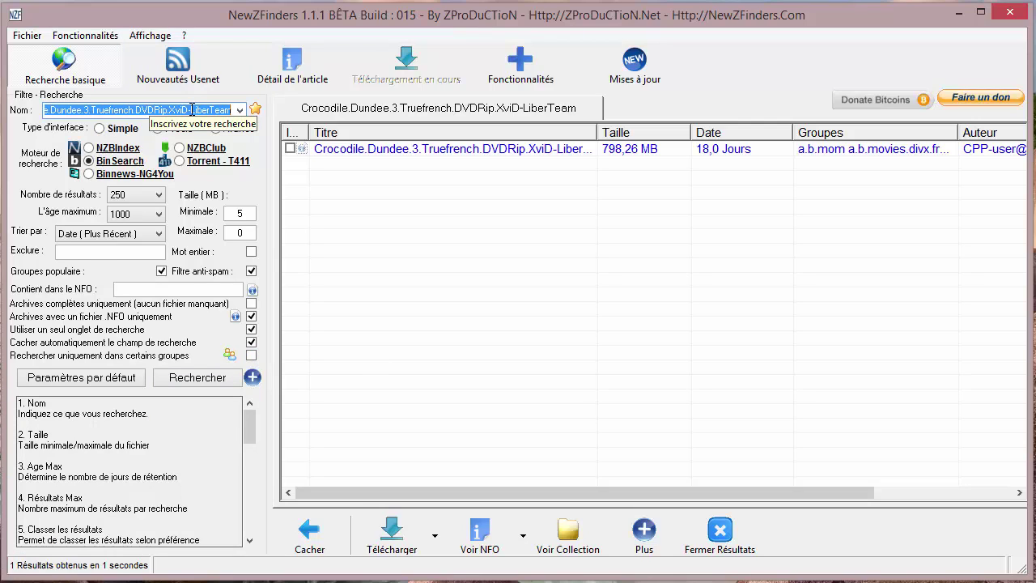
text(french)
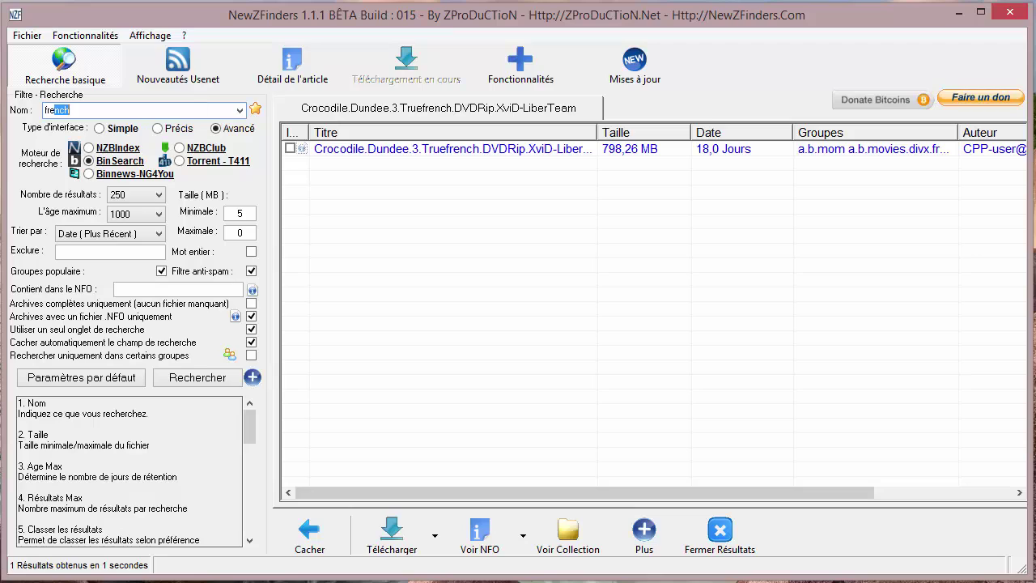
click(184, 108)
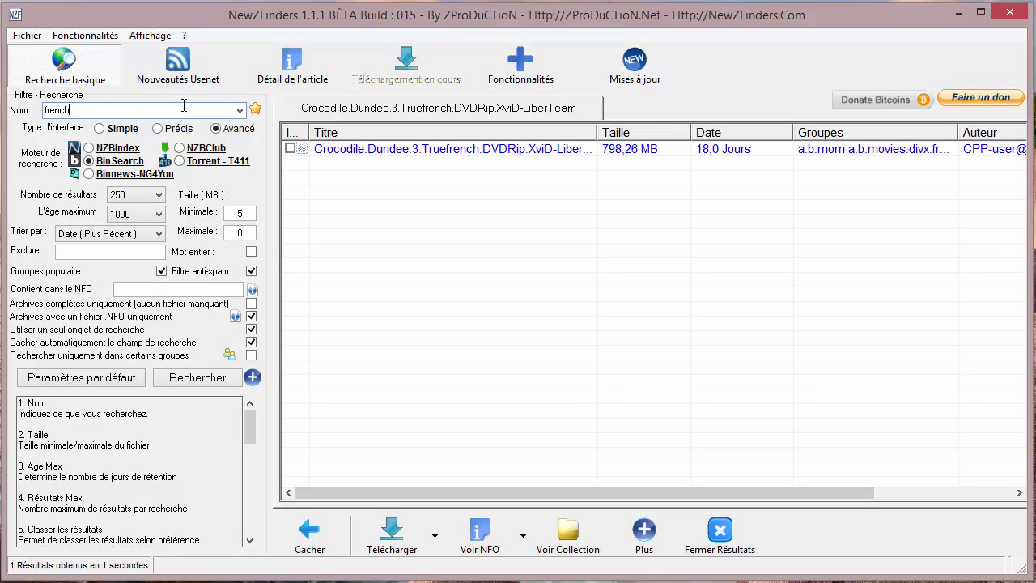
click(161, 217)
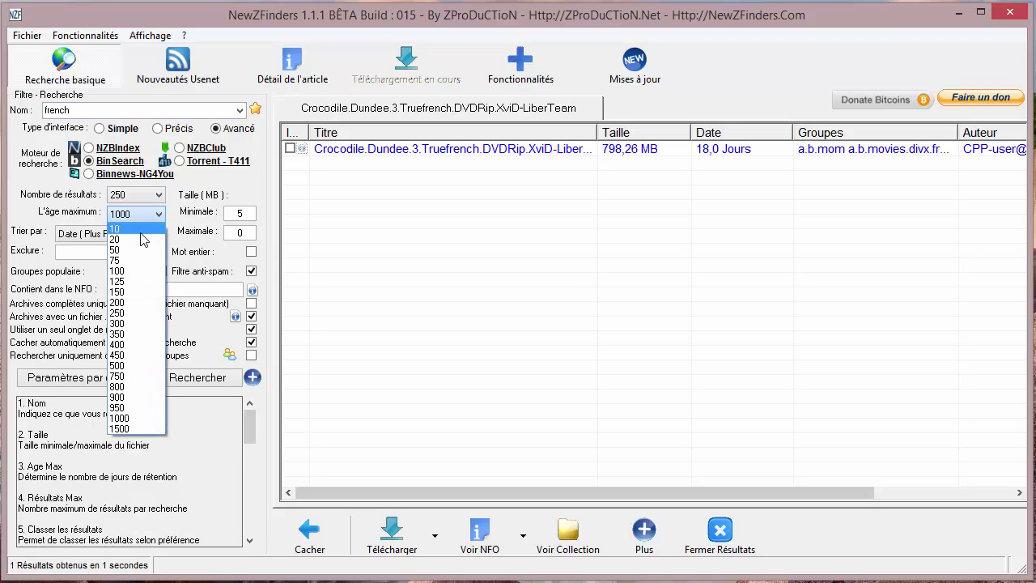
click(139, 240)
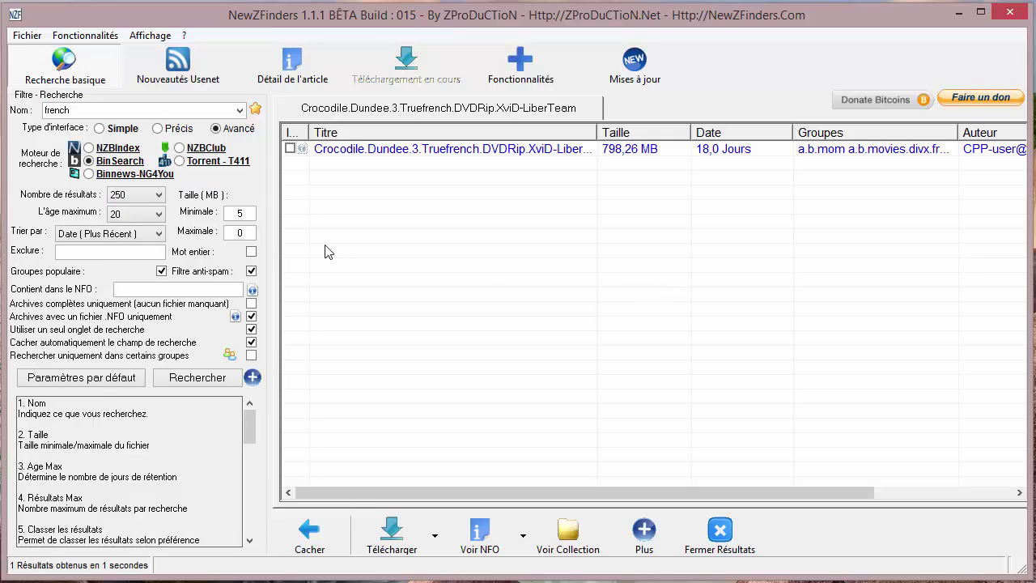
click(219, 378)
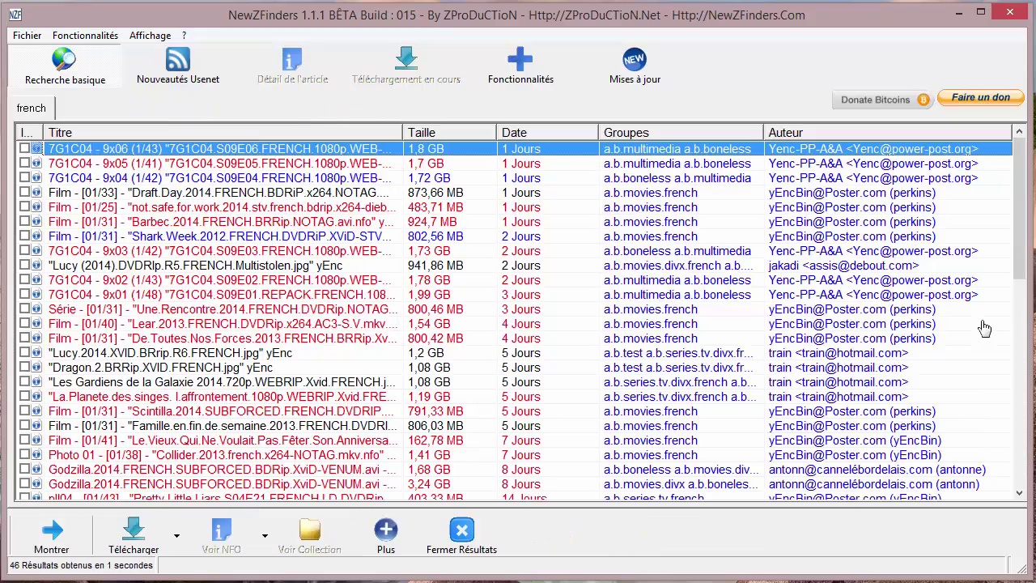
View the NFO of the 1,72 GB "7G1C04 - 9x04" result and highlight its information link.
mouse_move(1020, 183)
mouse_down()
mouse_move(1016, 420)
mouse_move(1021, 178)
mouse_up()
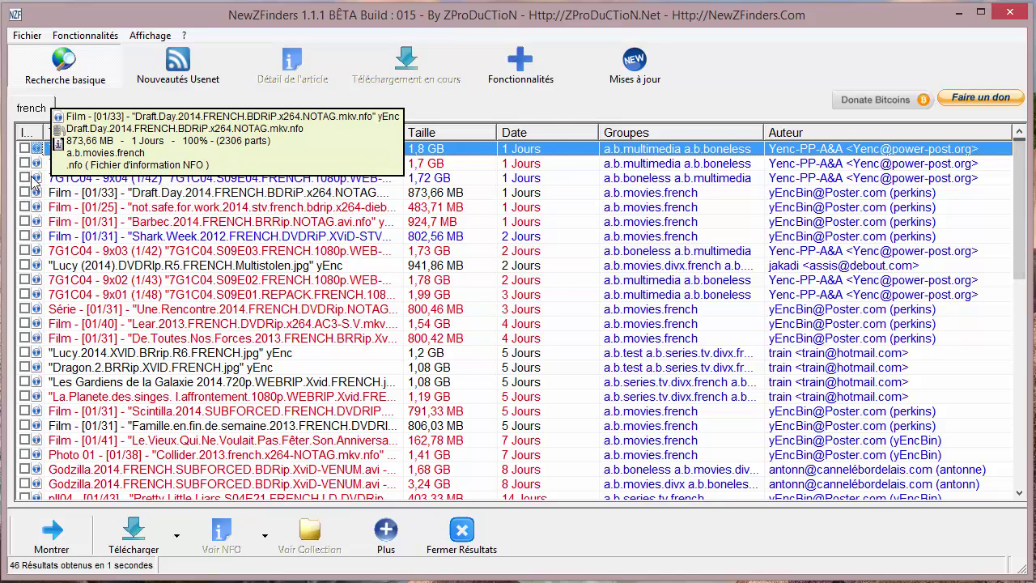
click(203, 178)
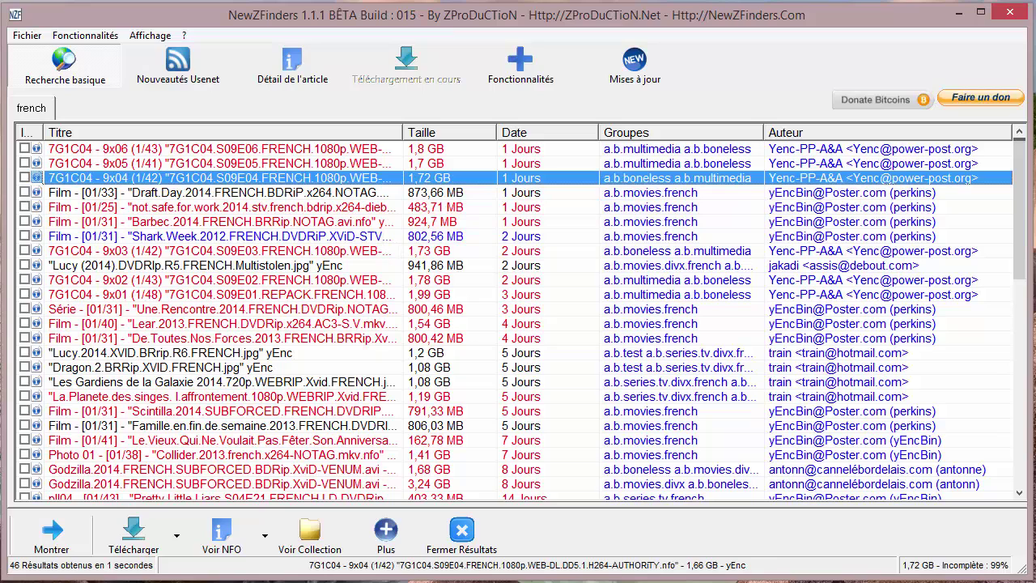
click(235, 542)
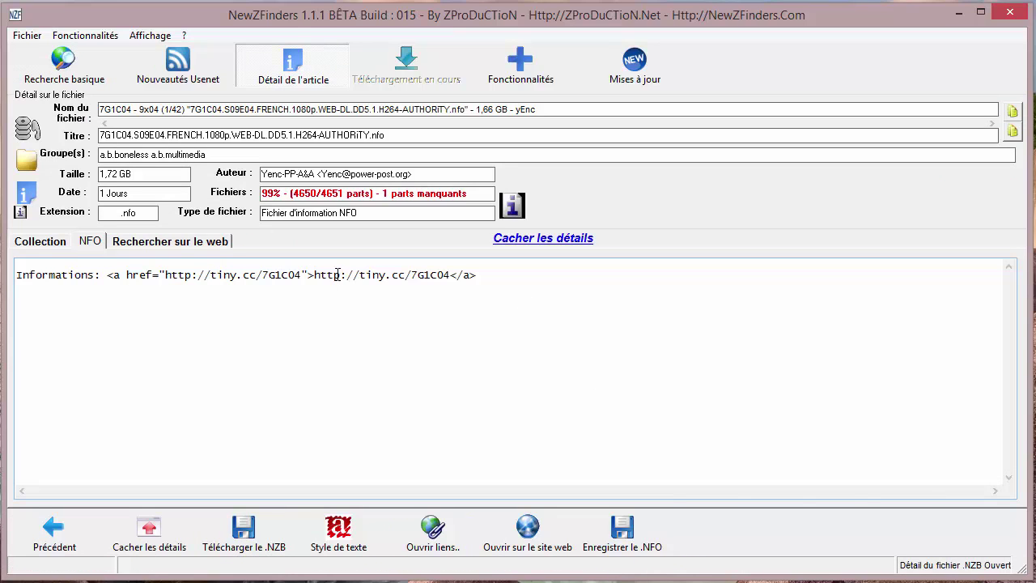
drag(519, 277, 65, 256)
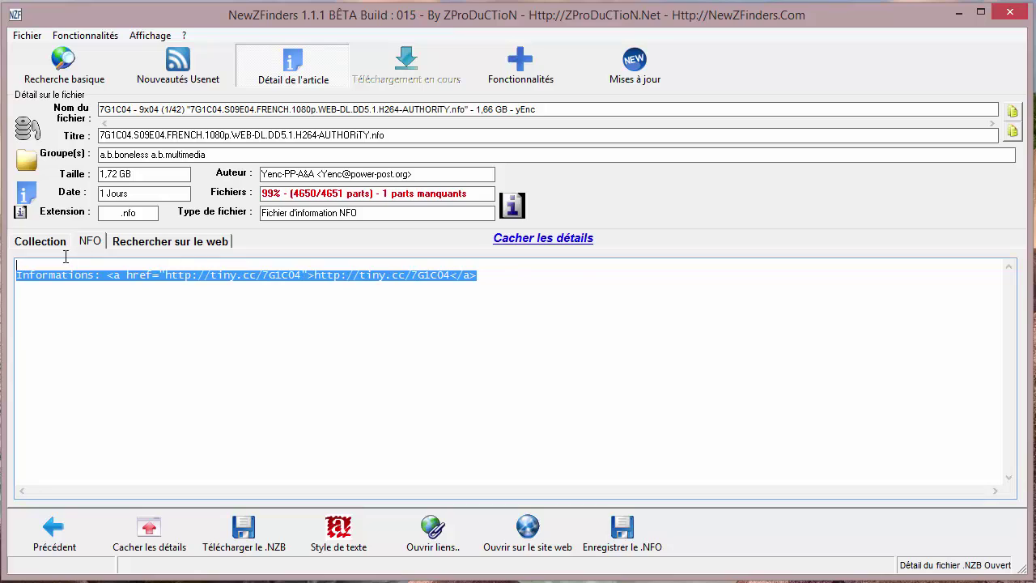
Rerun the "french" search and view the NFO of the 1,19 GB "La.Planete.des.singes" result.
click(66, 74)
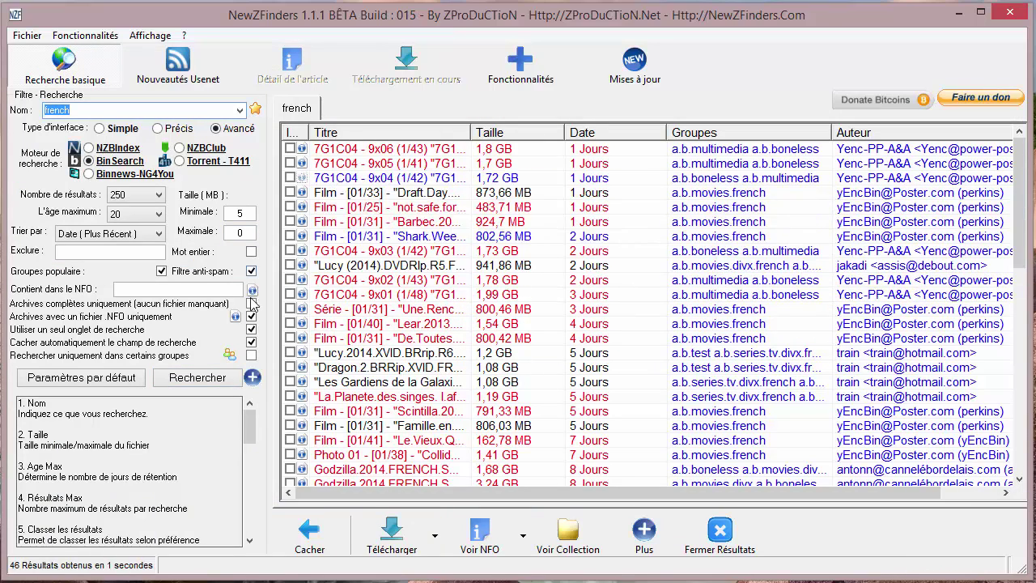
click(209, 382)
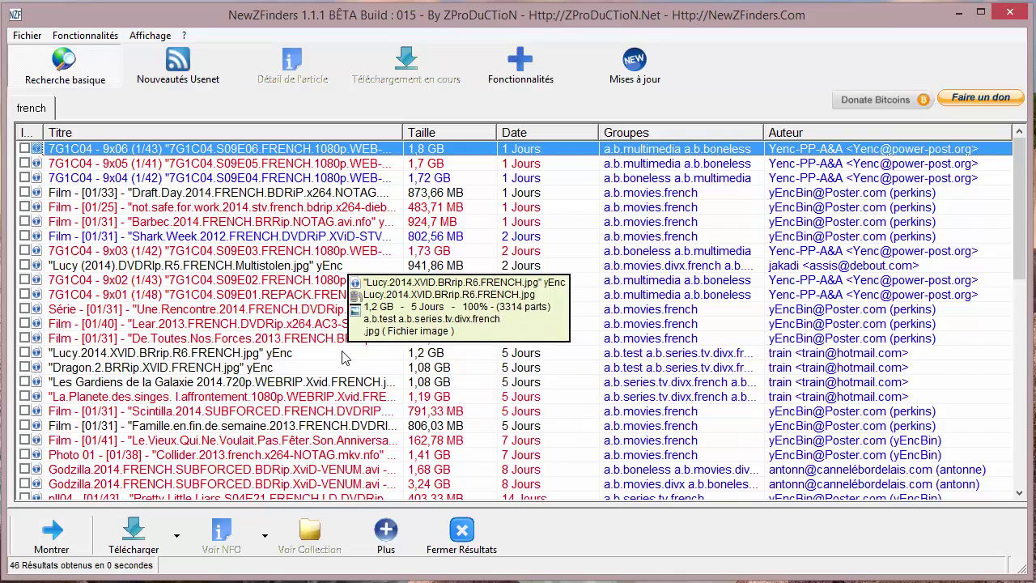
click(34, 398)
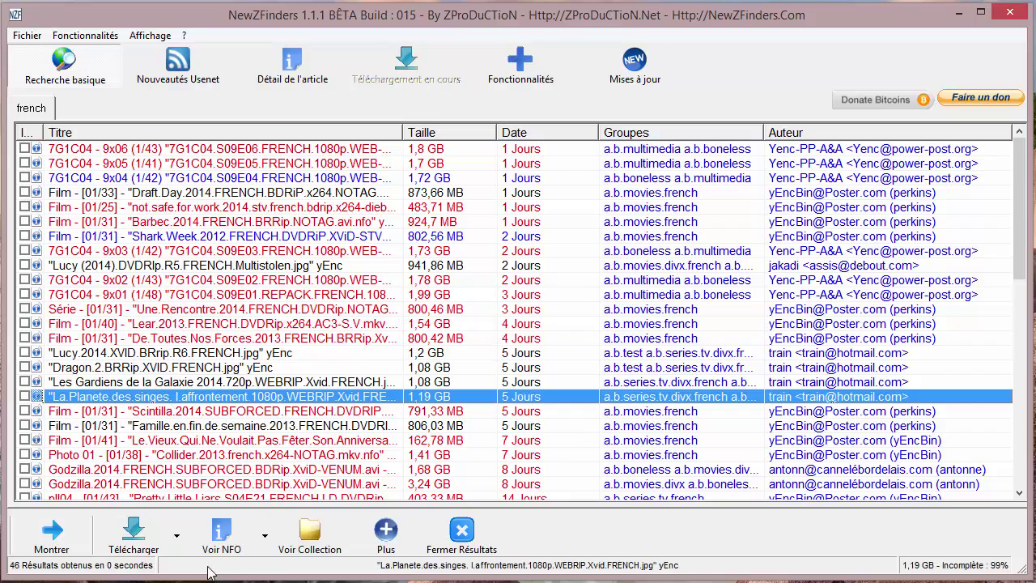
click(218, 539)
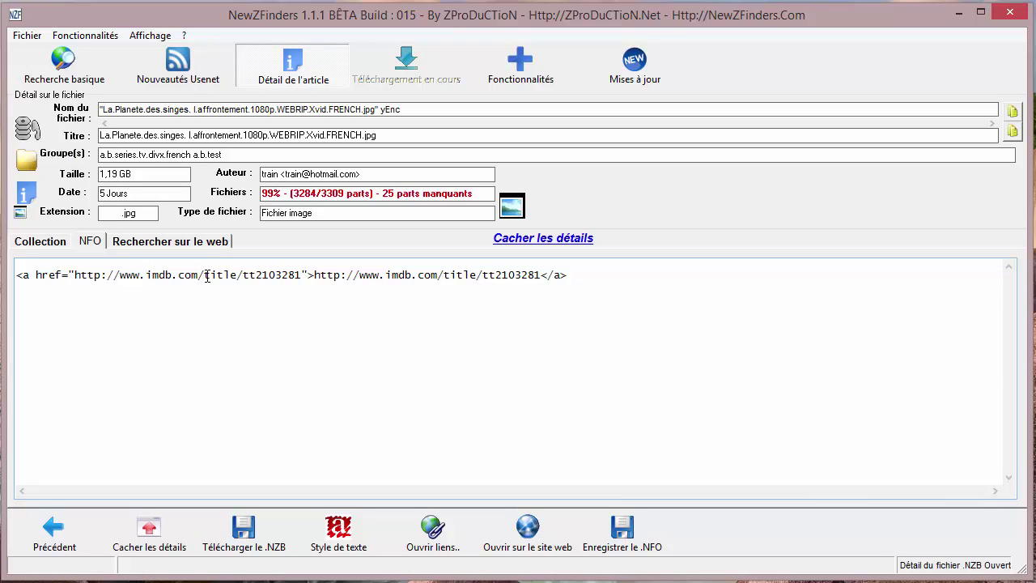
Return to the search results and view the NFO of the 1,08 GB "Les Gardiens de la Galaxie 2014" result.
click(81, 73)
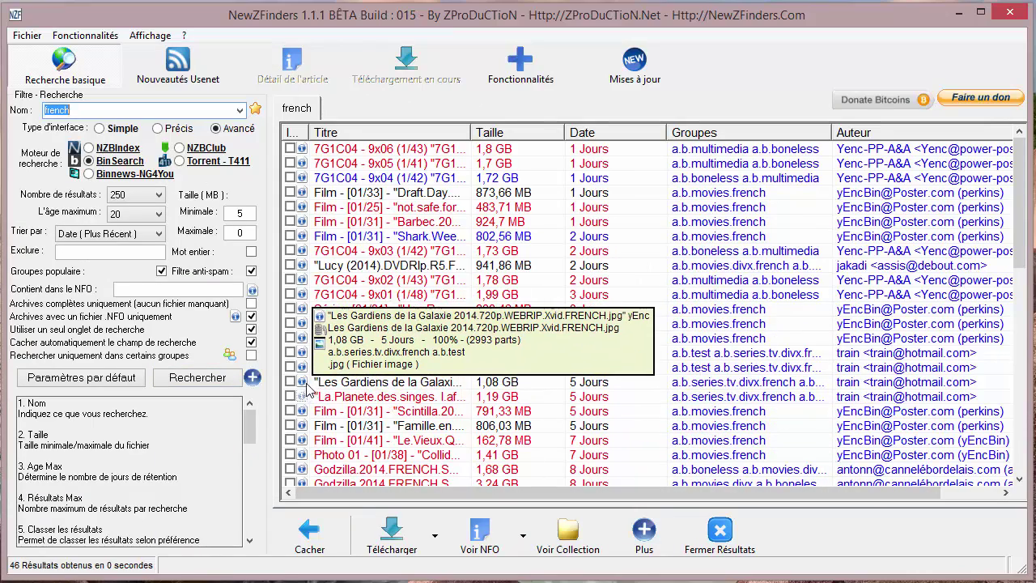
click(332, 381)
click(480, 532)
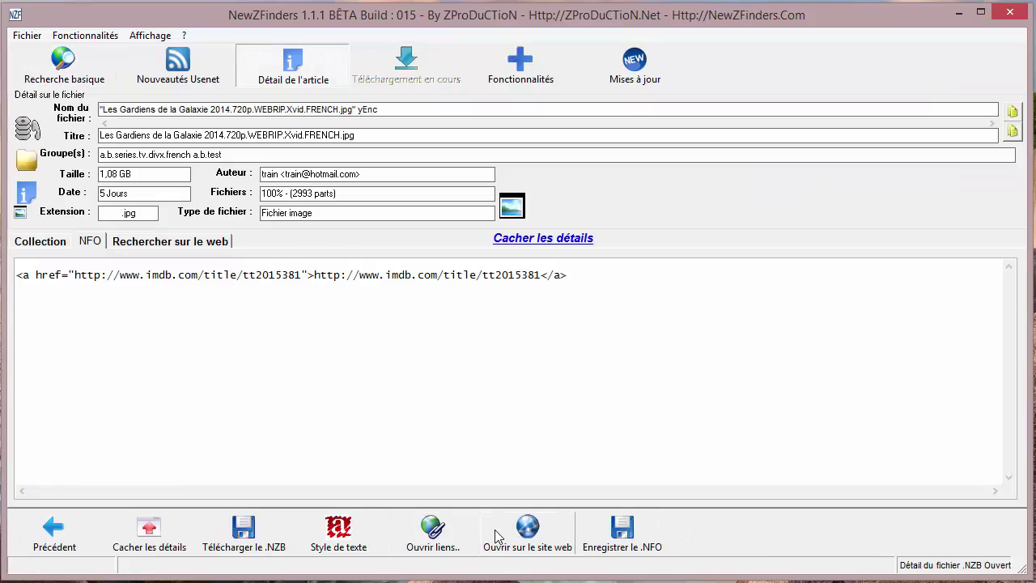
Go back to the results and mark the "Les Gardiens de la Galaxie 2014" archive for download.
click(75, 81)
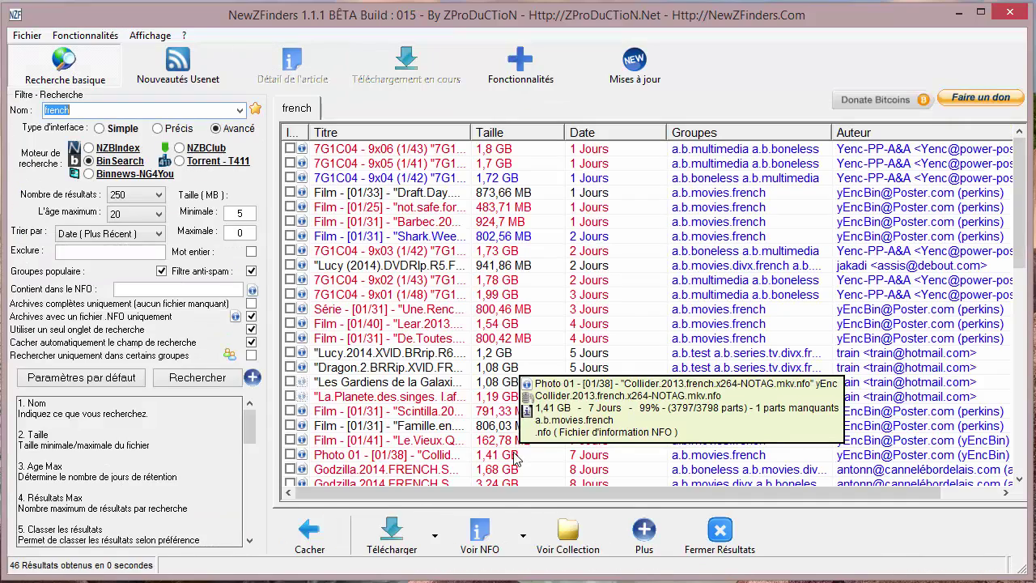
click(290, 381)
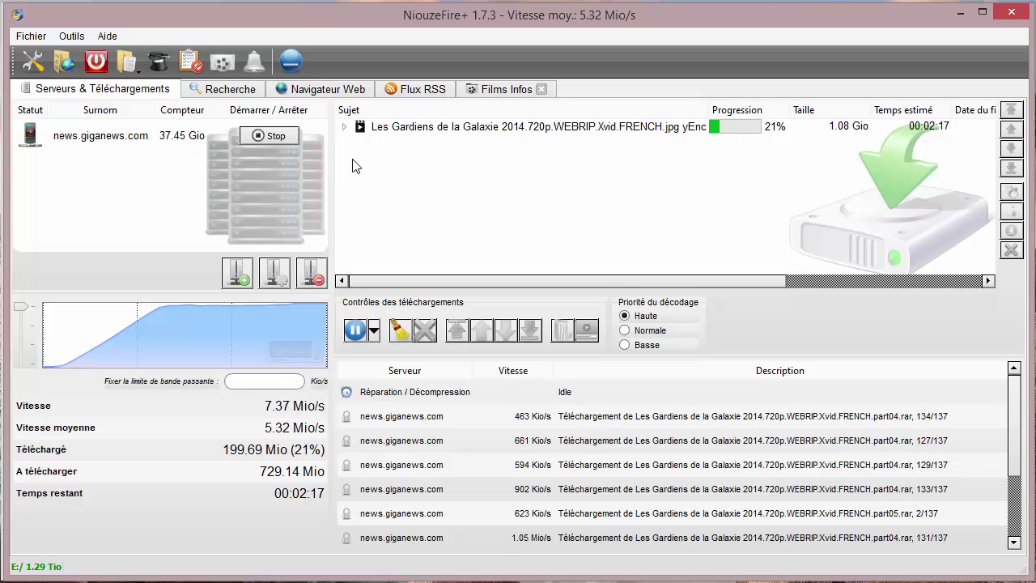
In NiouzeFire+, expand the "Les Gardiens de la Galaxie" download, examine its individual files, and collapse it again.
click(345, 128)
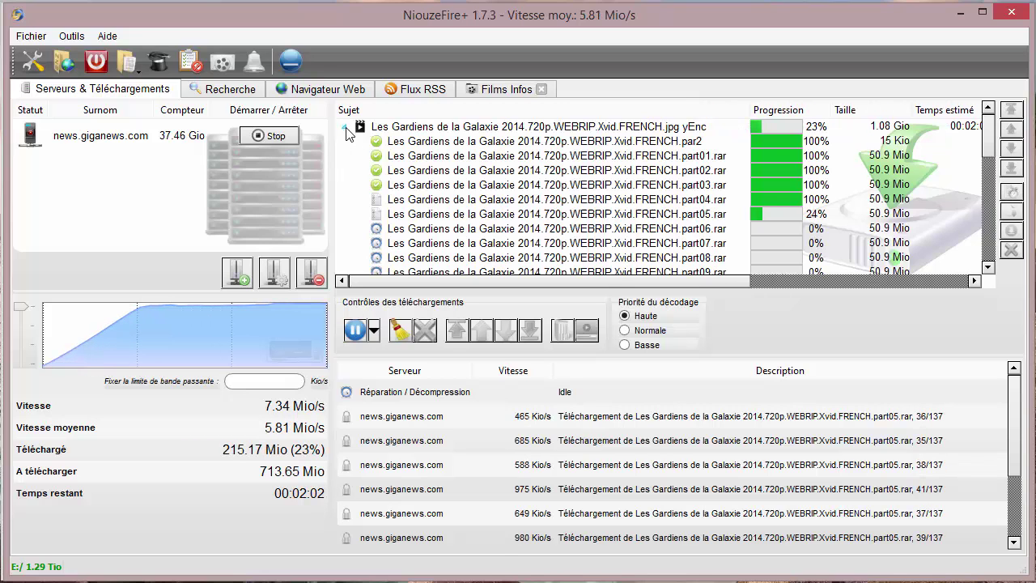
scroll(636, 212, down, 3)
scroll(637, 212, down, 5)
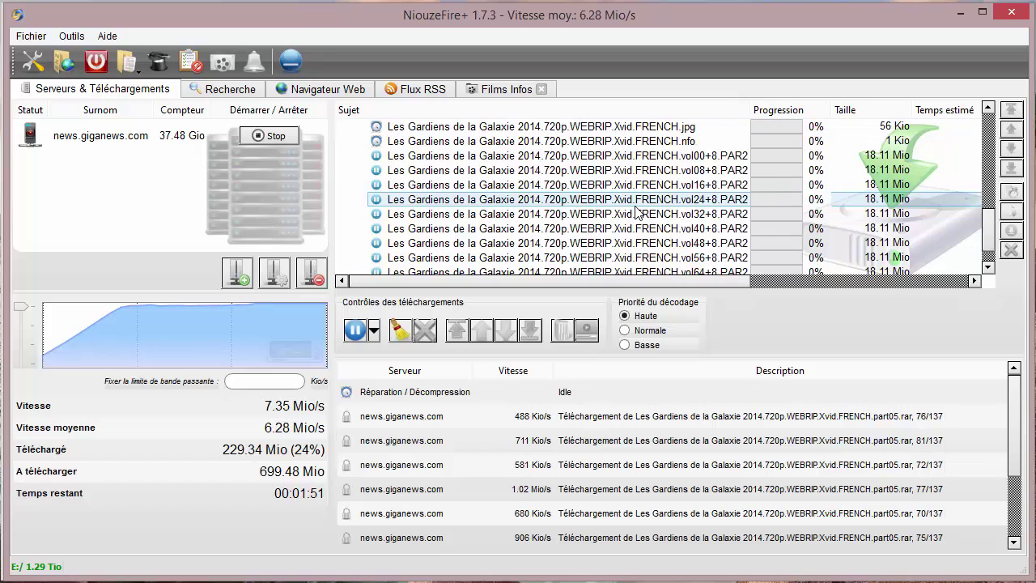
scroll(637, 212, up, 1)
scroll(637, 212, up, 1)
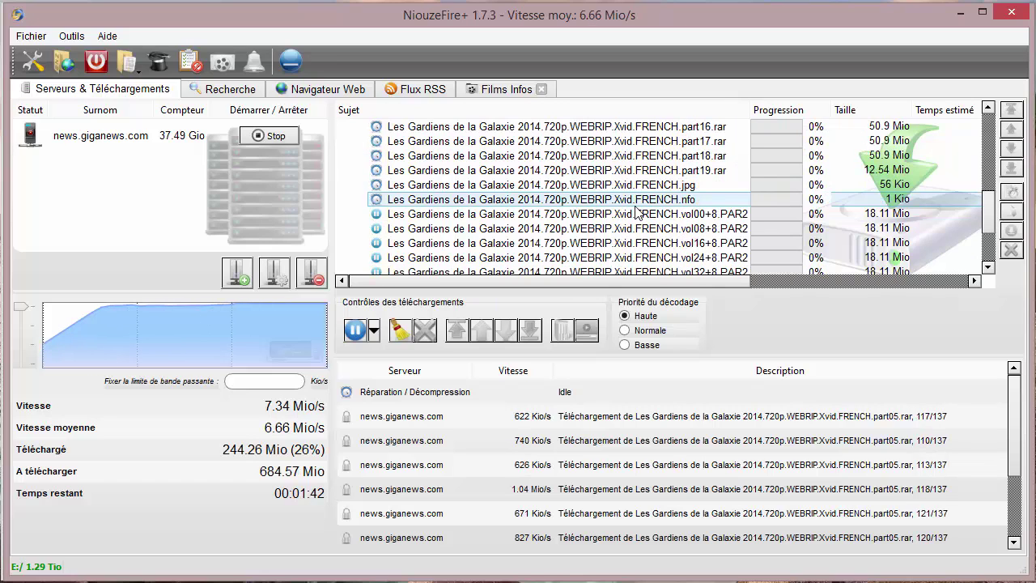
scroll(636, 212, up, 6)
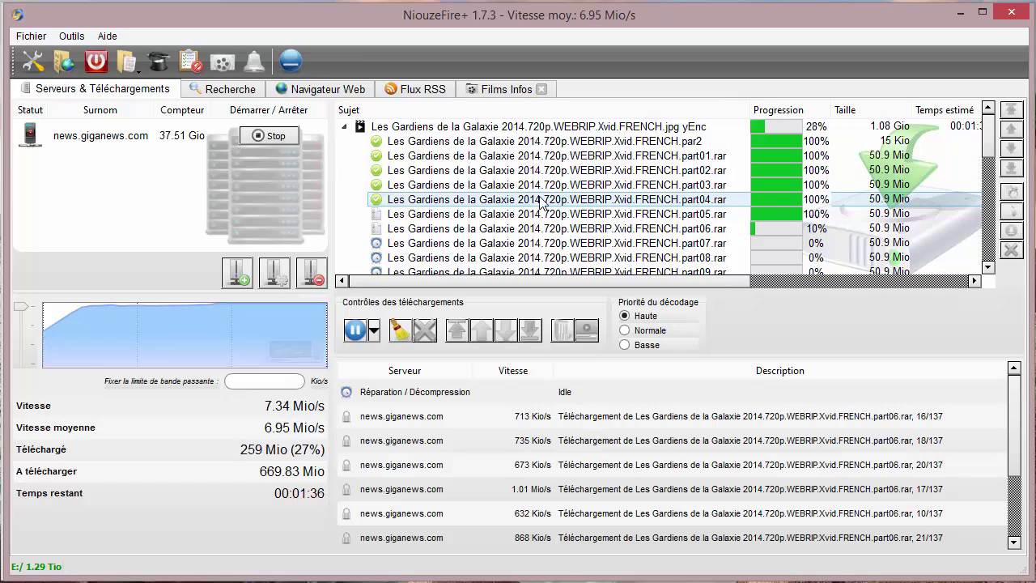
click(345, 127)
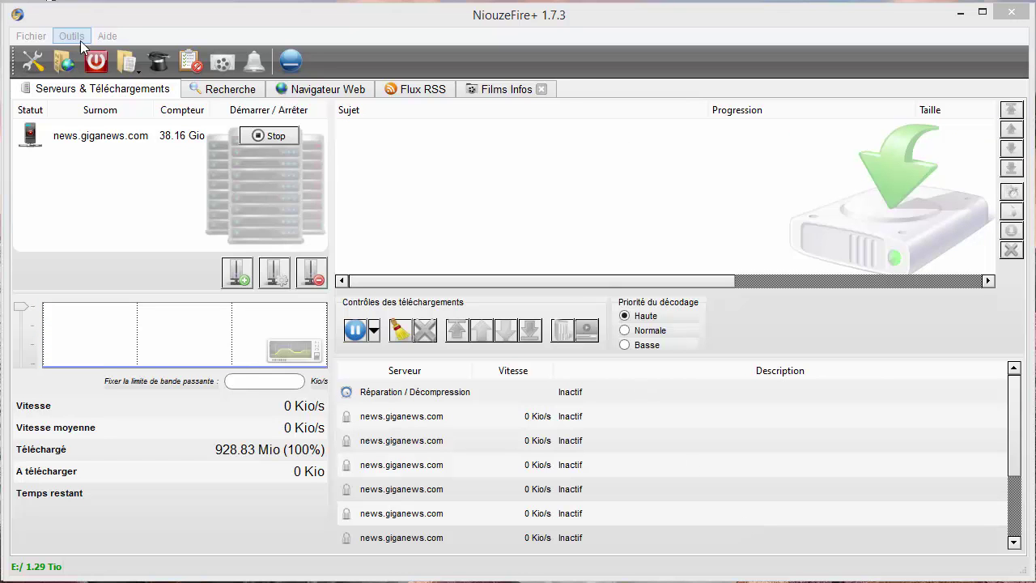
Open the Niouzefire download folder, go into the inner "Les Gardiens de la Galaxie" folder, and widen the name column to show full file names.
click(129, 63)
click(154, 89)
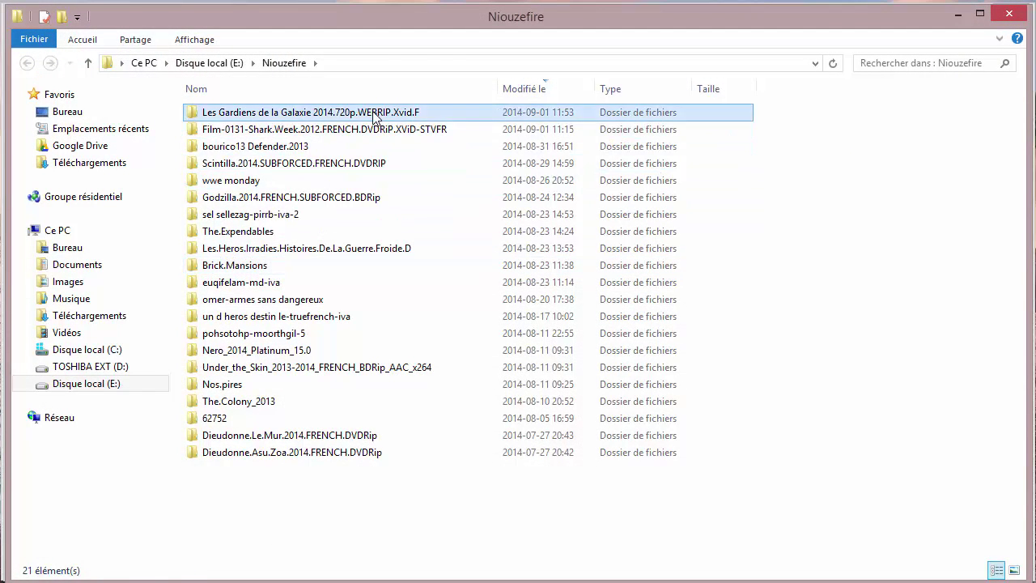
double_click(429, 112)
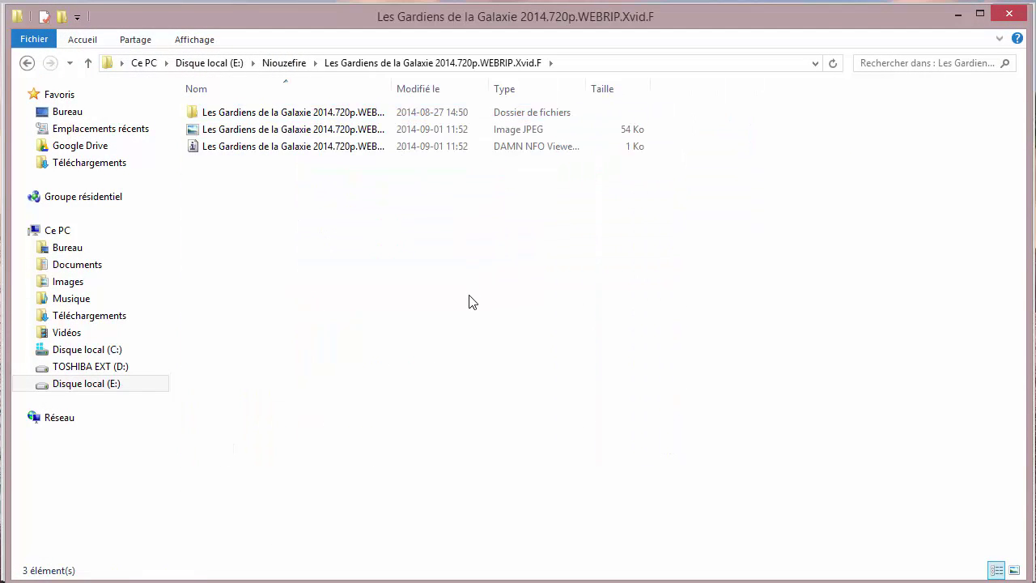
double_click(353, 112)
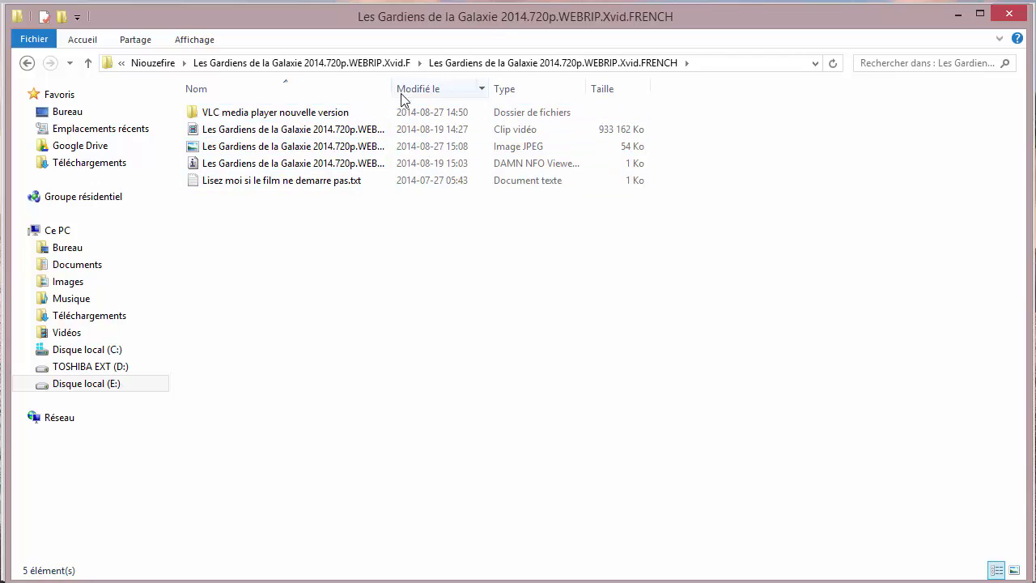
drag(393, 84, 599, 95)
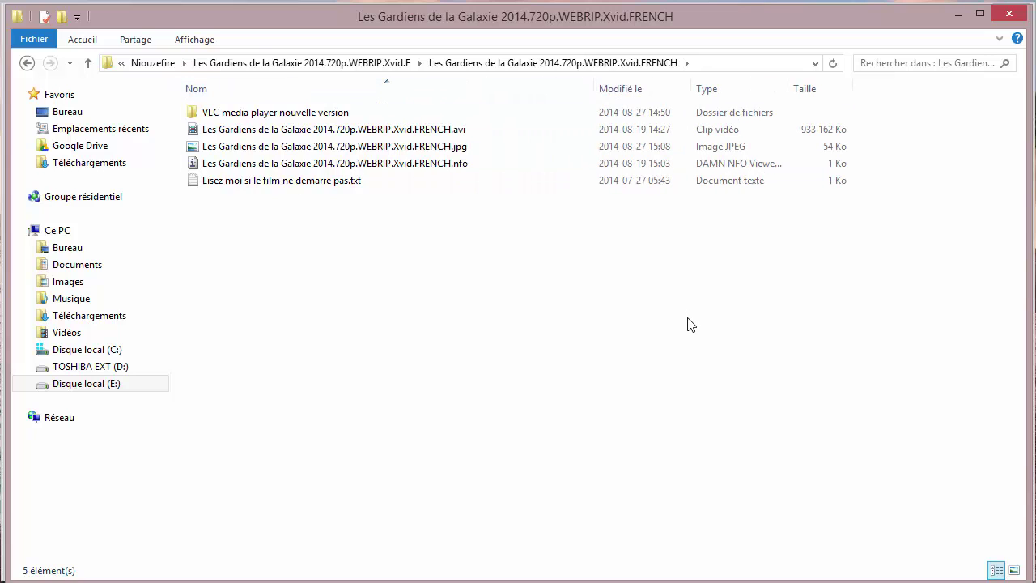
Read the text file "Lisez moi si le film ne demarre pas.txt" and close the download folder.
double_click(317, 189)
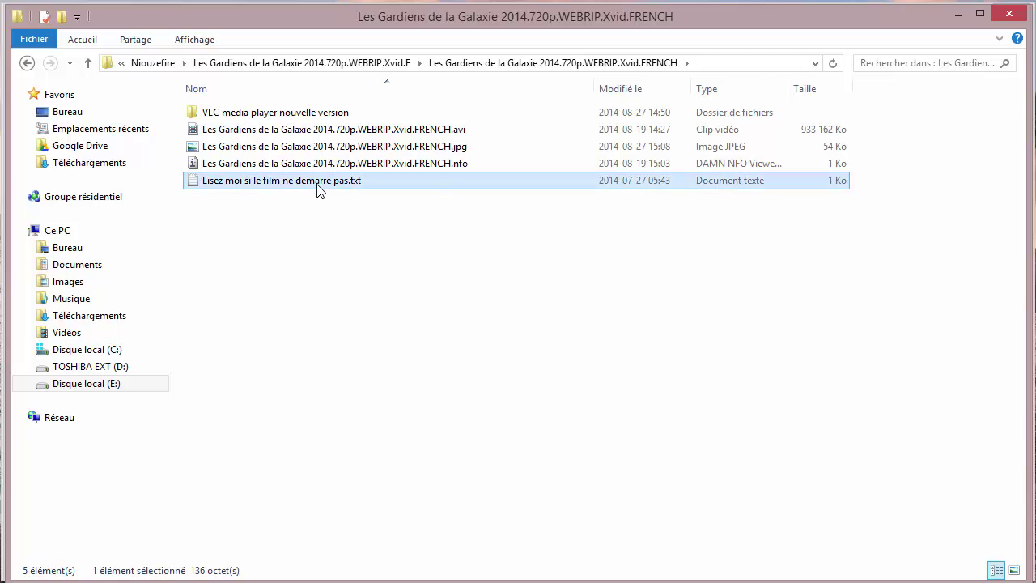
click(639, 48)
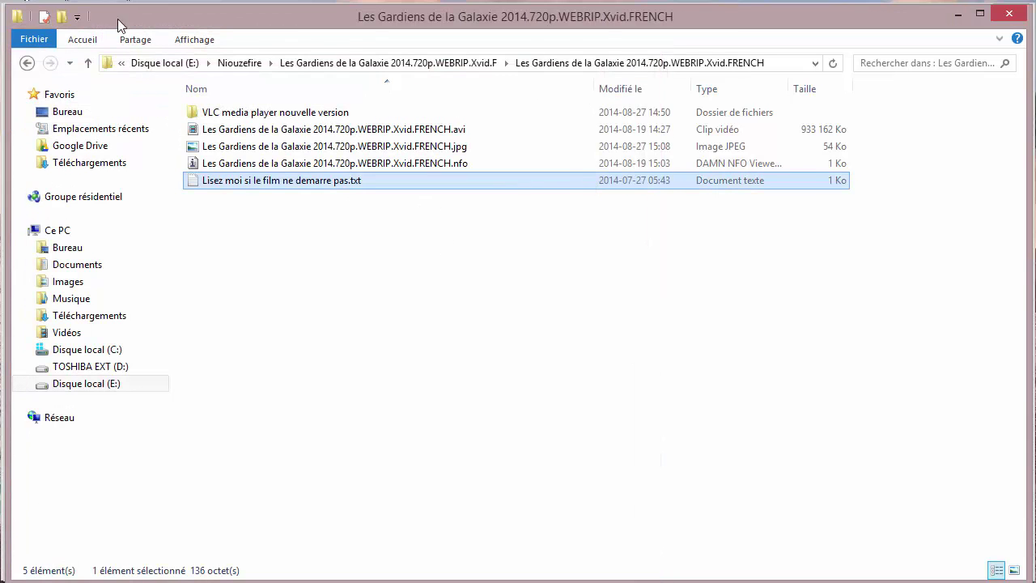
click(1011, 18)
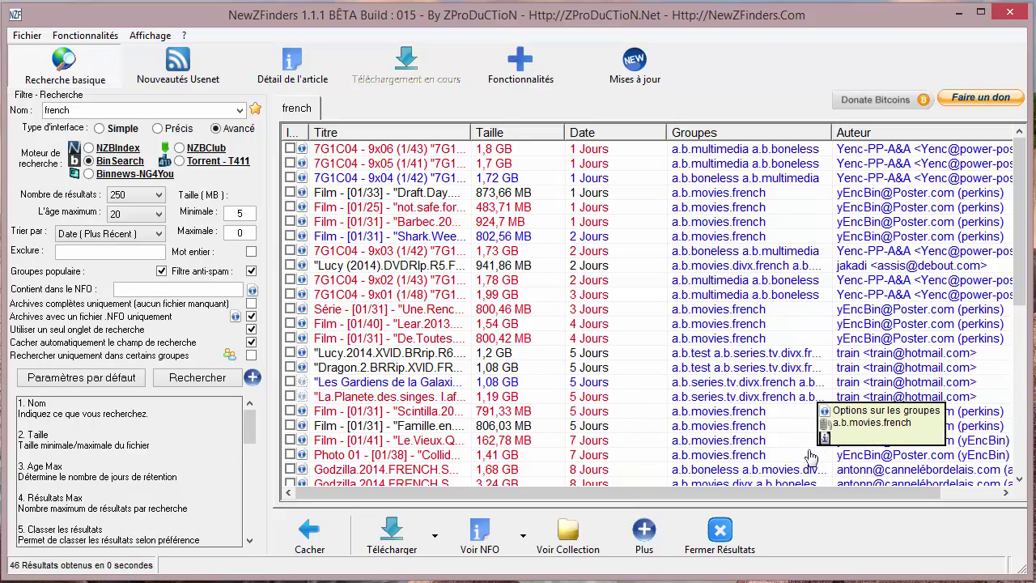
In NewZFinders, view the NFO of the "Les Gardiens de la Galaxie" result again and highlight its IMDb link.
click(300, 383)
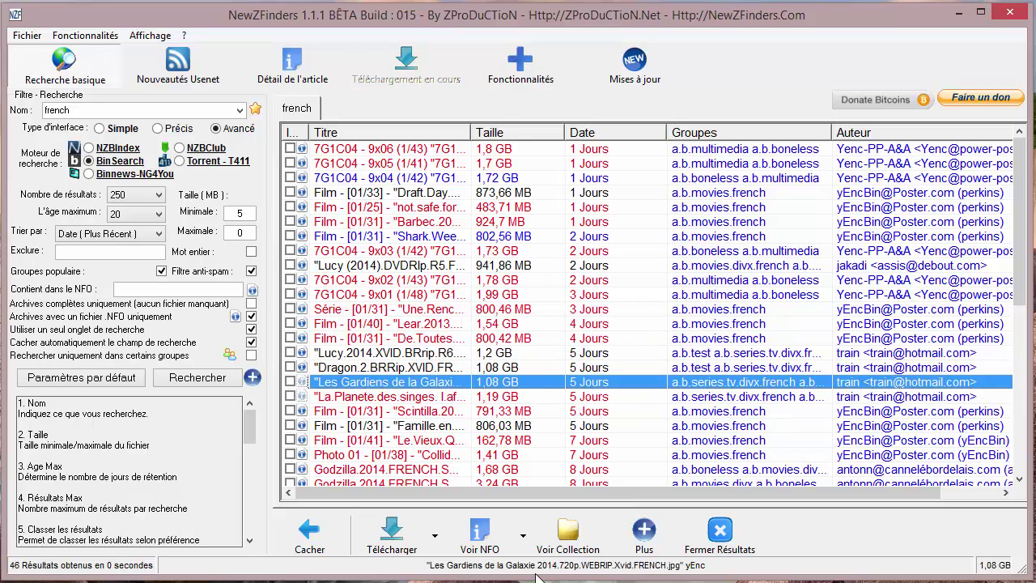
click(477, 534)
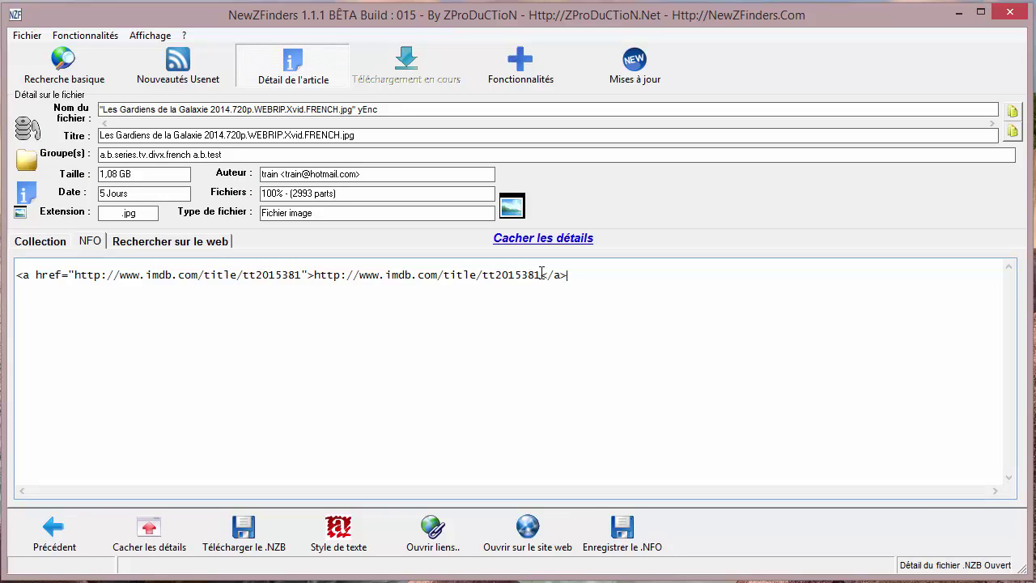
drag(569, 277, 185, 265)
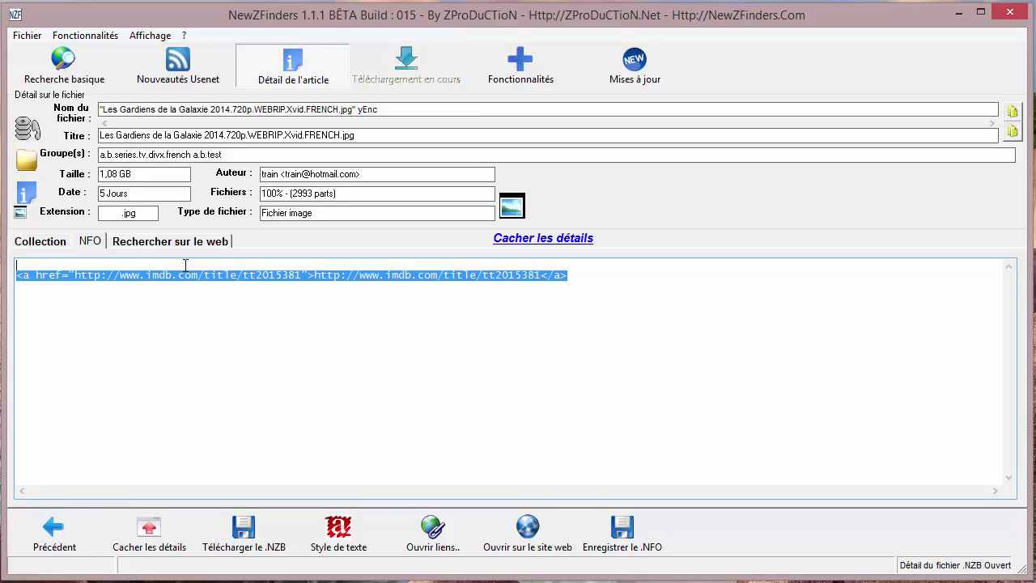
click(296, 367)
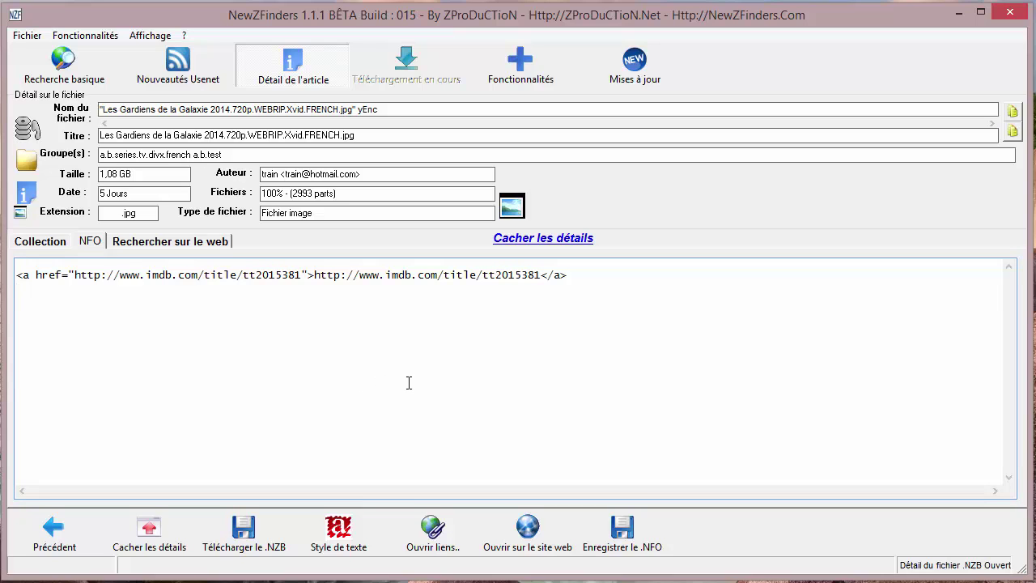
Return to the results and view the NFO of the 315,26 MB "SV_S01E02_FRENCH_LD_HDTV_XviD" result.
click(62, 52)
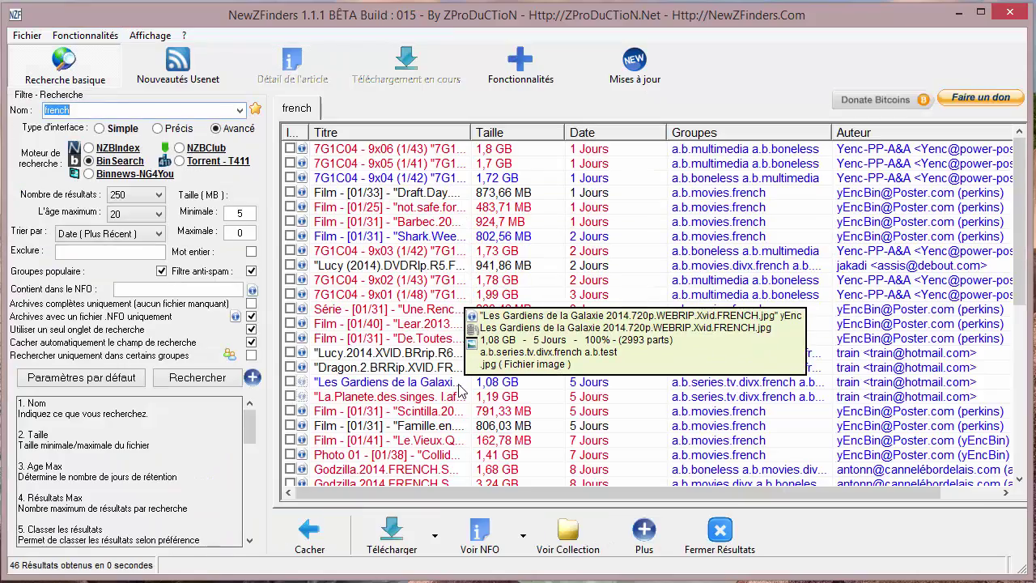
scroll(862, 396, down, 7)
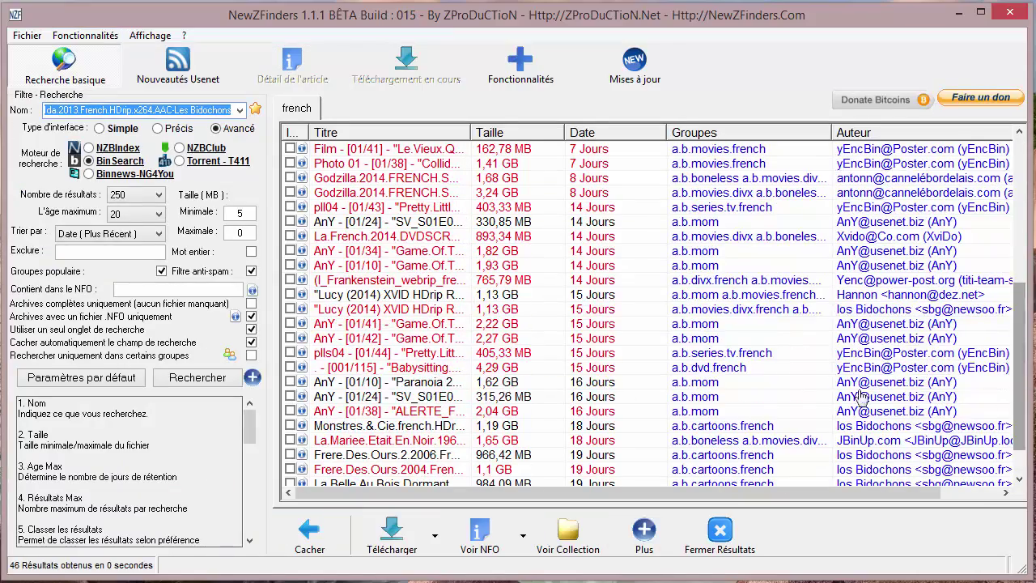
click(308, 397)
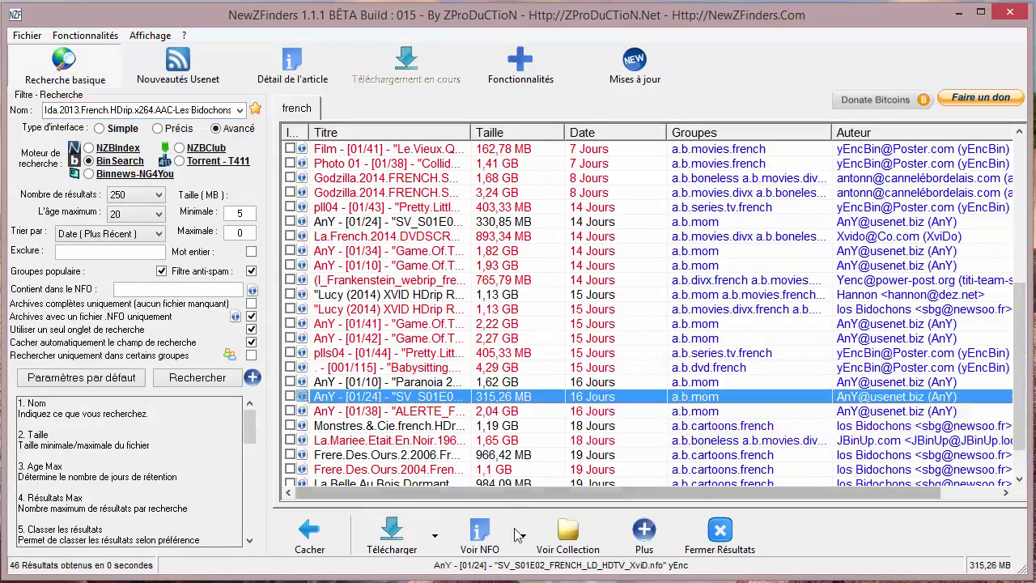
click(481, 532)
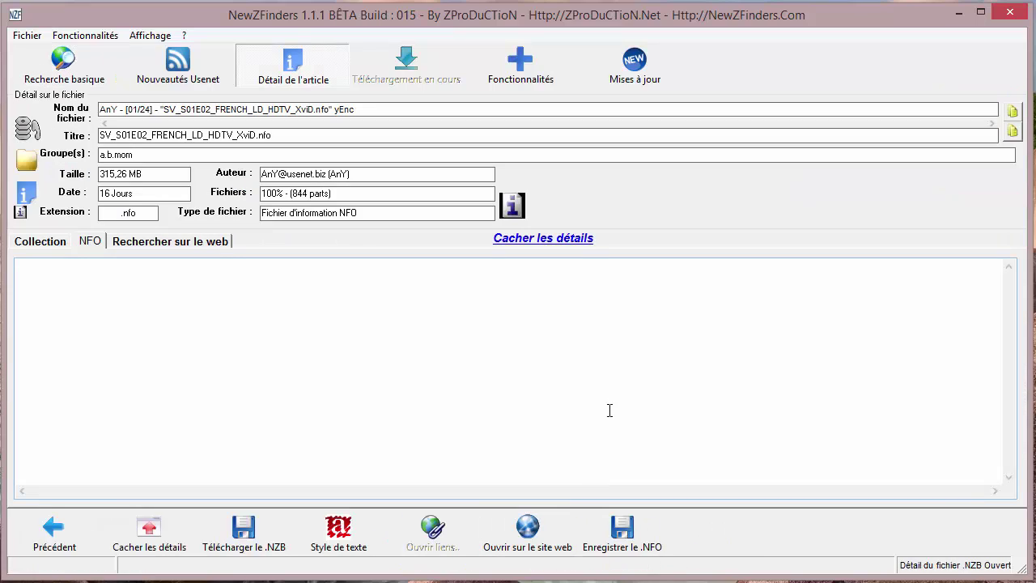
Enter "french" as the search name, try a maximum age of 200, choose a shorter one instead, and run the search.
click(81, 71)
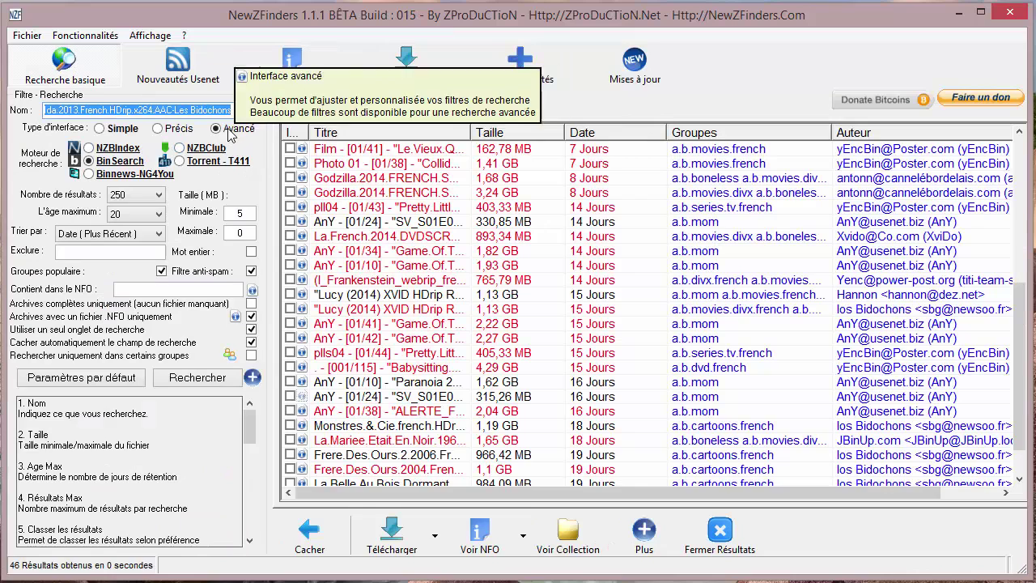
text(french)
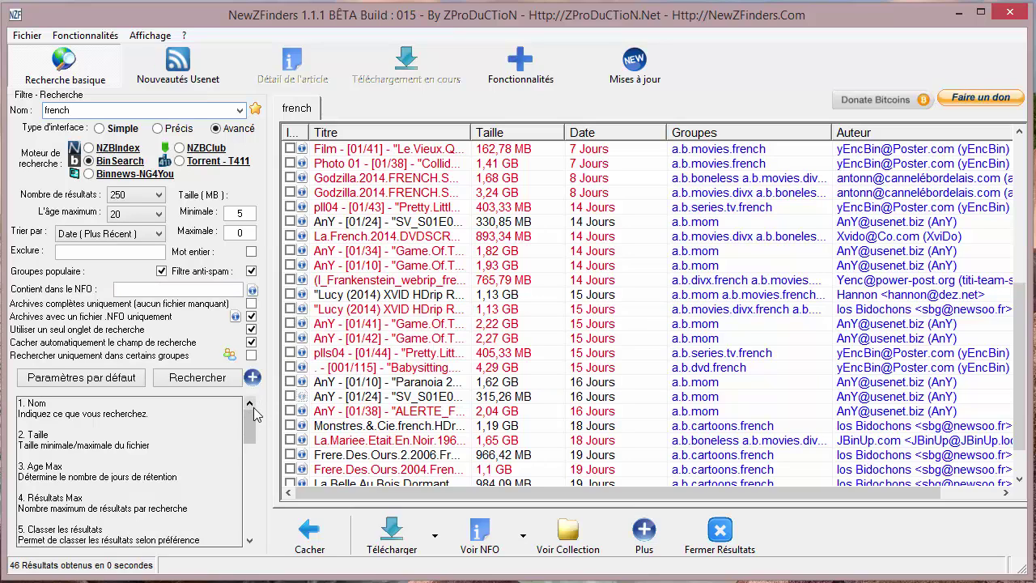
click(159, 214)
click(138, 308)
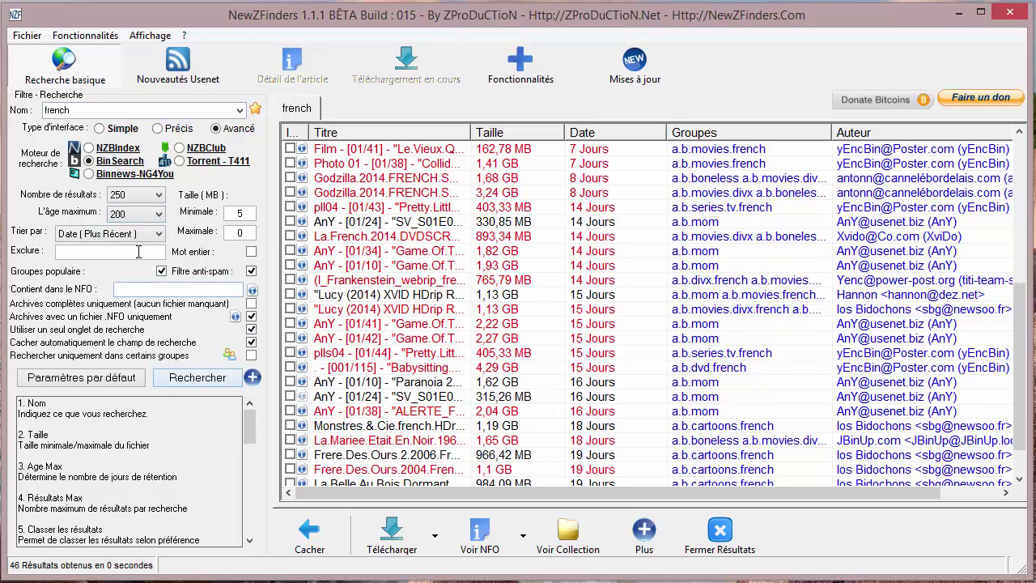
click(158, 214)
click(129, 359)
click(207, 382)
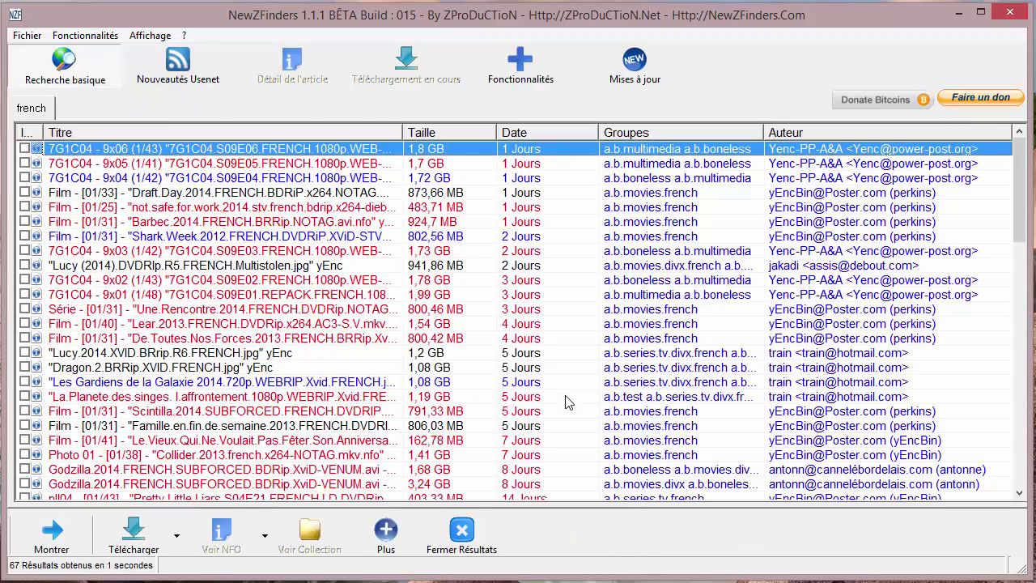
Look through the new results and view the NFO of the 765,79 MB "I_Frankenstein_webrip_french" result.
click(565, 396)
scroll(565, 403, down, 15)
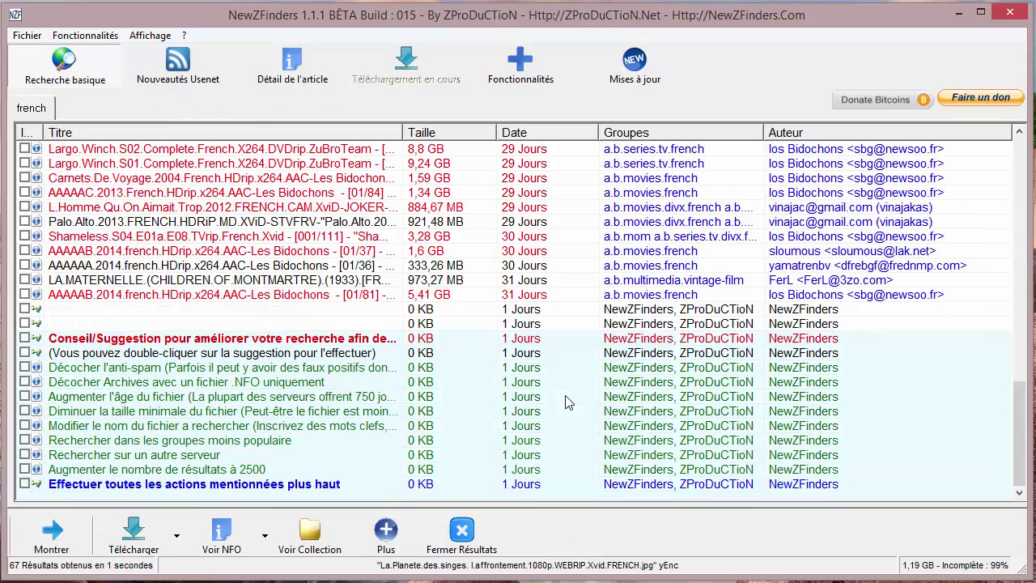
scroll(567, 402, up, 8)
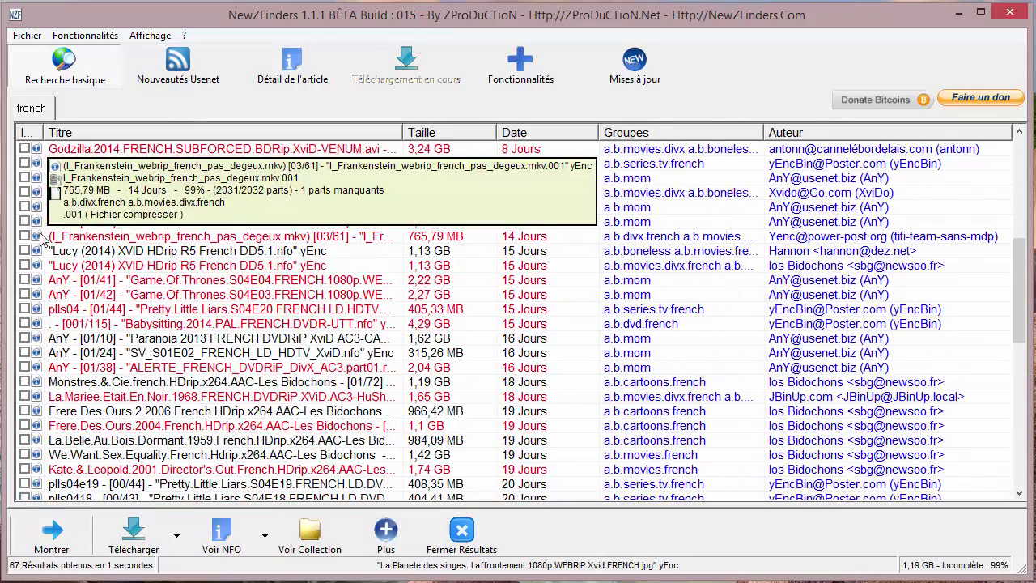
click(203, 235)
click(221, 532)
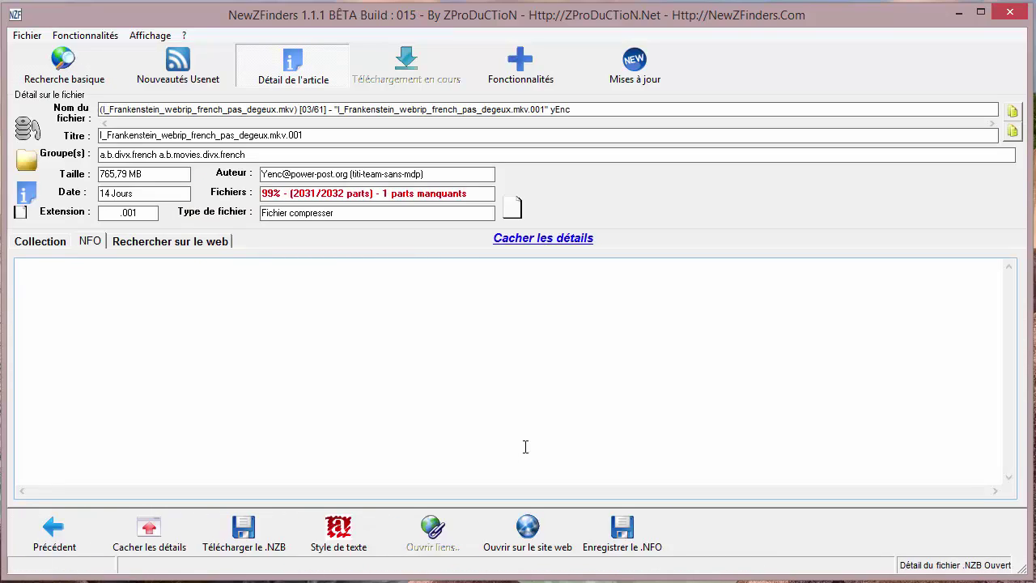
Return to the results and read through the NFO of the 1,19 GB "Monstres.&.Cie.french.HDrip" result.
click(62, 77)
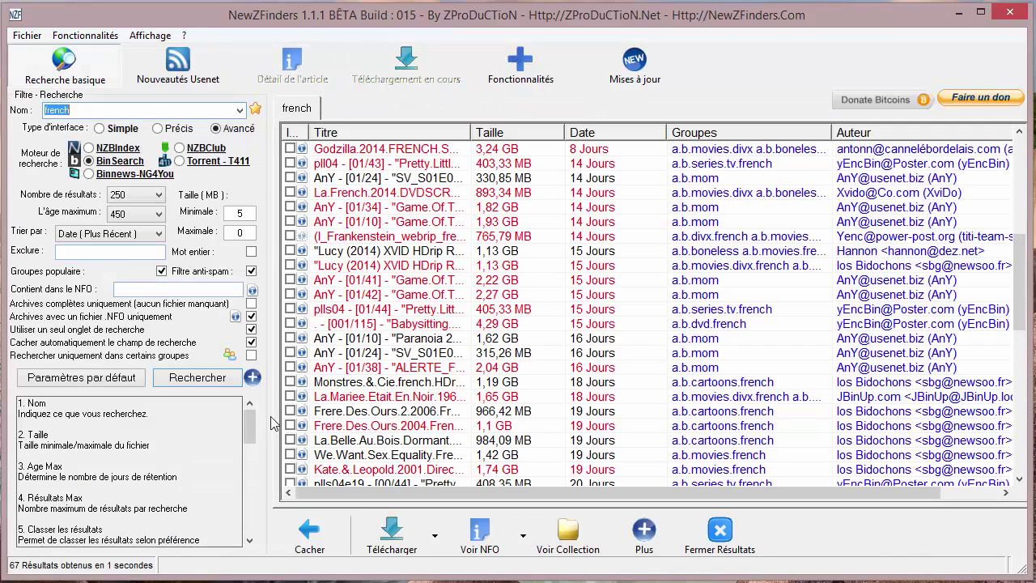
click(403, 369)
scroll(401, 371, down, 3)
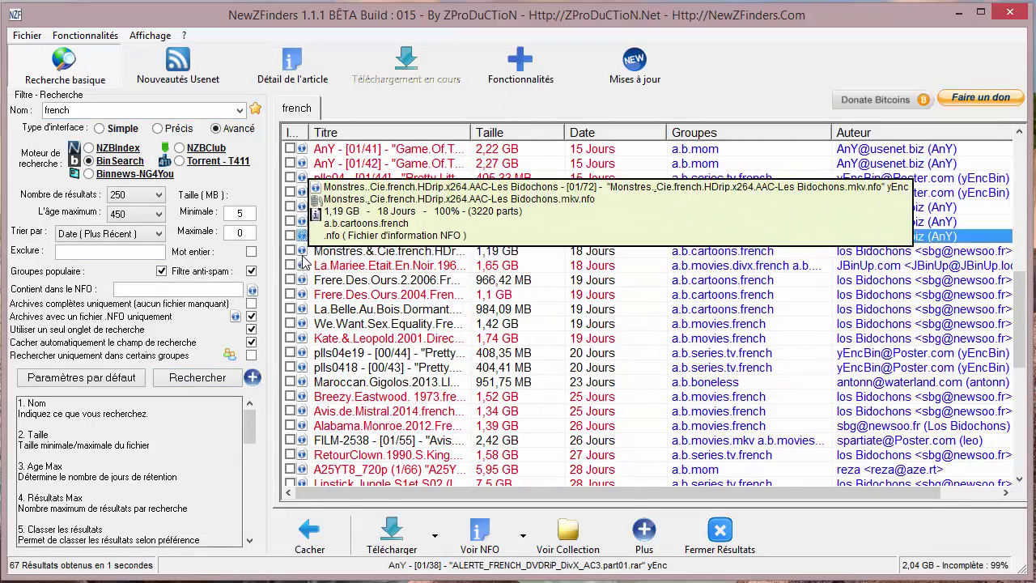
click(304, 253)
click(502, 538)
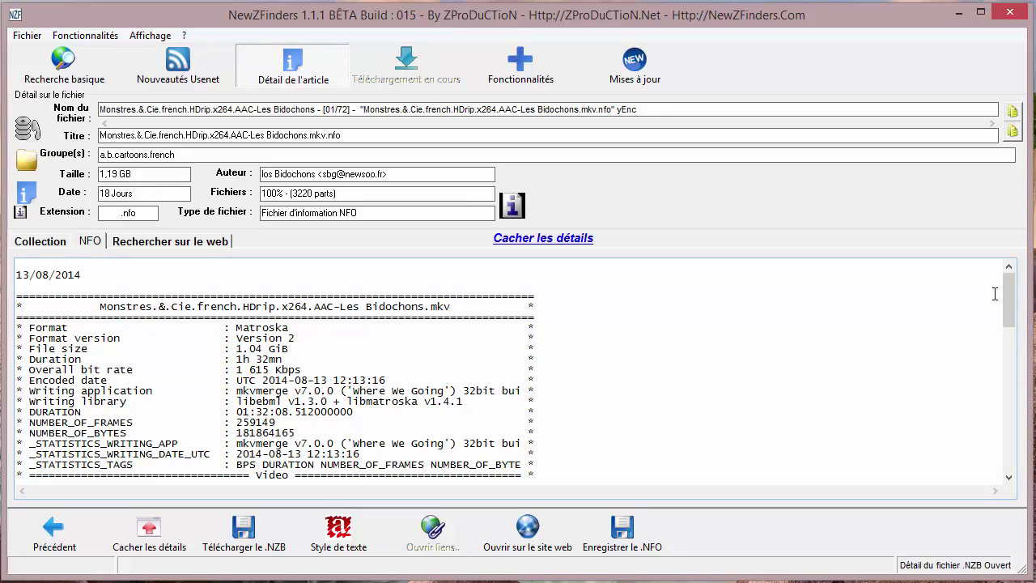
drag(1004, 296, 996, 453)
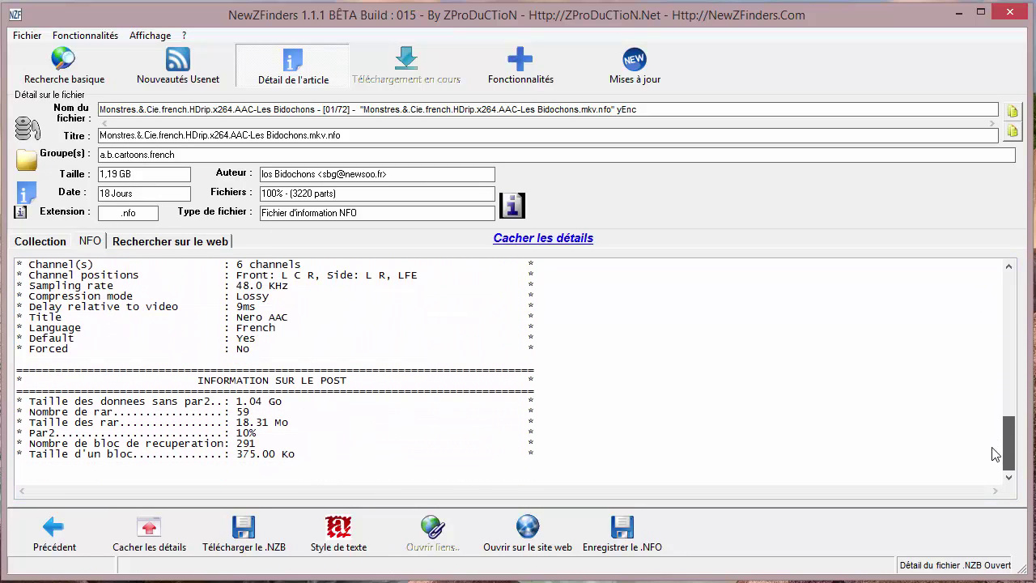
scroll(774, 365, up, 15)
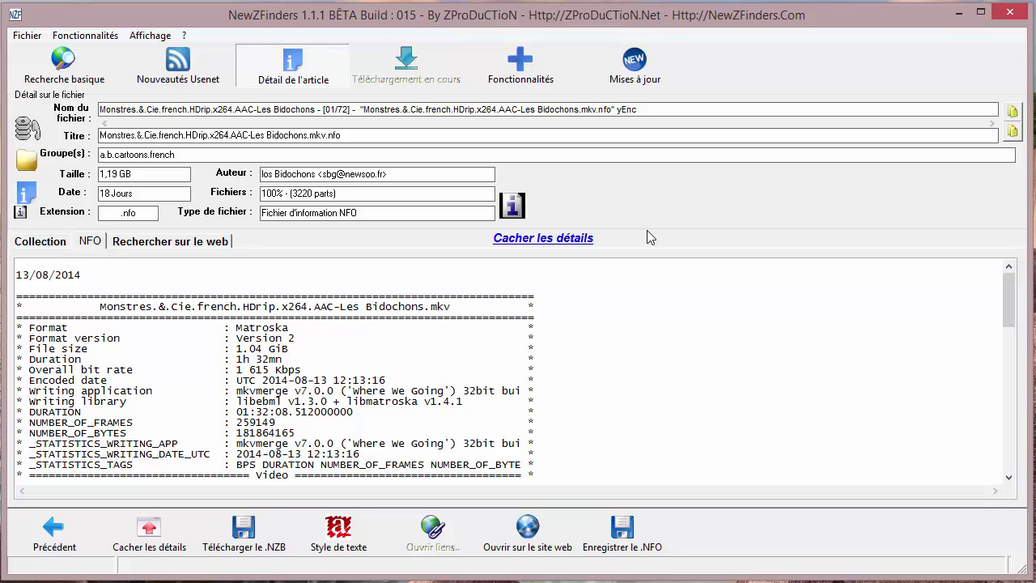
Back in the basic search, try the Précis interface, select the Binnews-NG4You engine, switch to the Simple interface, and close NewZFinders.
click(63, 64)
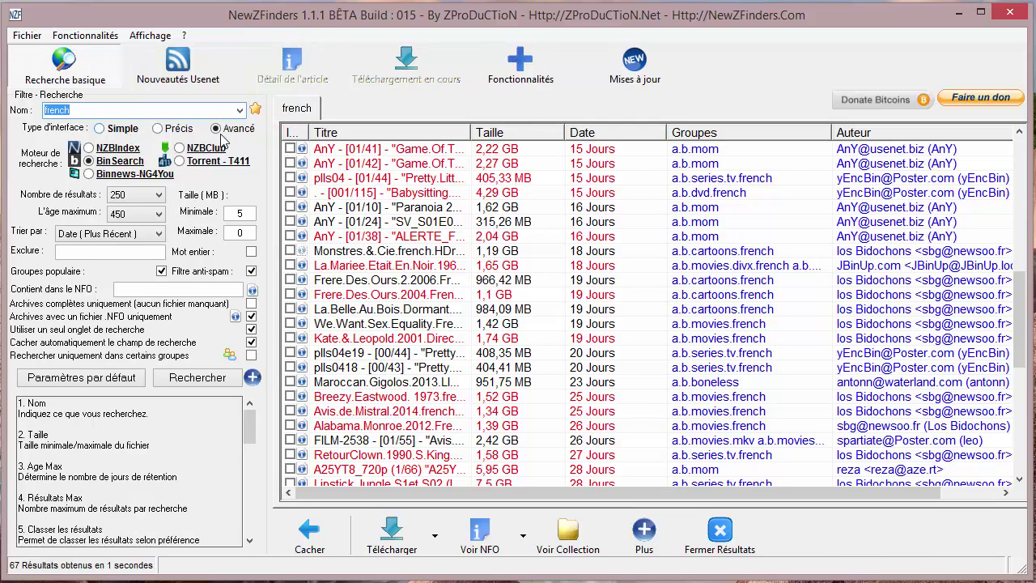
click(158, 129)
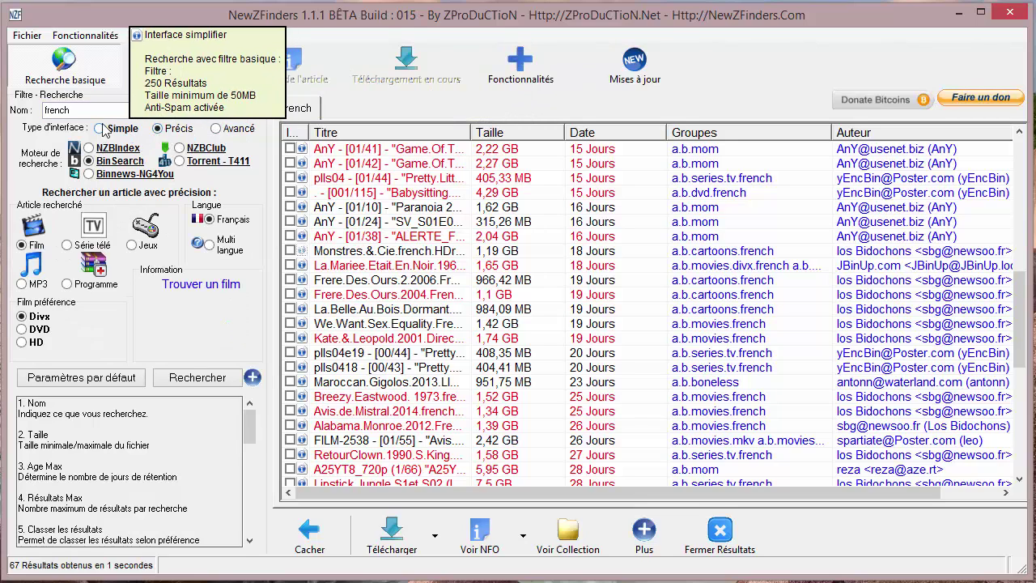
click(88, 173)
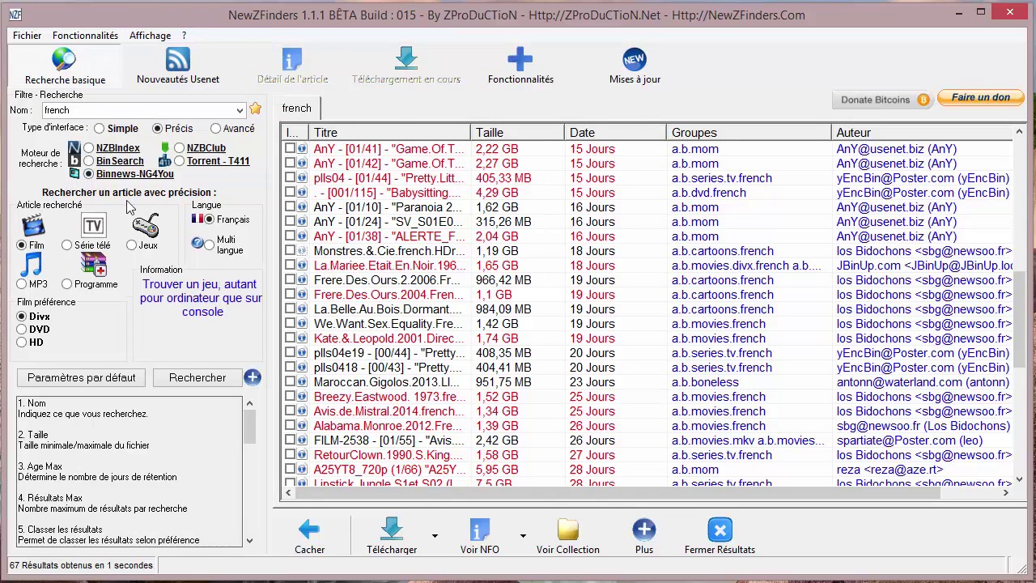
click(99, 128)
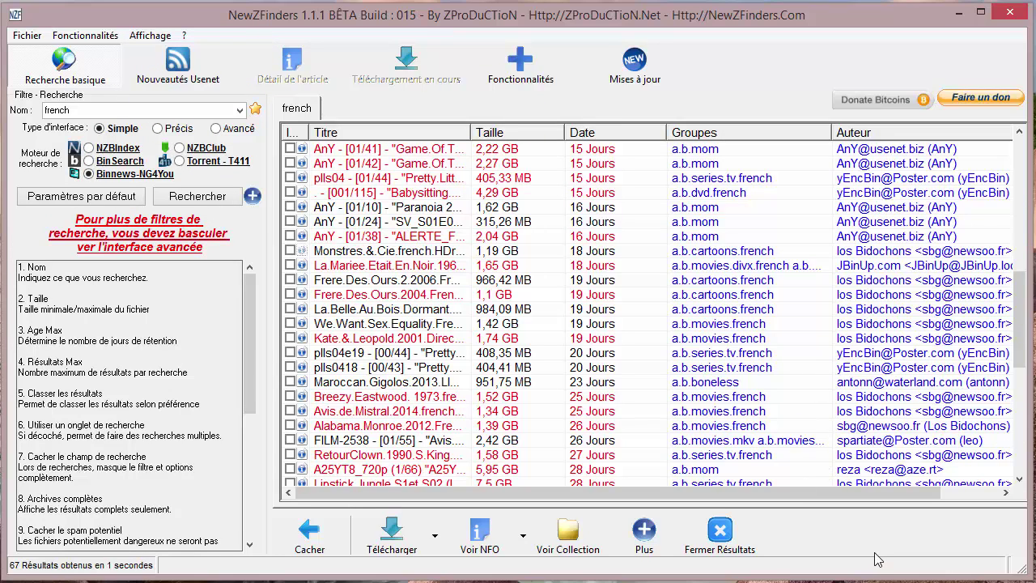
click(1010, 13)
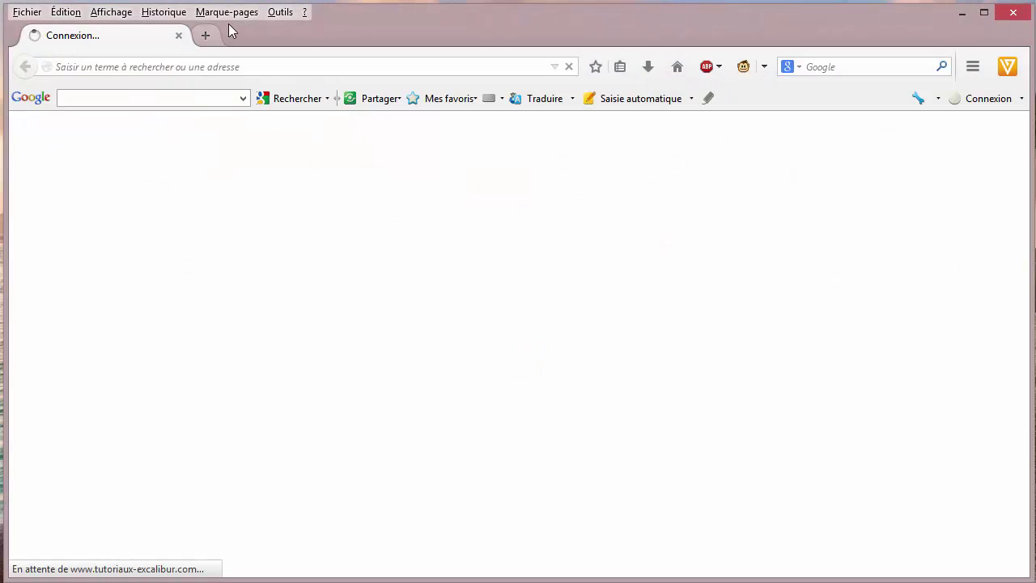
In Firefox, open the Binsearch site from the Indexers bookmarks.
click(230, 13)
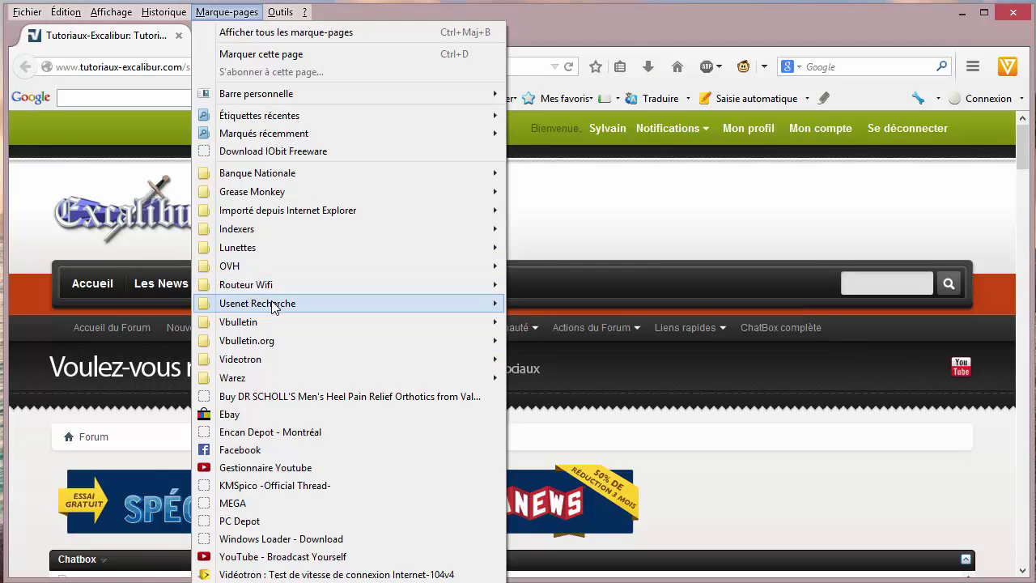
mouse_move(271, 231)
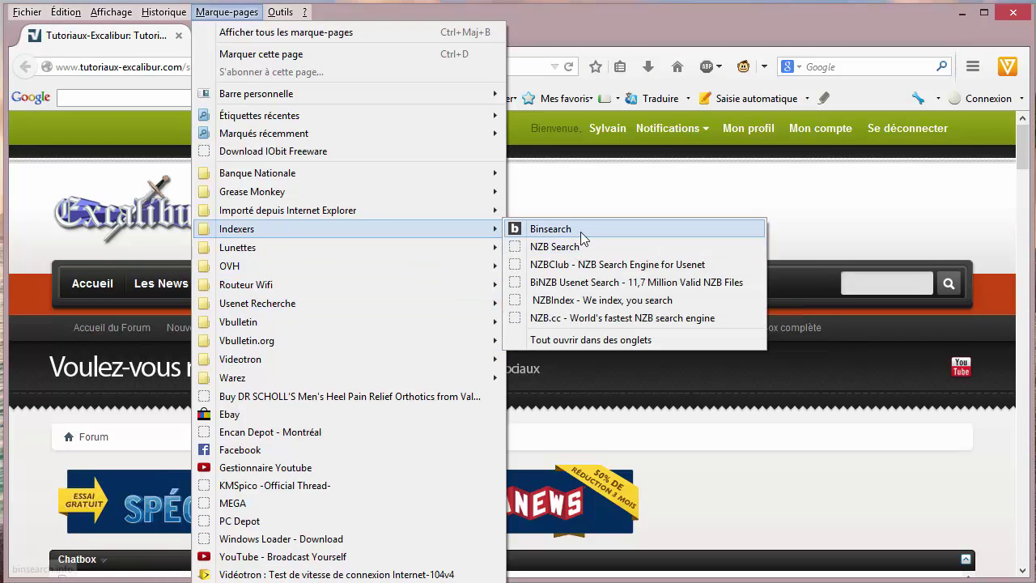
click(580, 232)
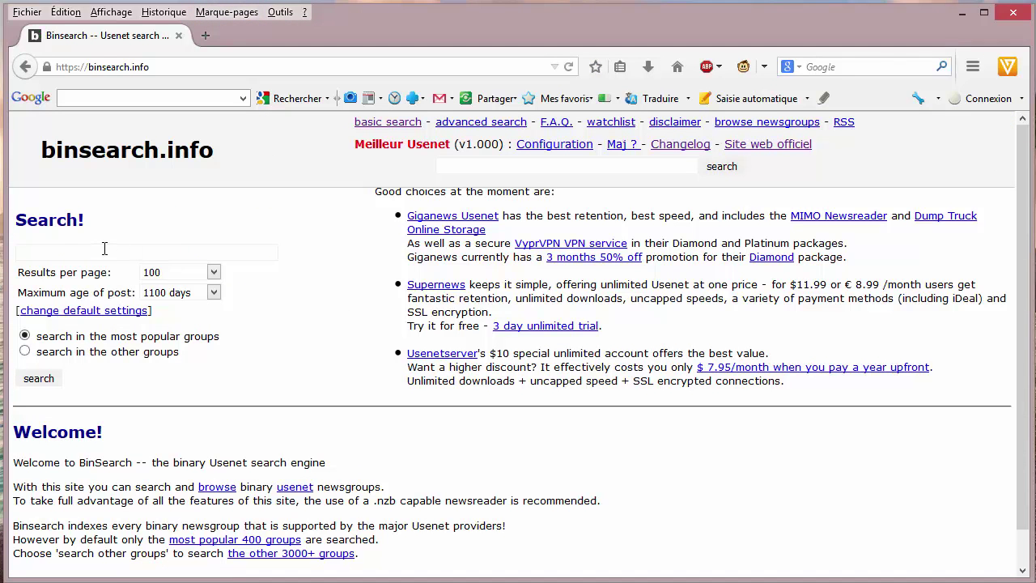
Try running a Binsearch search with a maximum post age of 70 days and no search term.
click(214, 293)
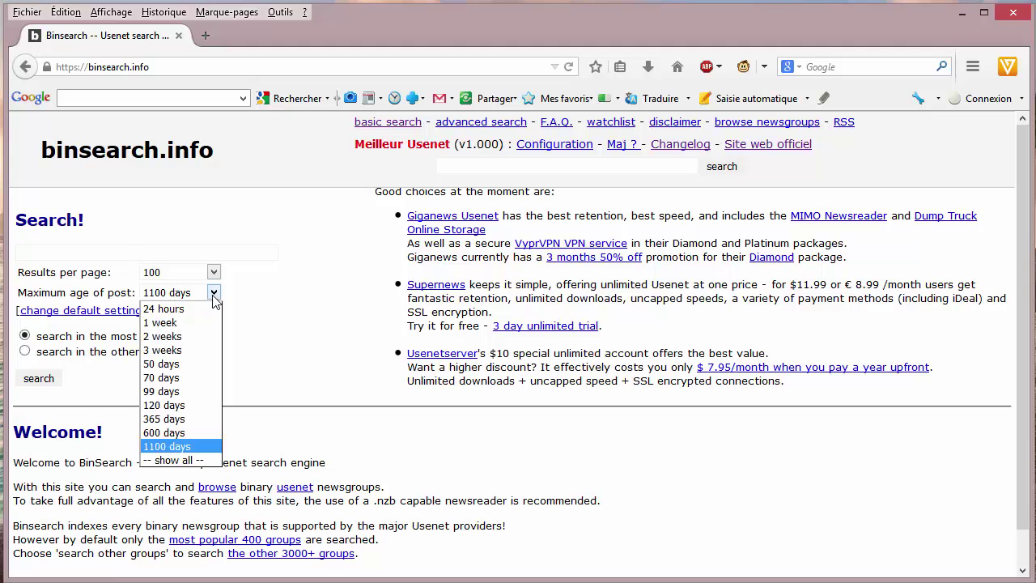
click(186, 377)
click(39, 378)
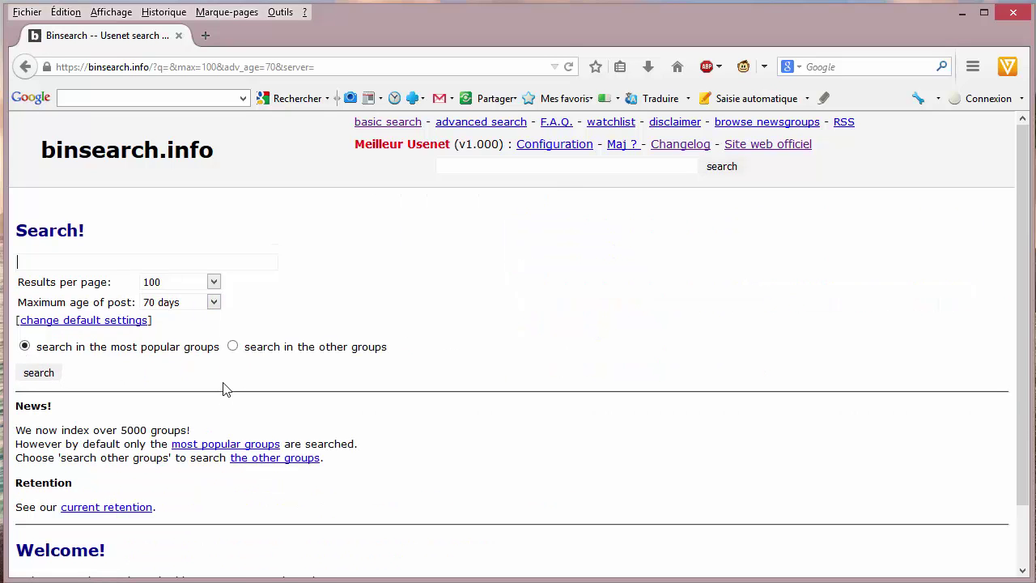
Search Binsearch for "french" in the most popular groups with a maximum post age of 365 days.
click(114, 267)
text(f)
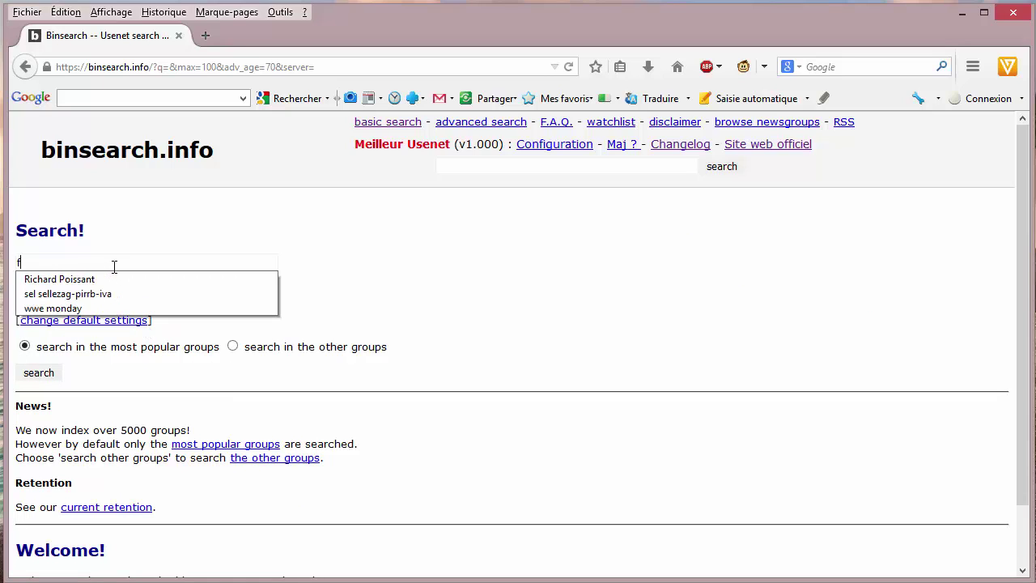
text(rench)
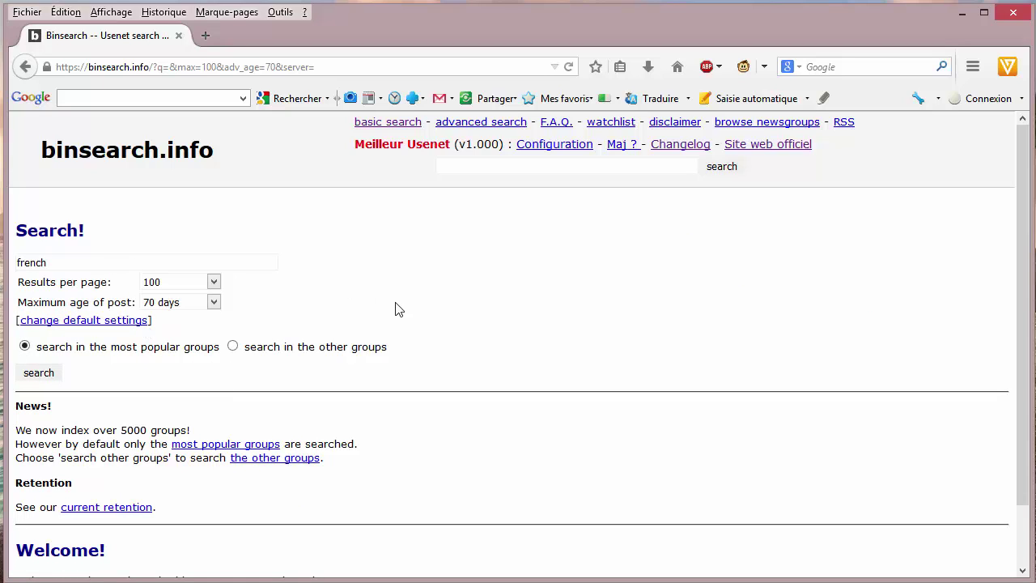
click(214, 302)
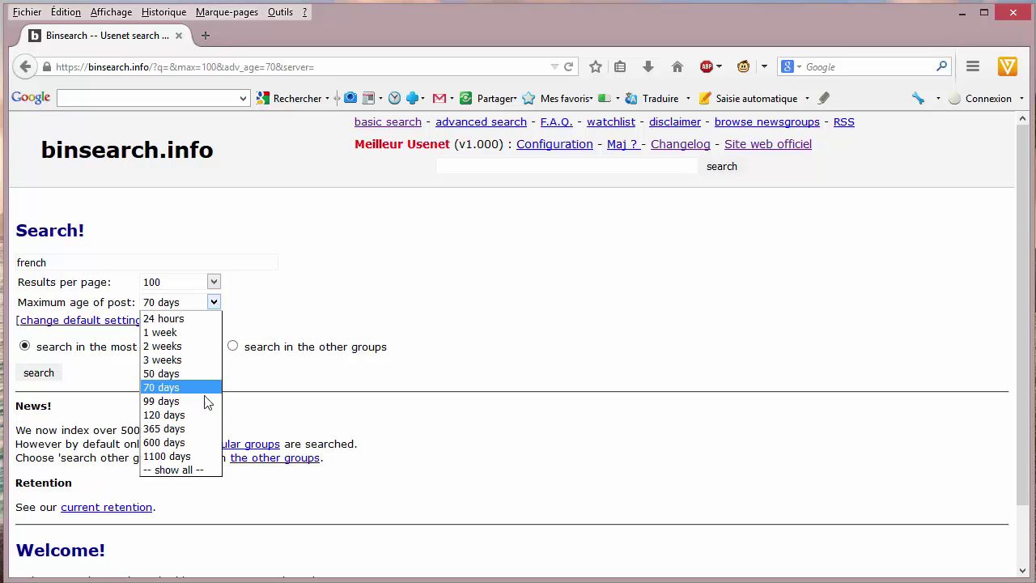
click(203, 428)
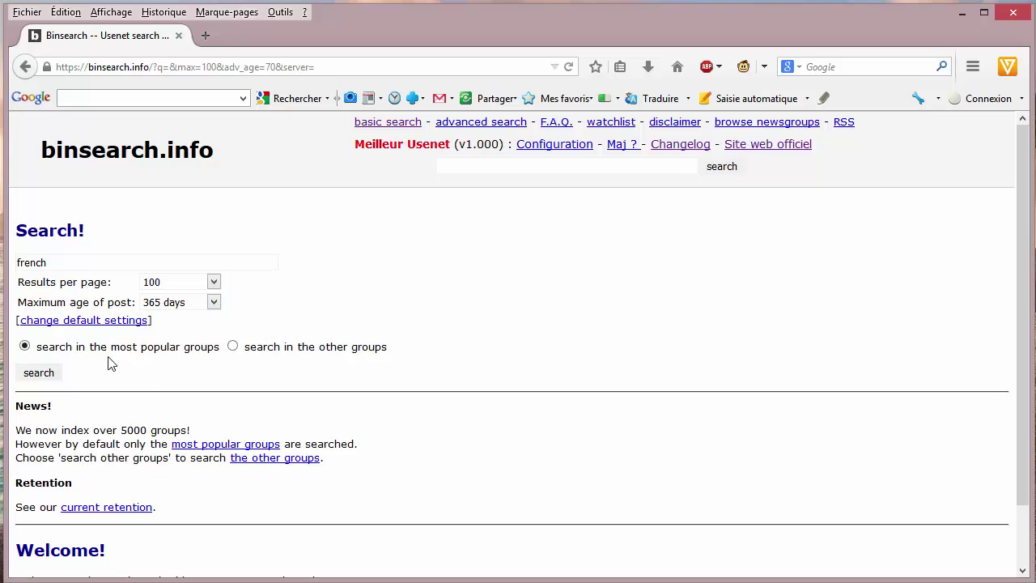
click(47, 375)
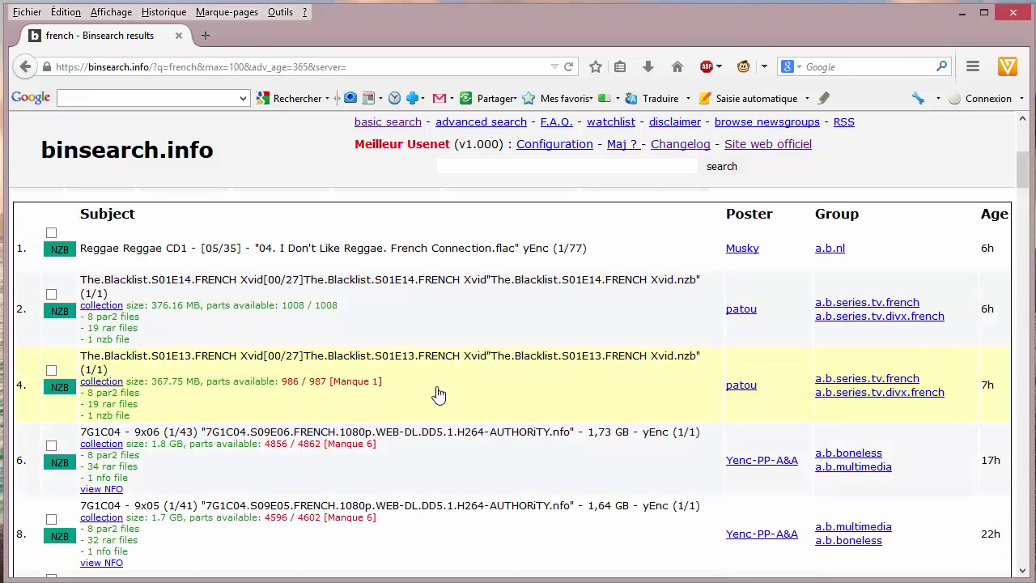
Look through the Binsearch results for "french", examining the collections' sizes, available parts and NFO links.
scroll(437, 394, down, 4)
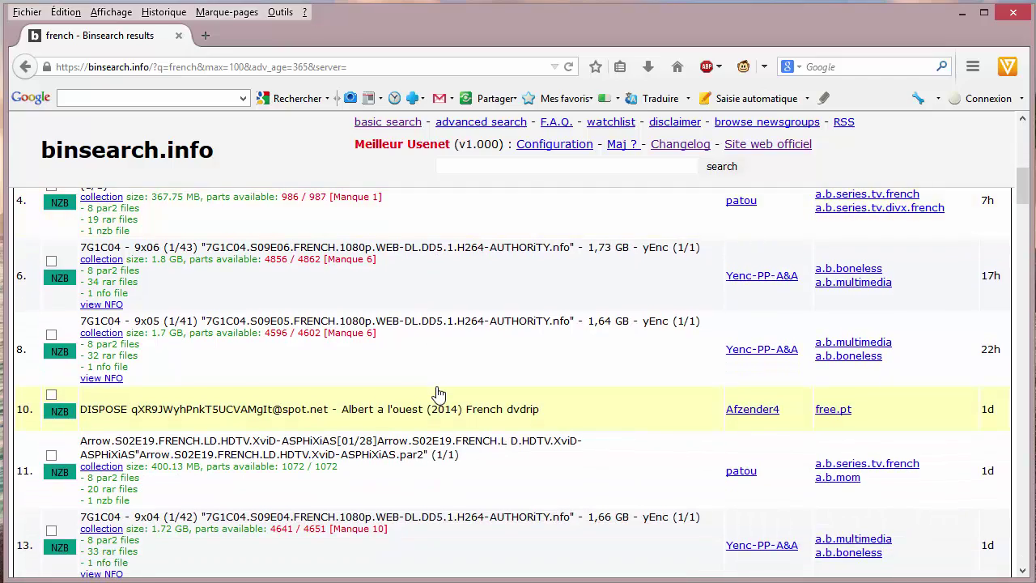
scroll(437, 394, up, 2)
scroll(437, 395, down, 13)
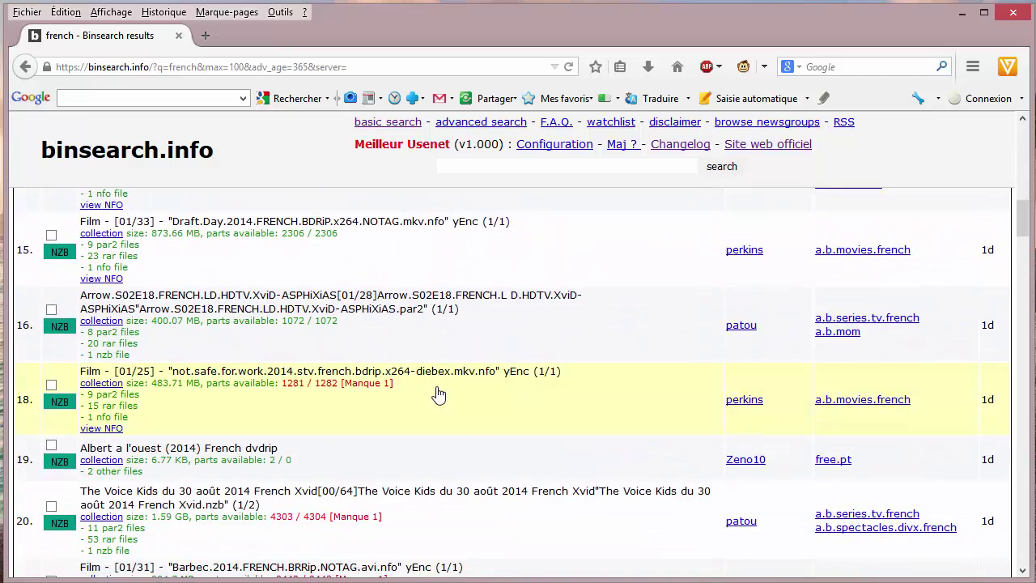
scroll(437, 396, down, 11)
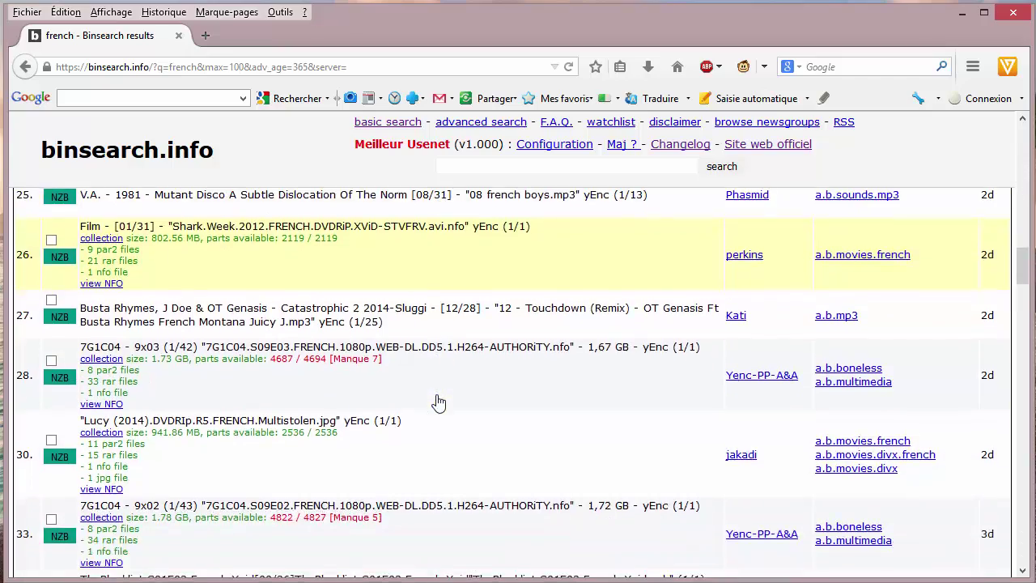
scroll(437, 402, down, 17)
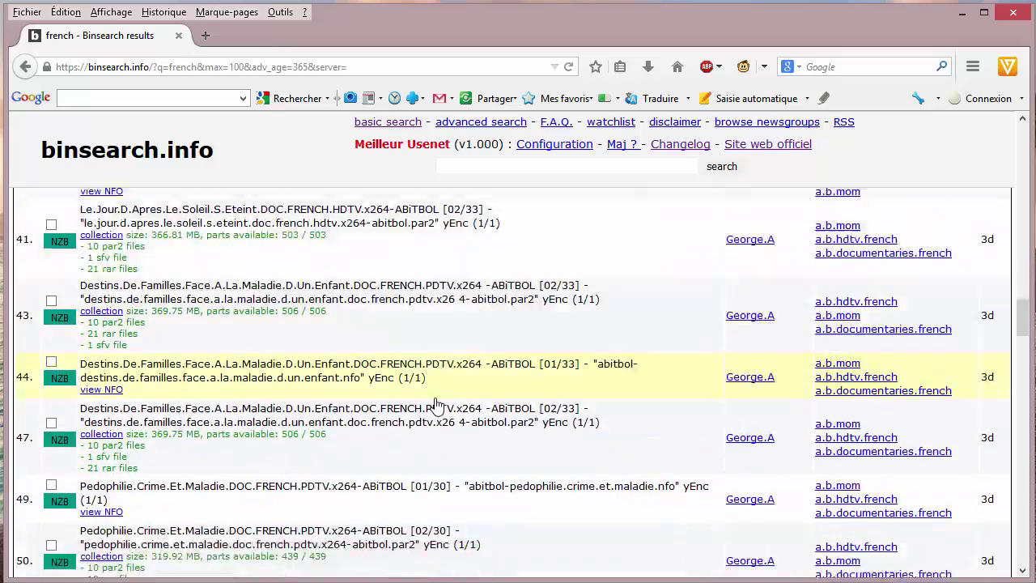
scroll(437, 402, down, 18)
scroll(436, 407, up, 9)
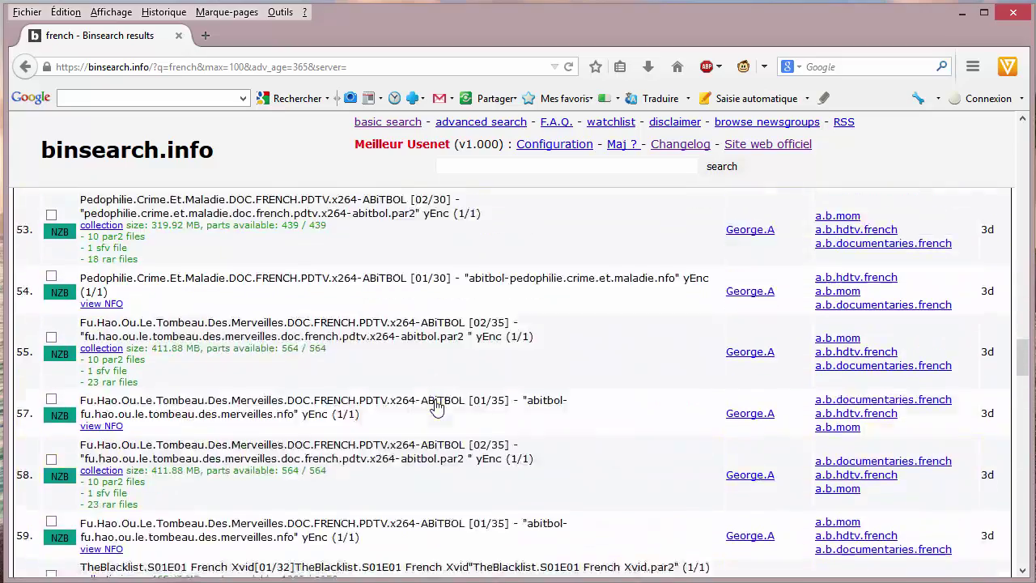
scroll(435, 408, up, 7)
Open the NZB Search site from the Indexers bookmarks, and close the browser.
click(227, 11)
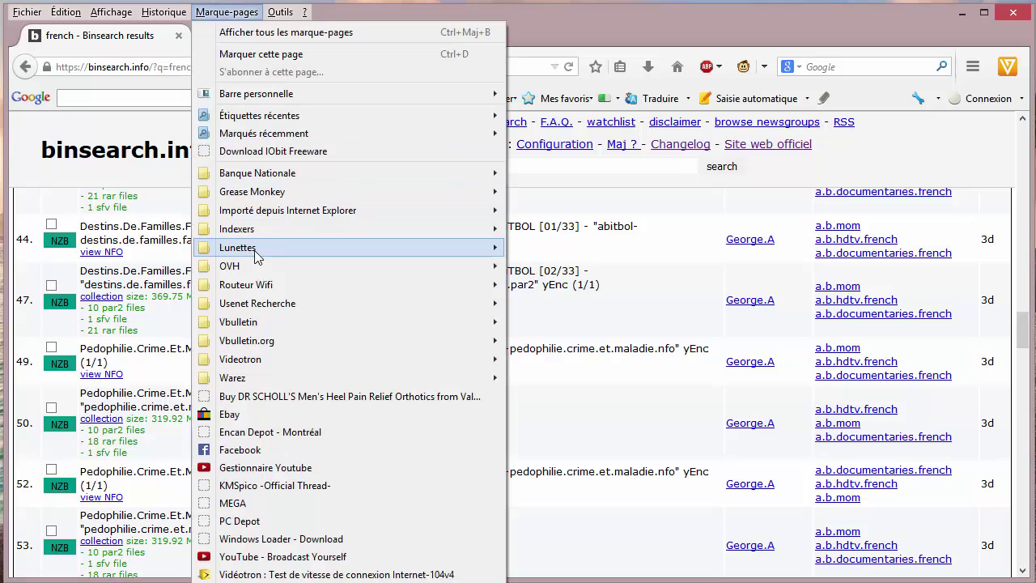
mouse_move(259, 232)
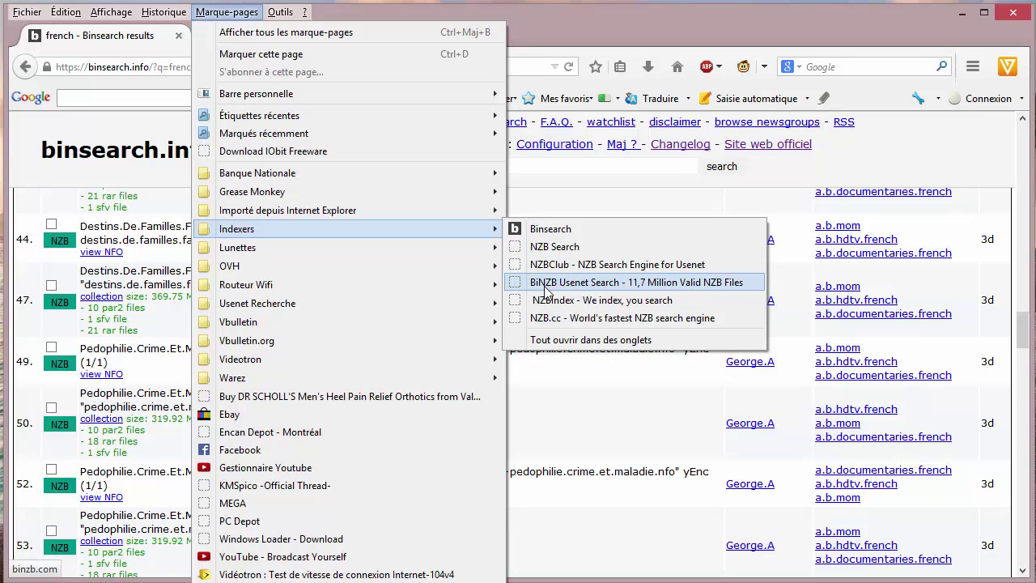
click(559, 246)
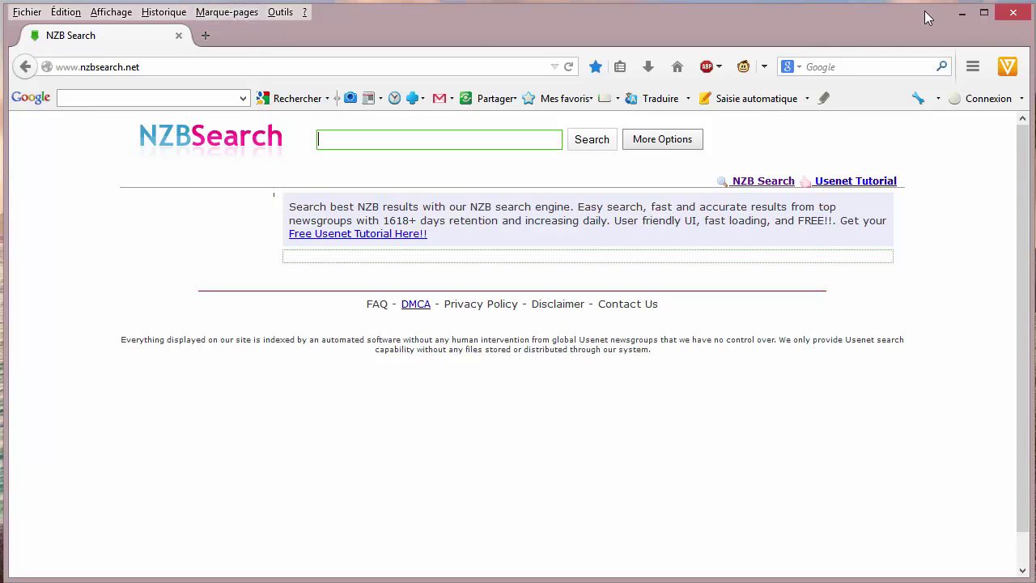
click(1012, 16)
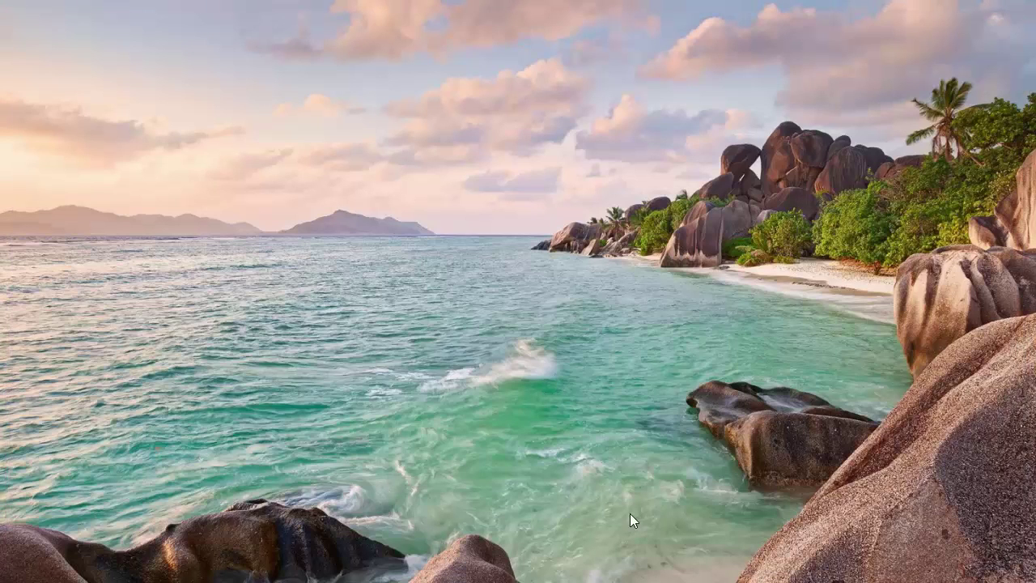